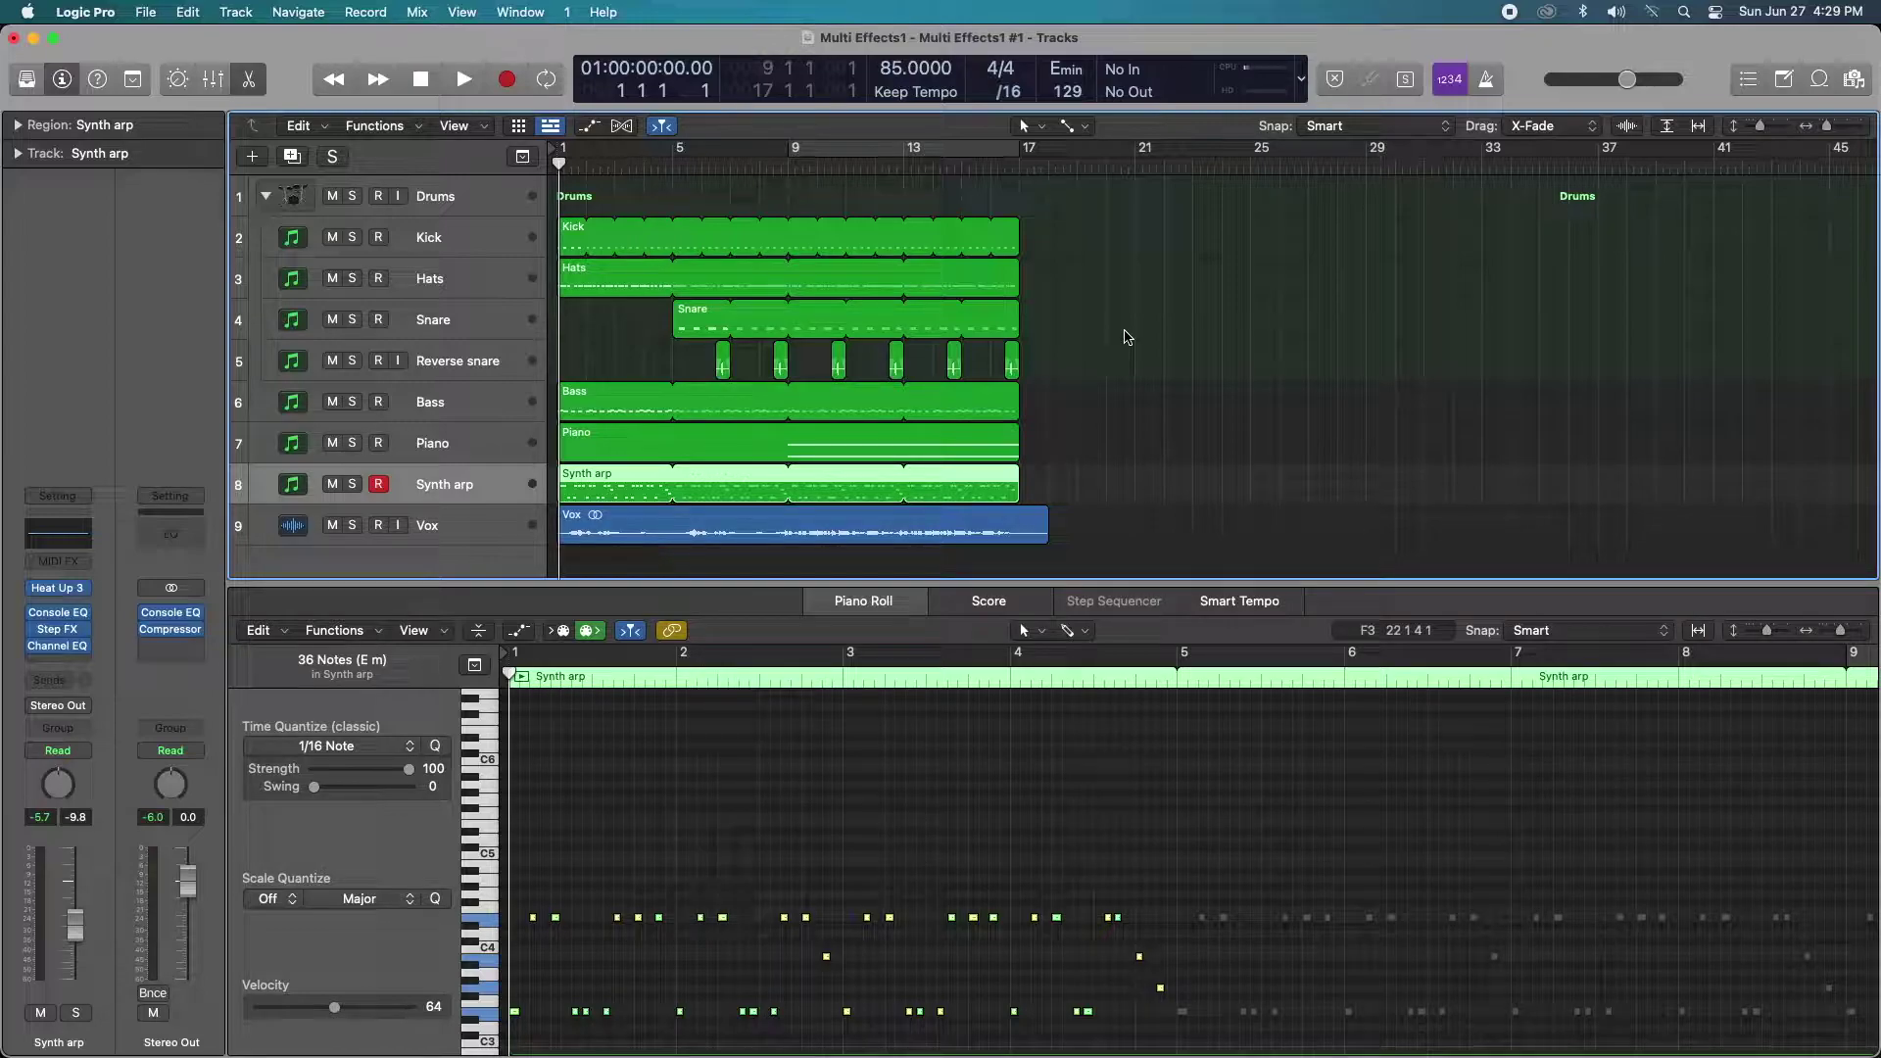
Start playing the song and show automation lanes for every track
key(space)
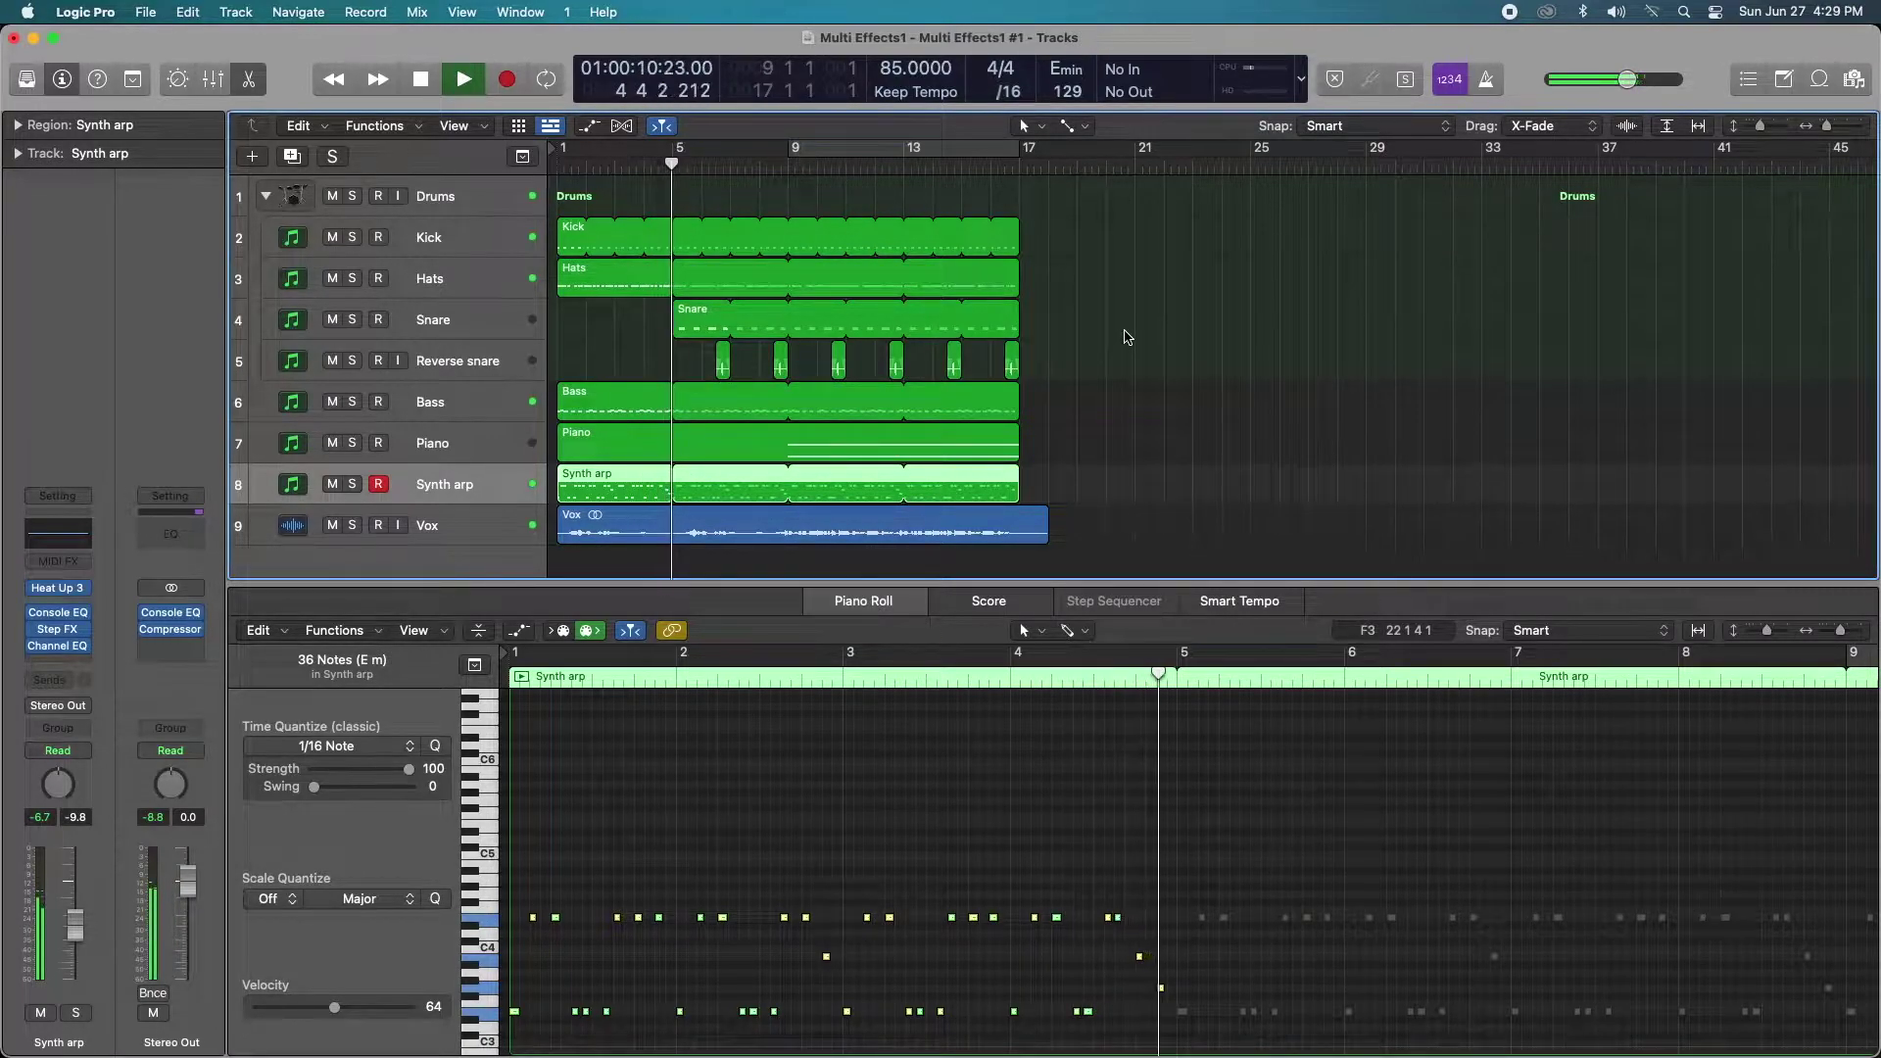
key(a)
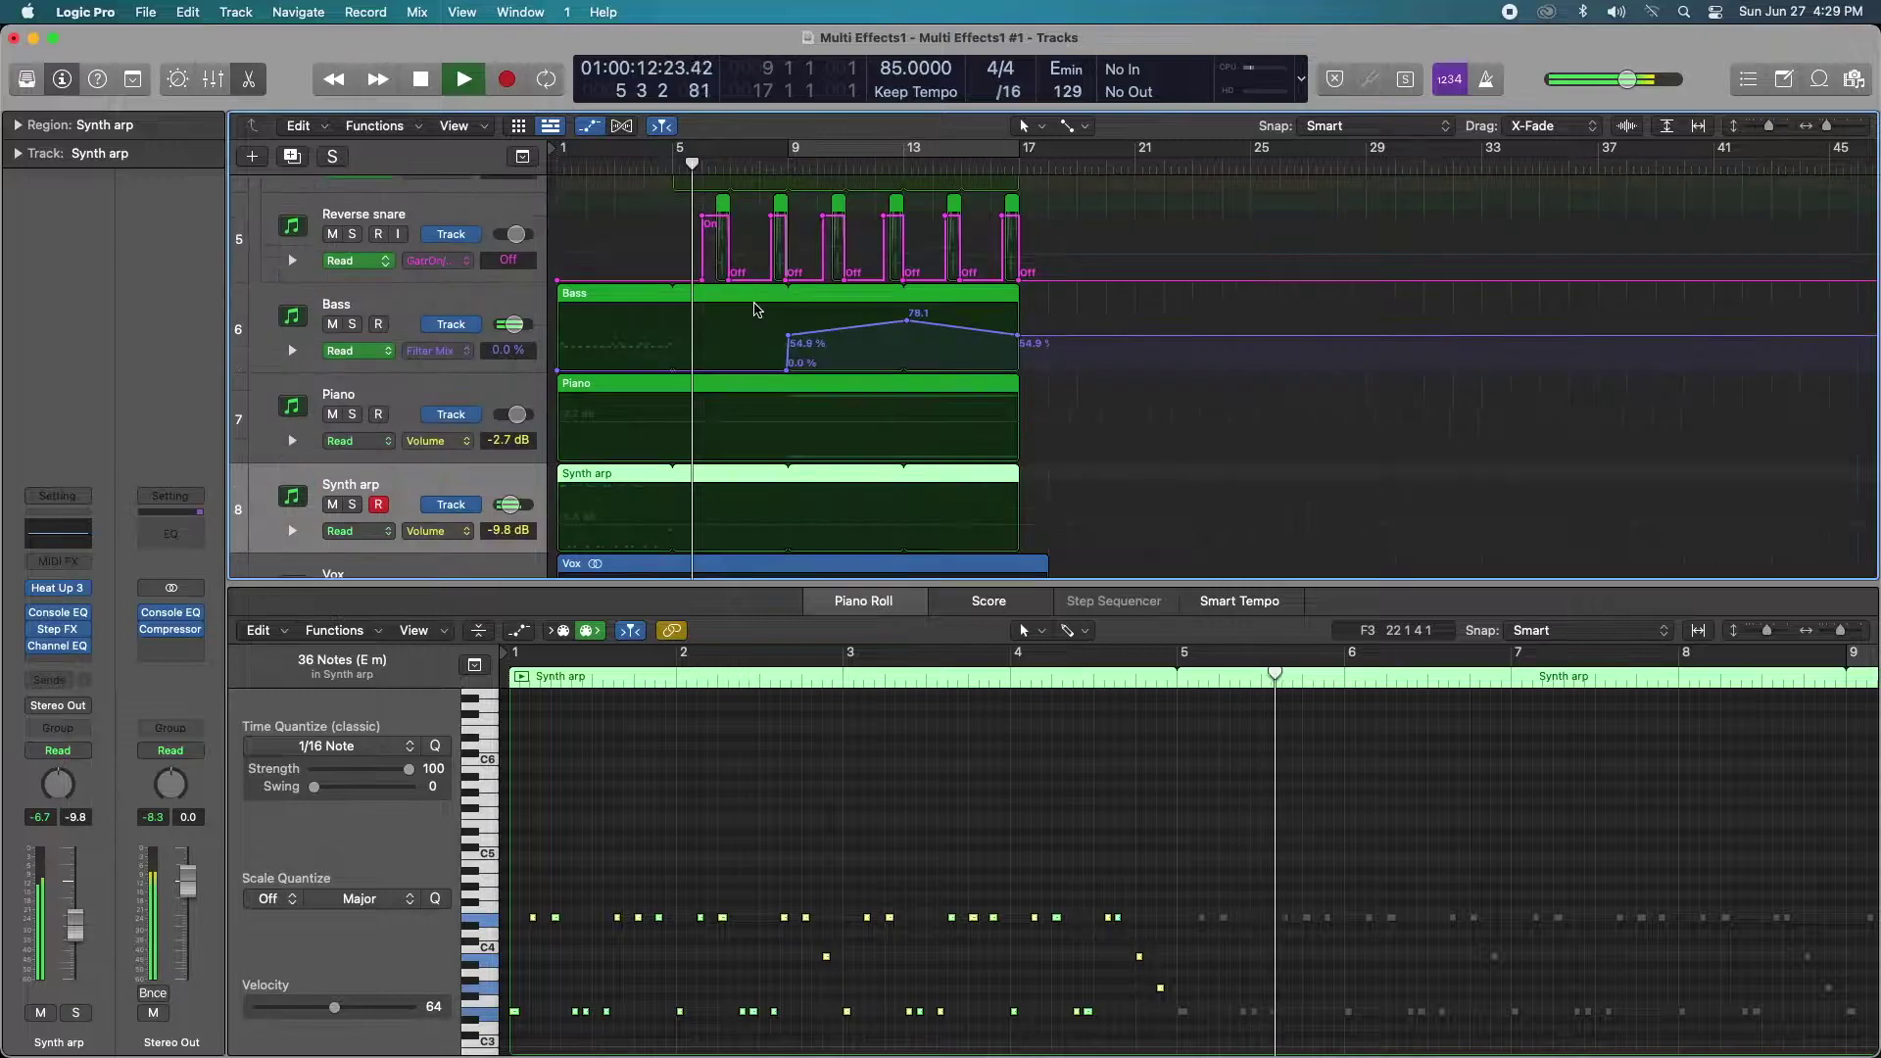
scroll(754, 310, up, 6)
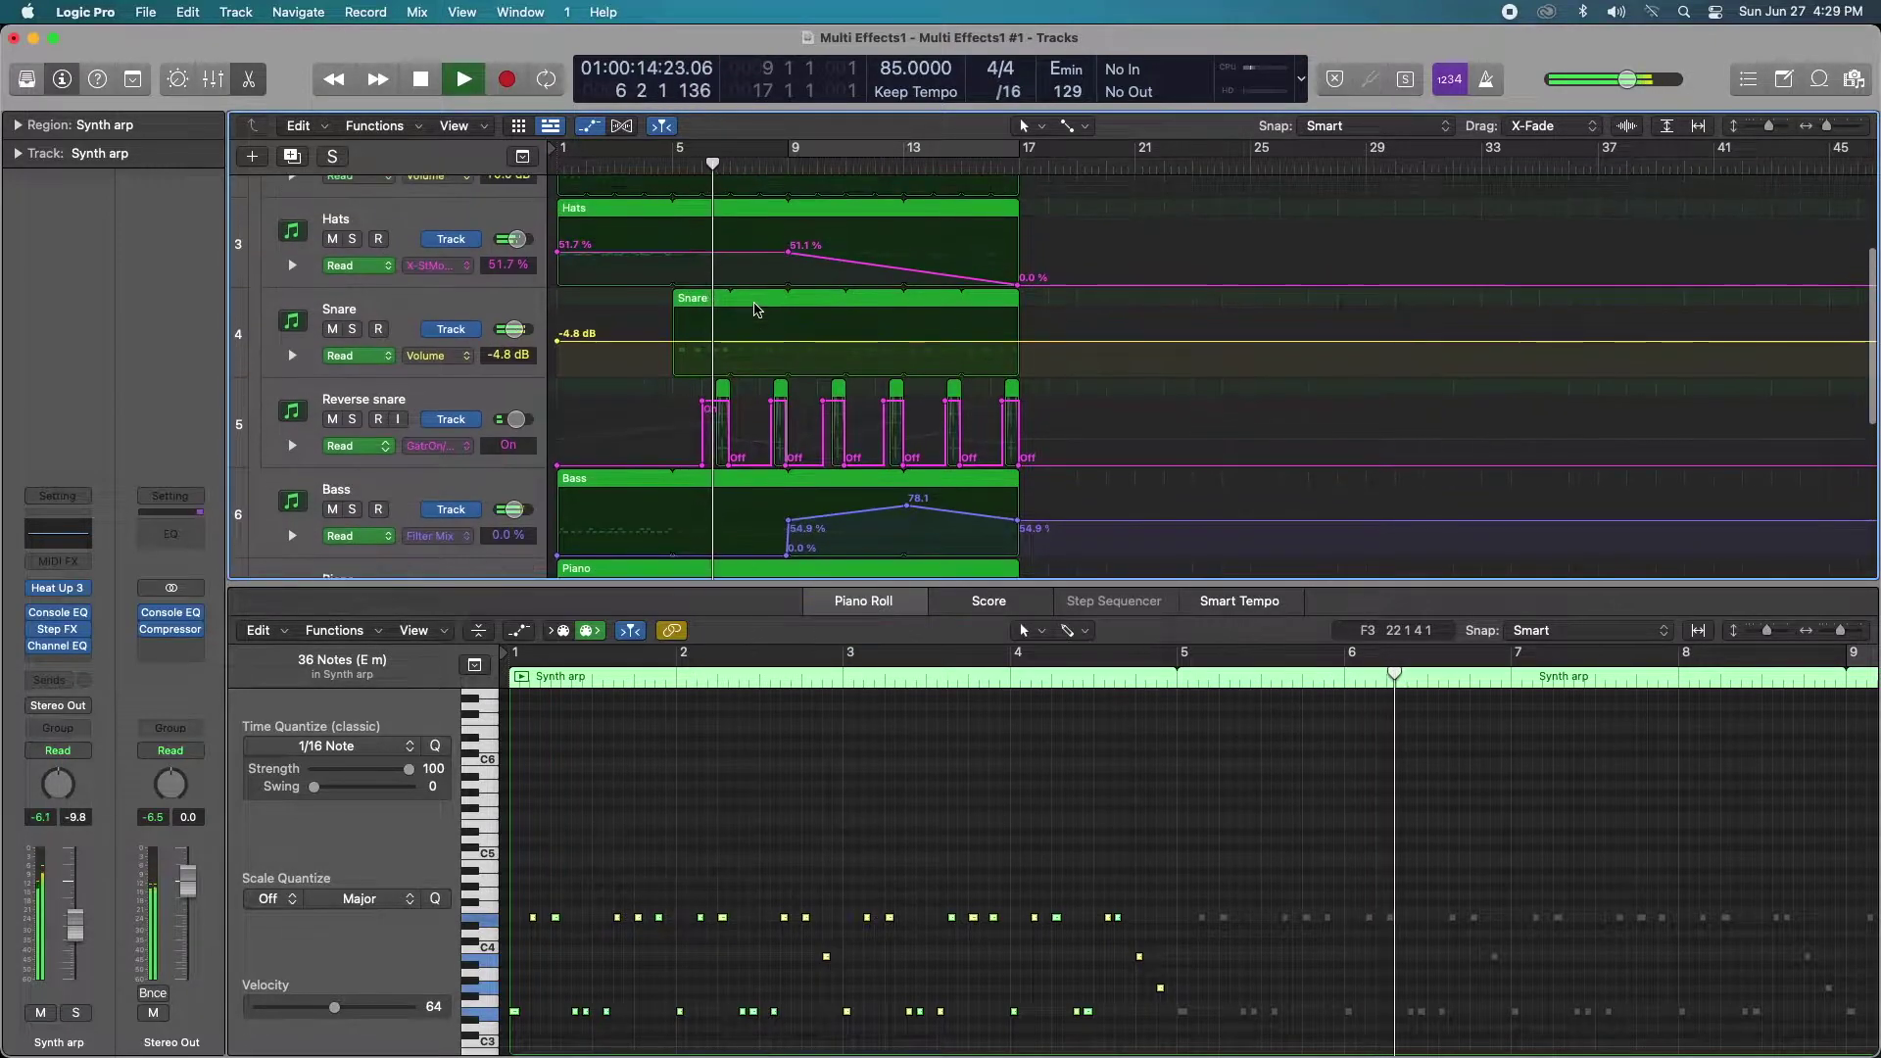
scroll(754, 309, up, 2)
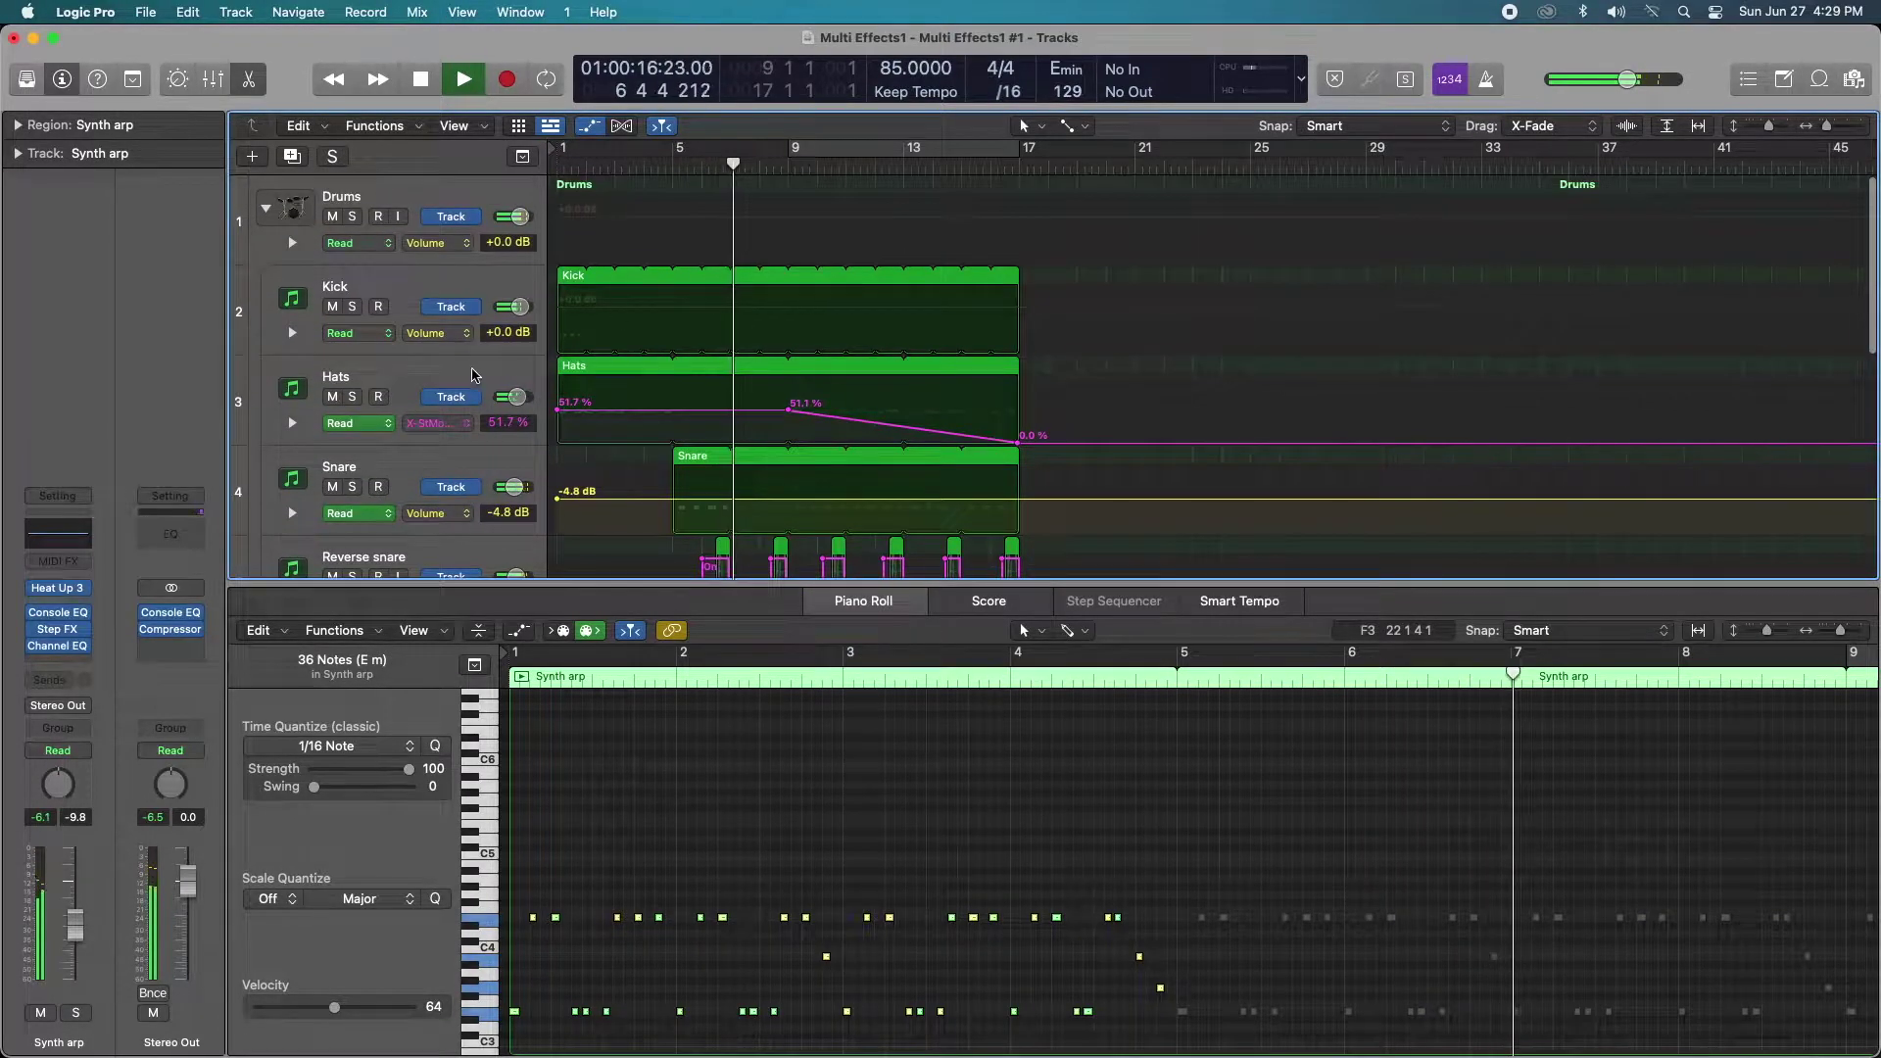
Select the Hats track and move its Step FX window aside to reveal the regions
click(428, 403)
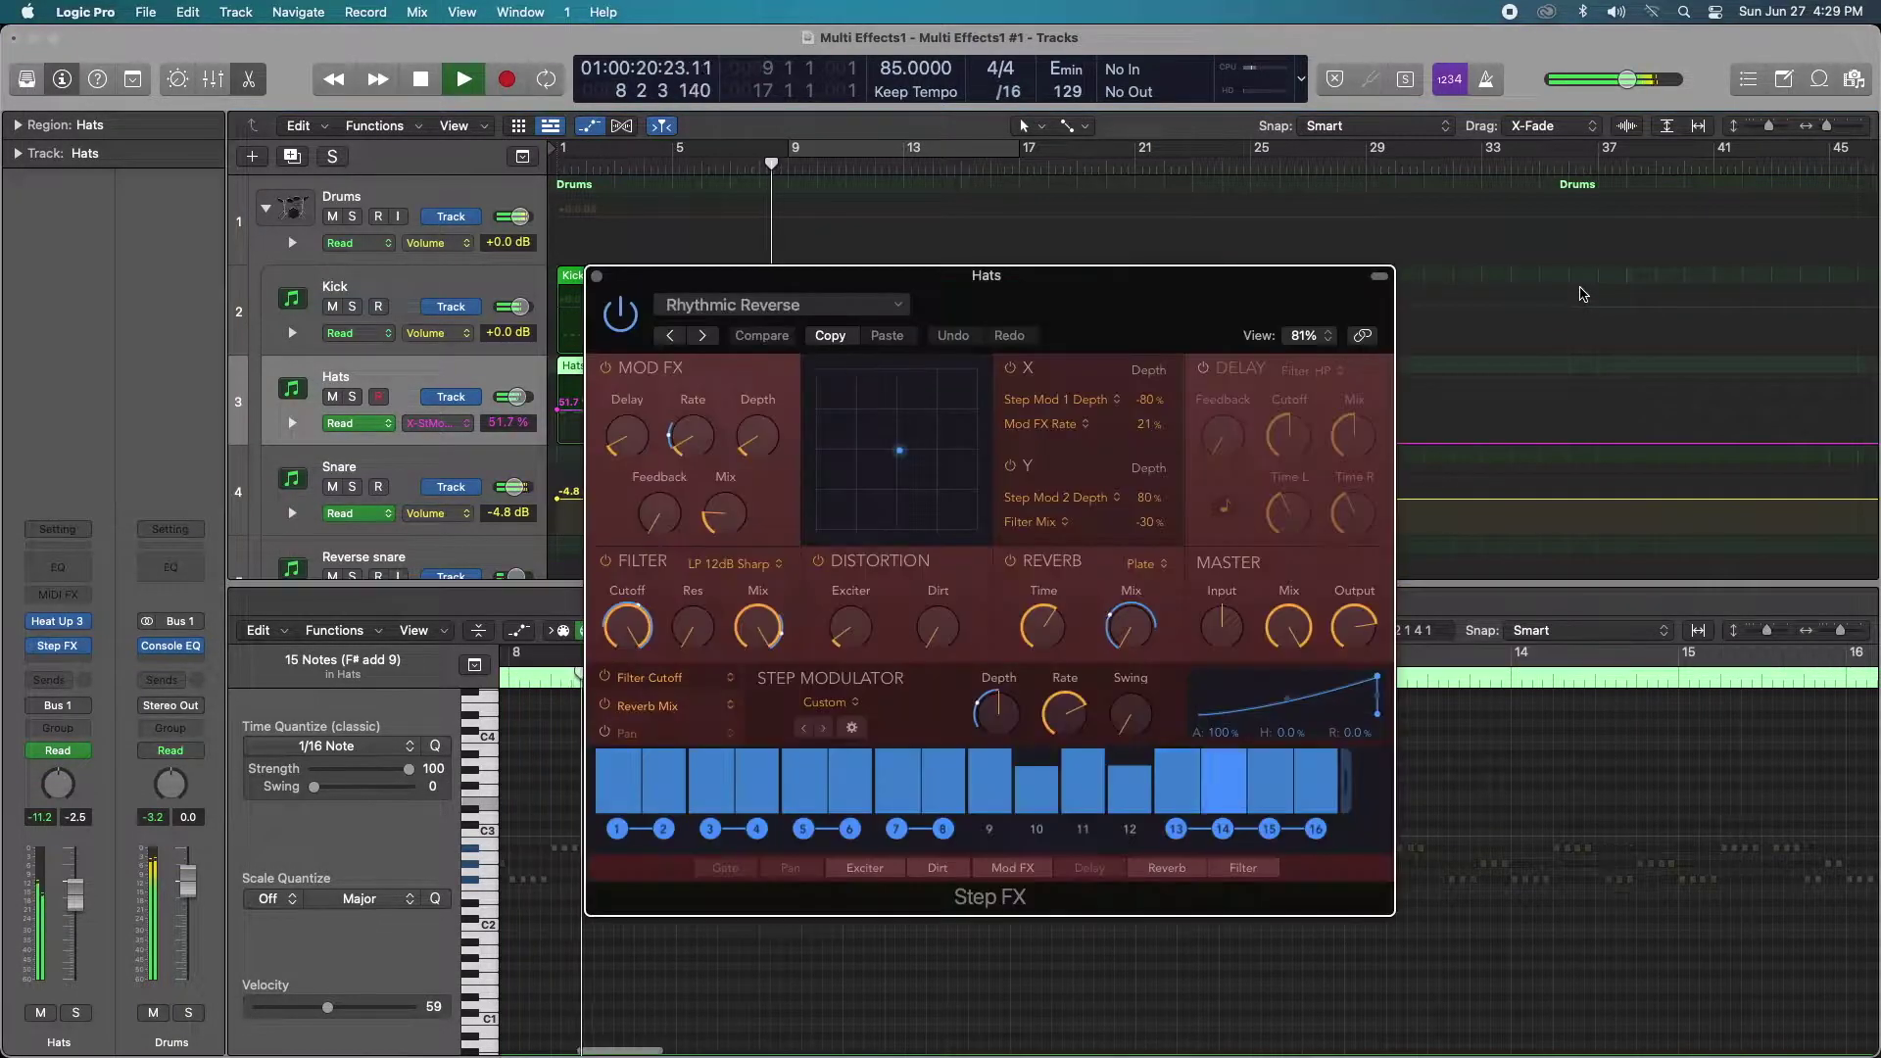
drag(1339, 284, 1716, 73)
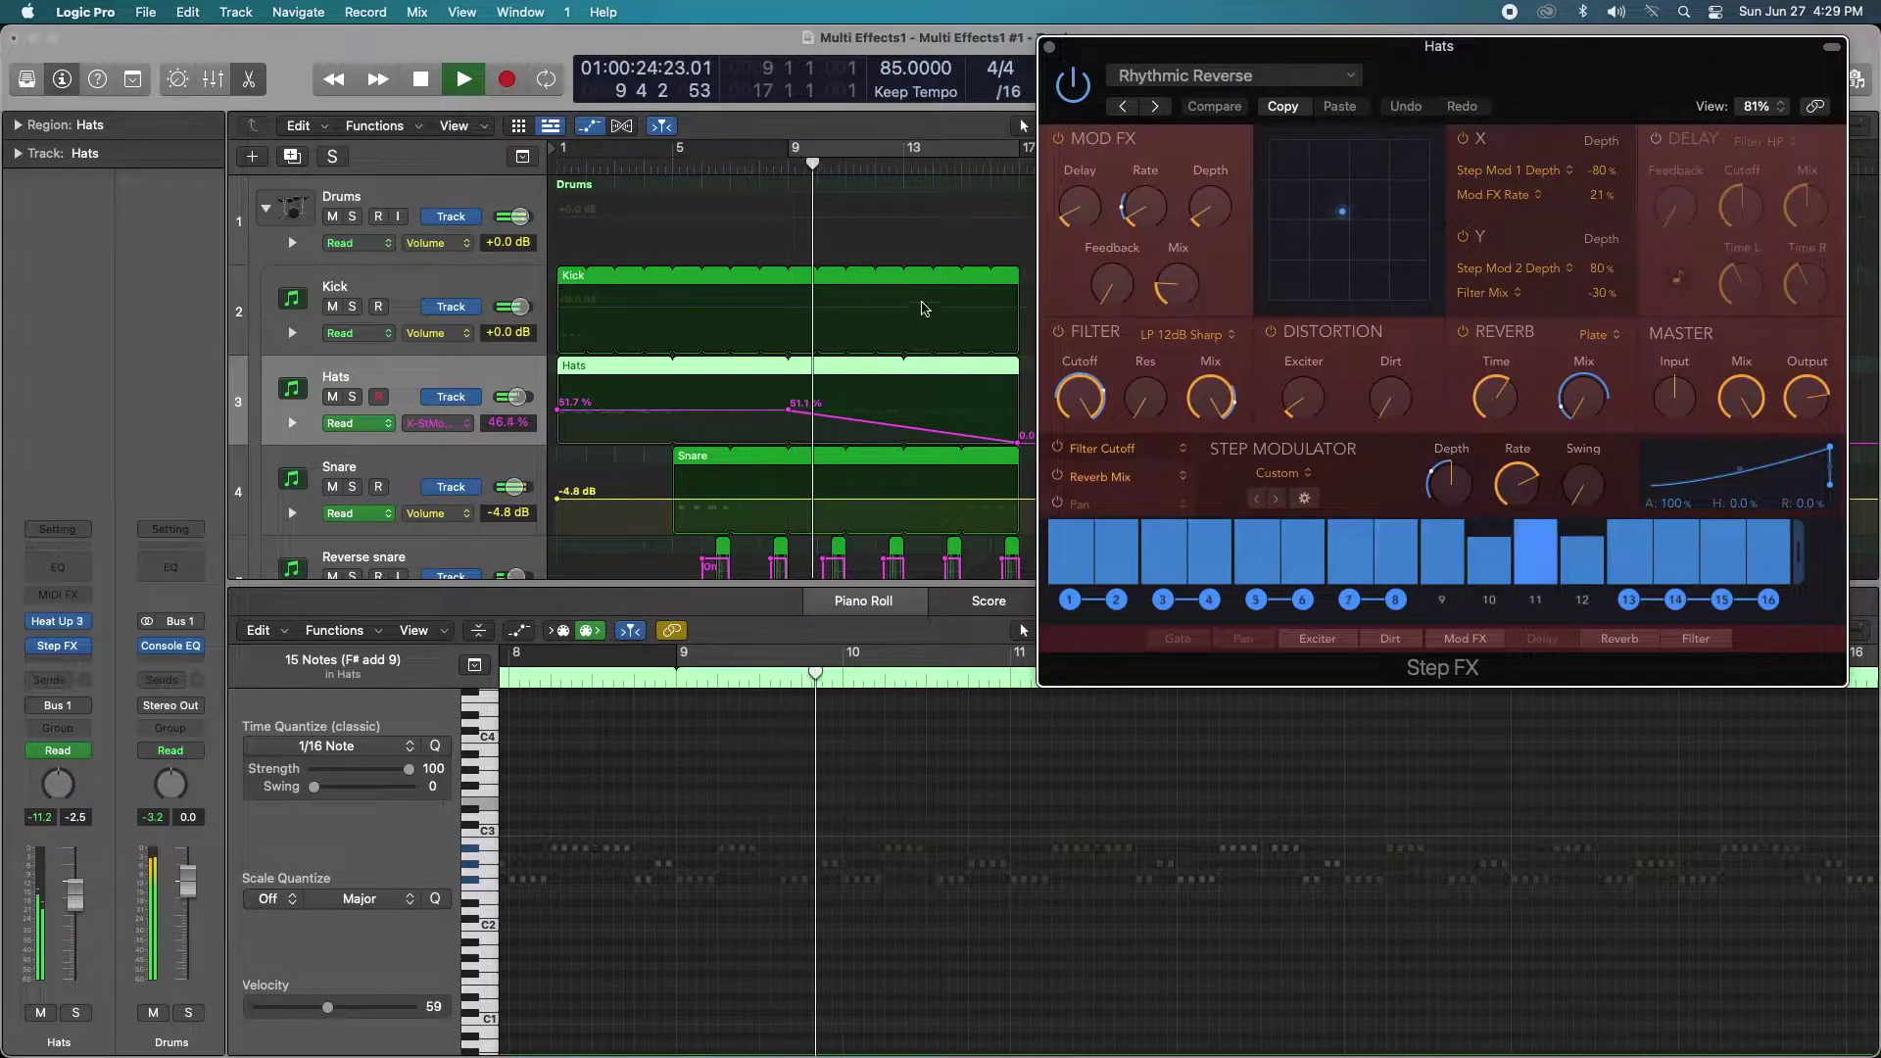
scroll(483, 380, down, 3)
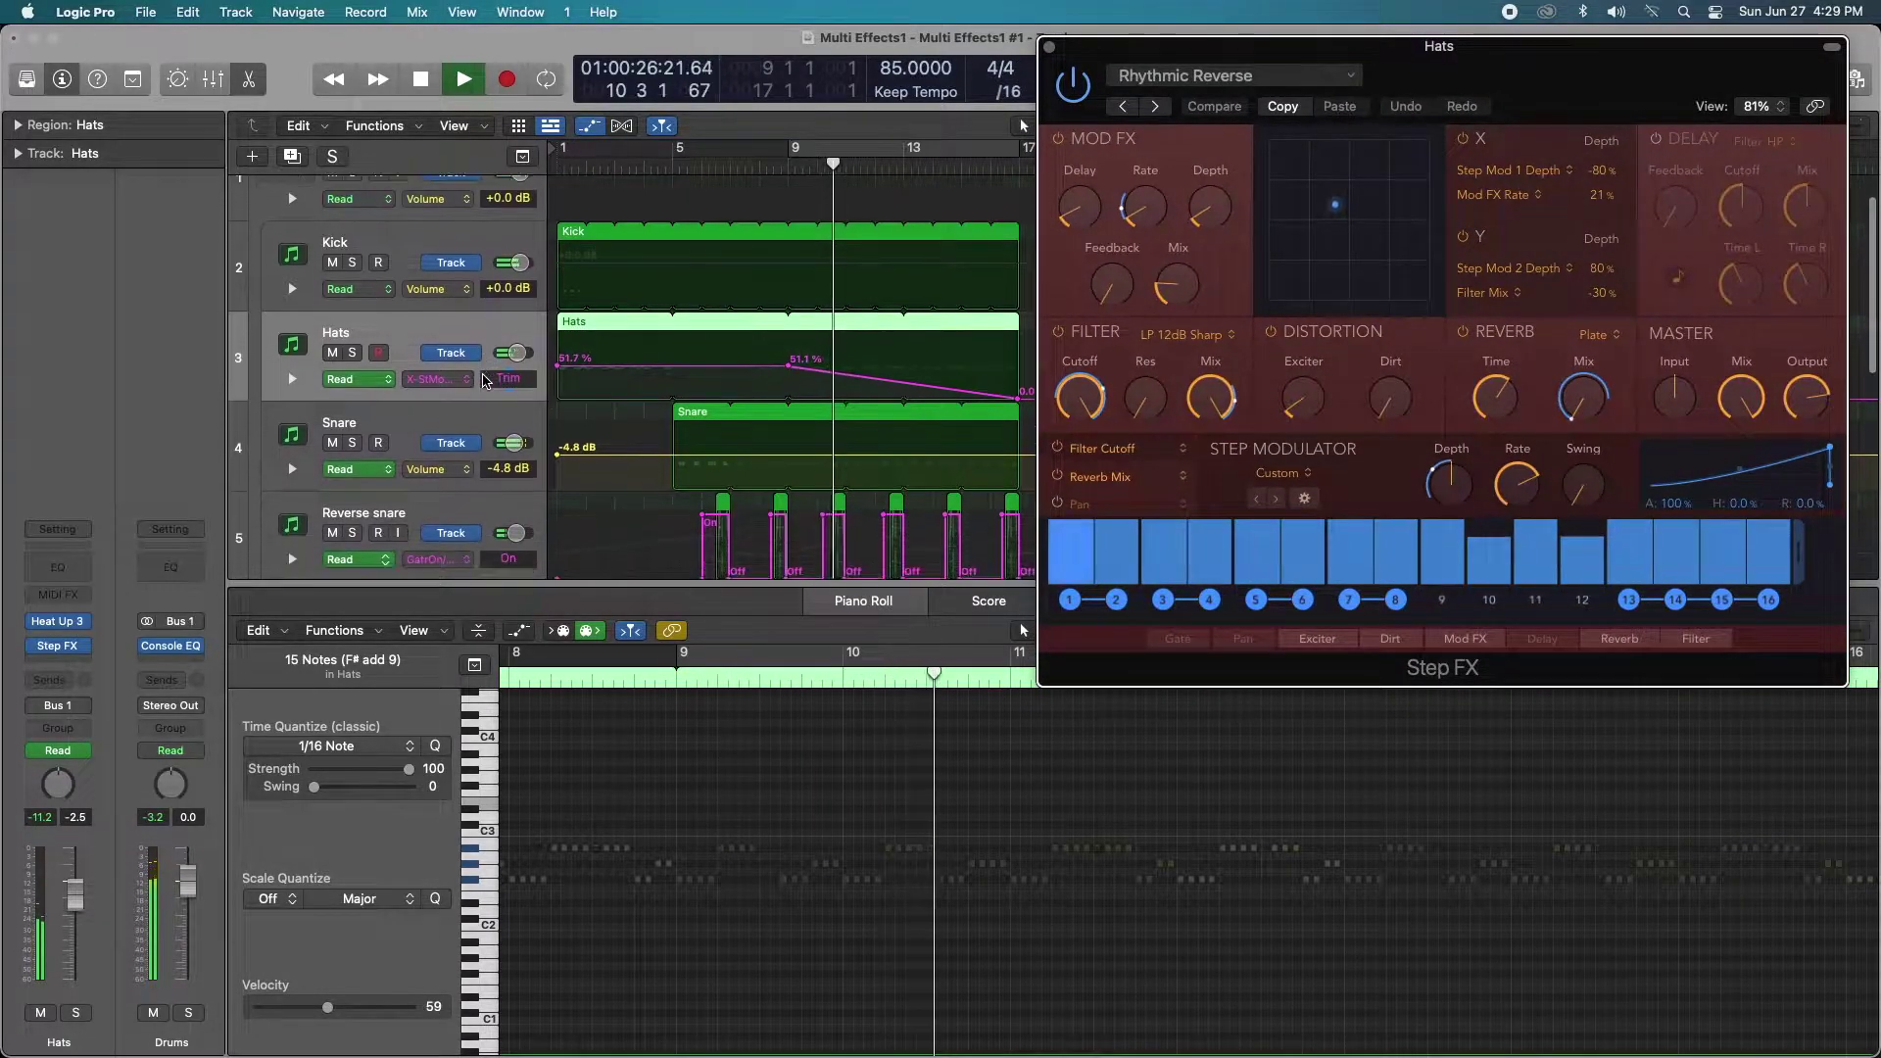
scroll(483, 381, down, 6)
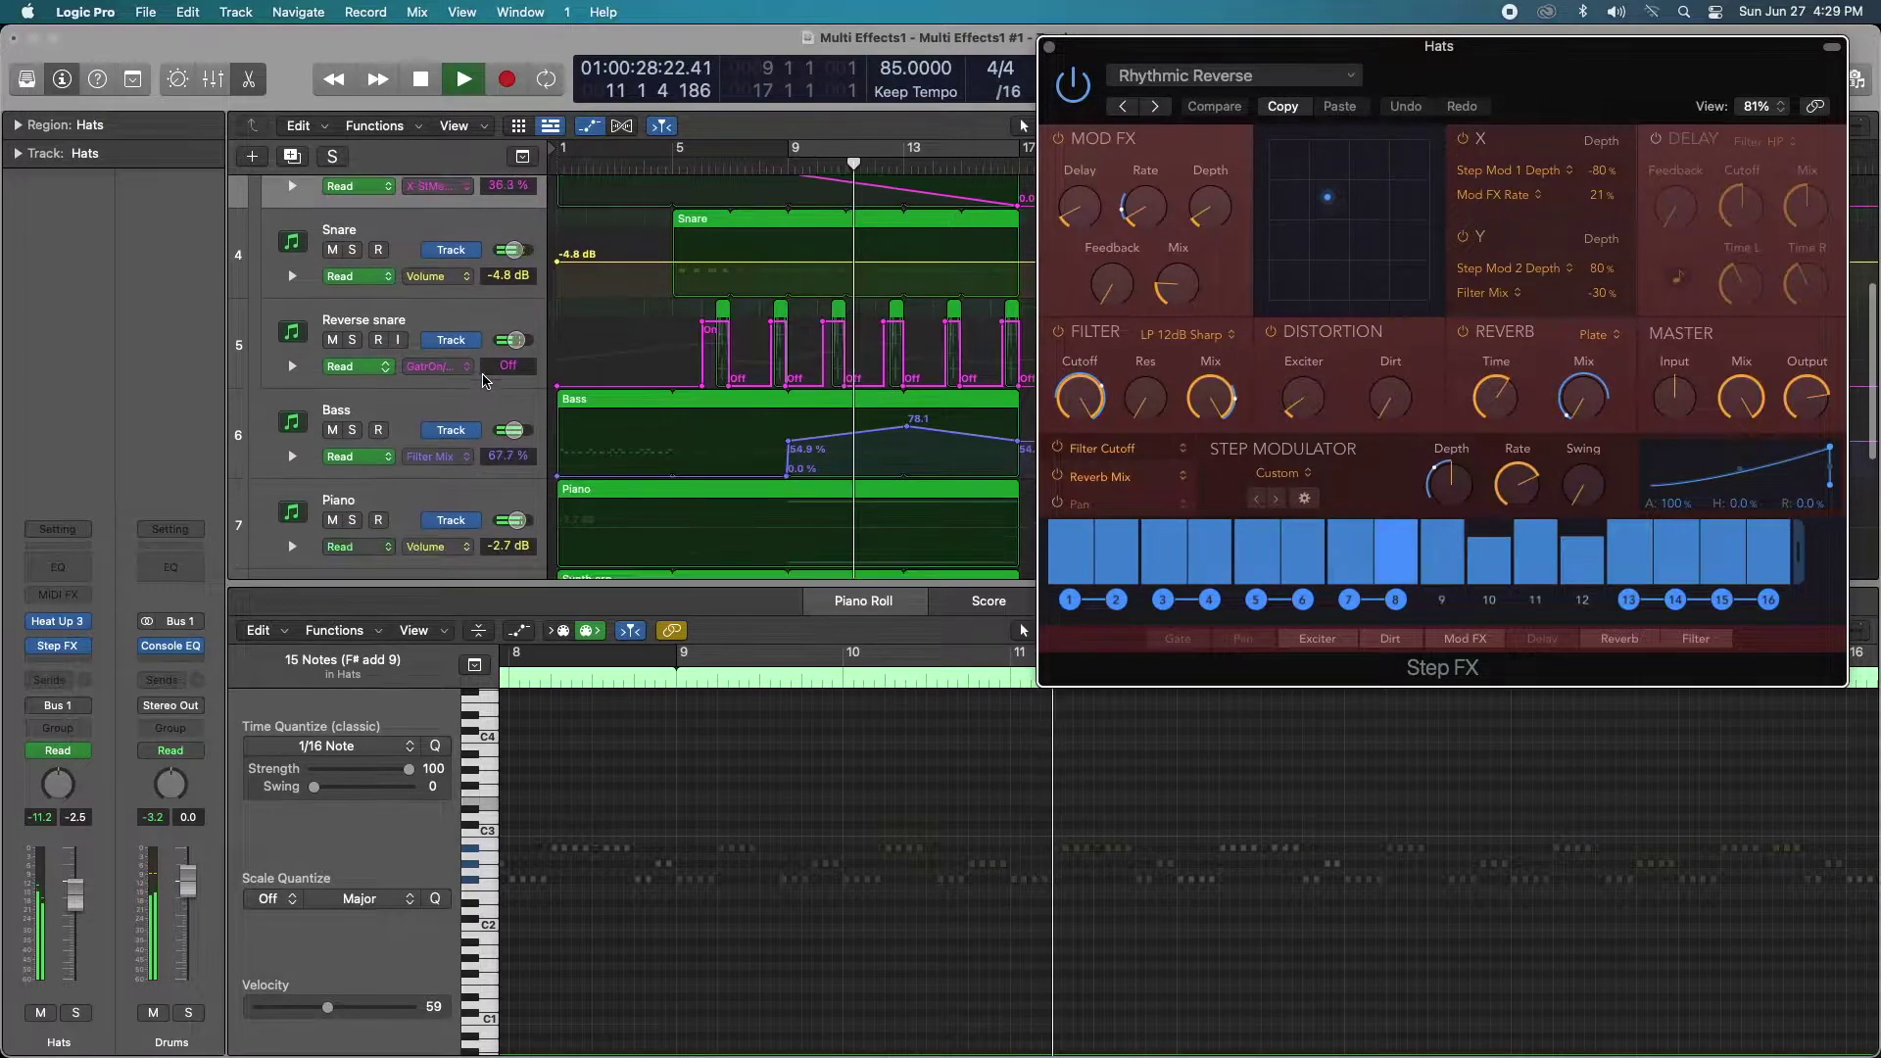
scroll(483, 380, down, 3)
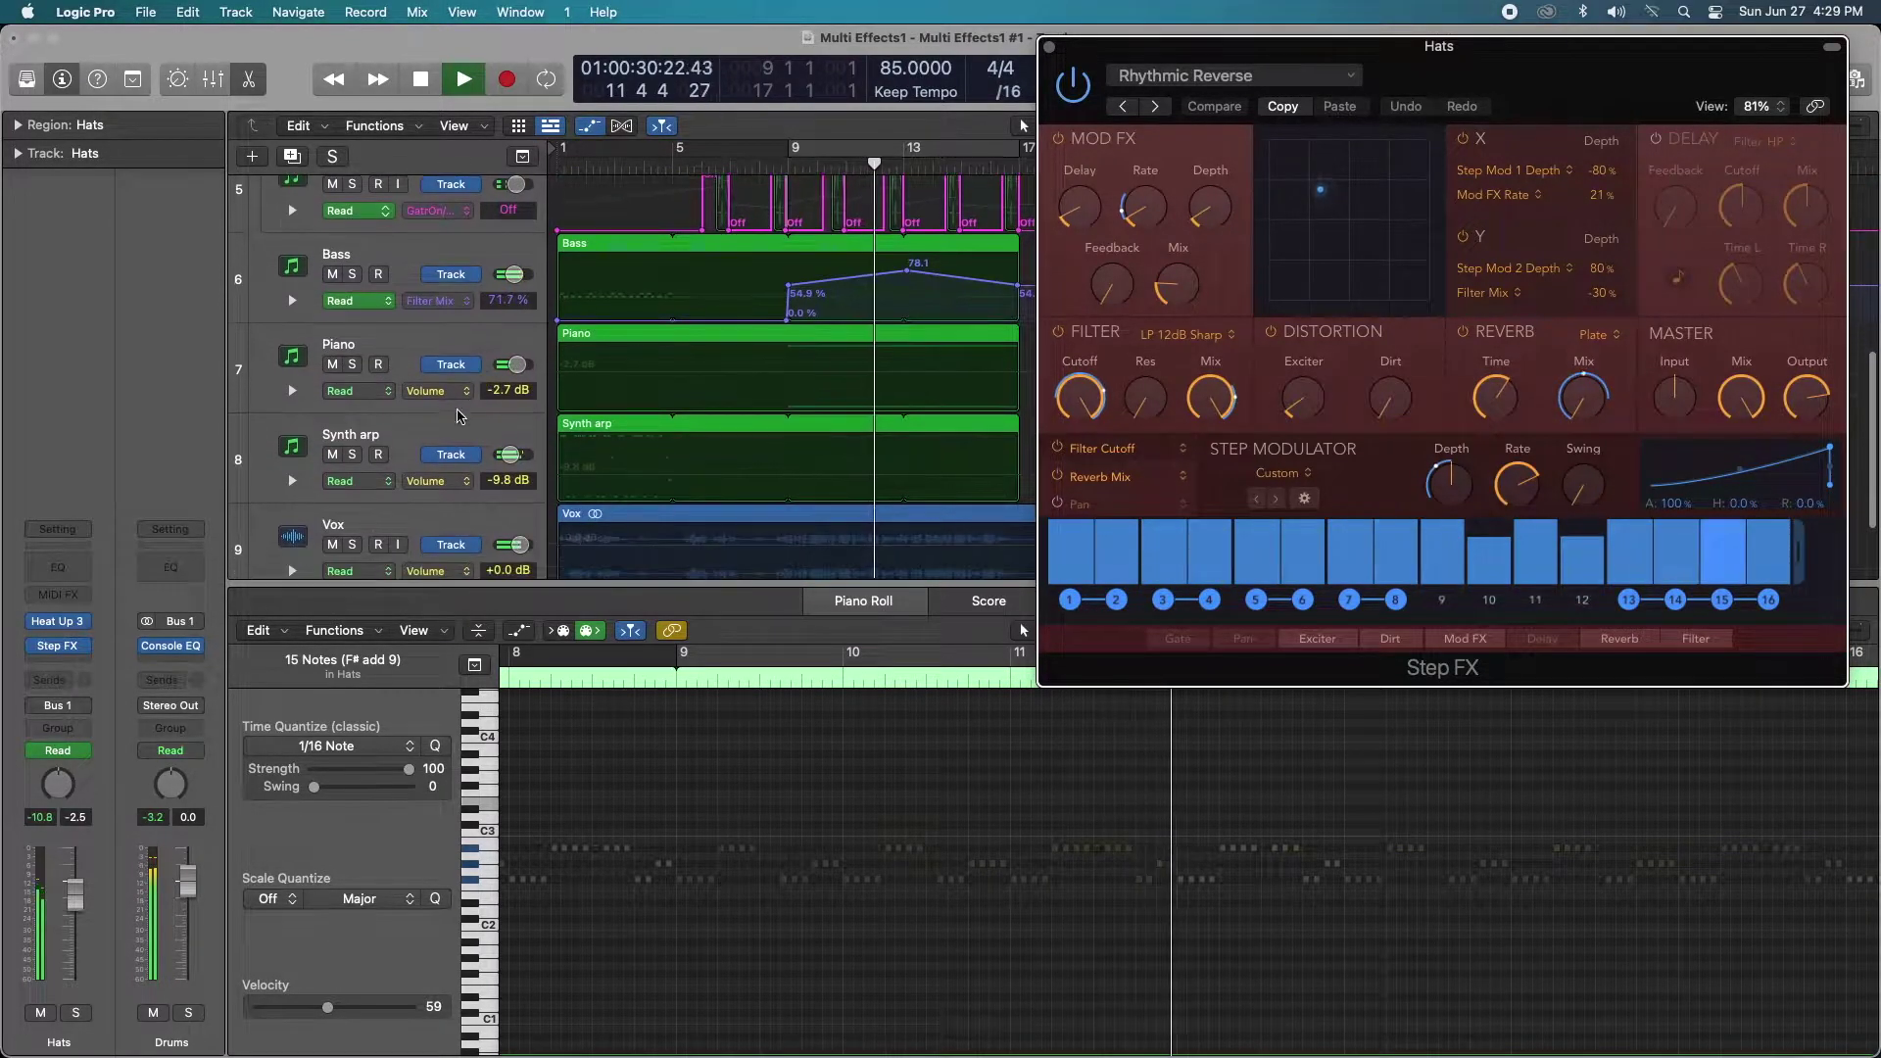
Open the Remix FX plug-in on the Reverse snare track
click(458, 434)
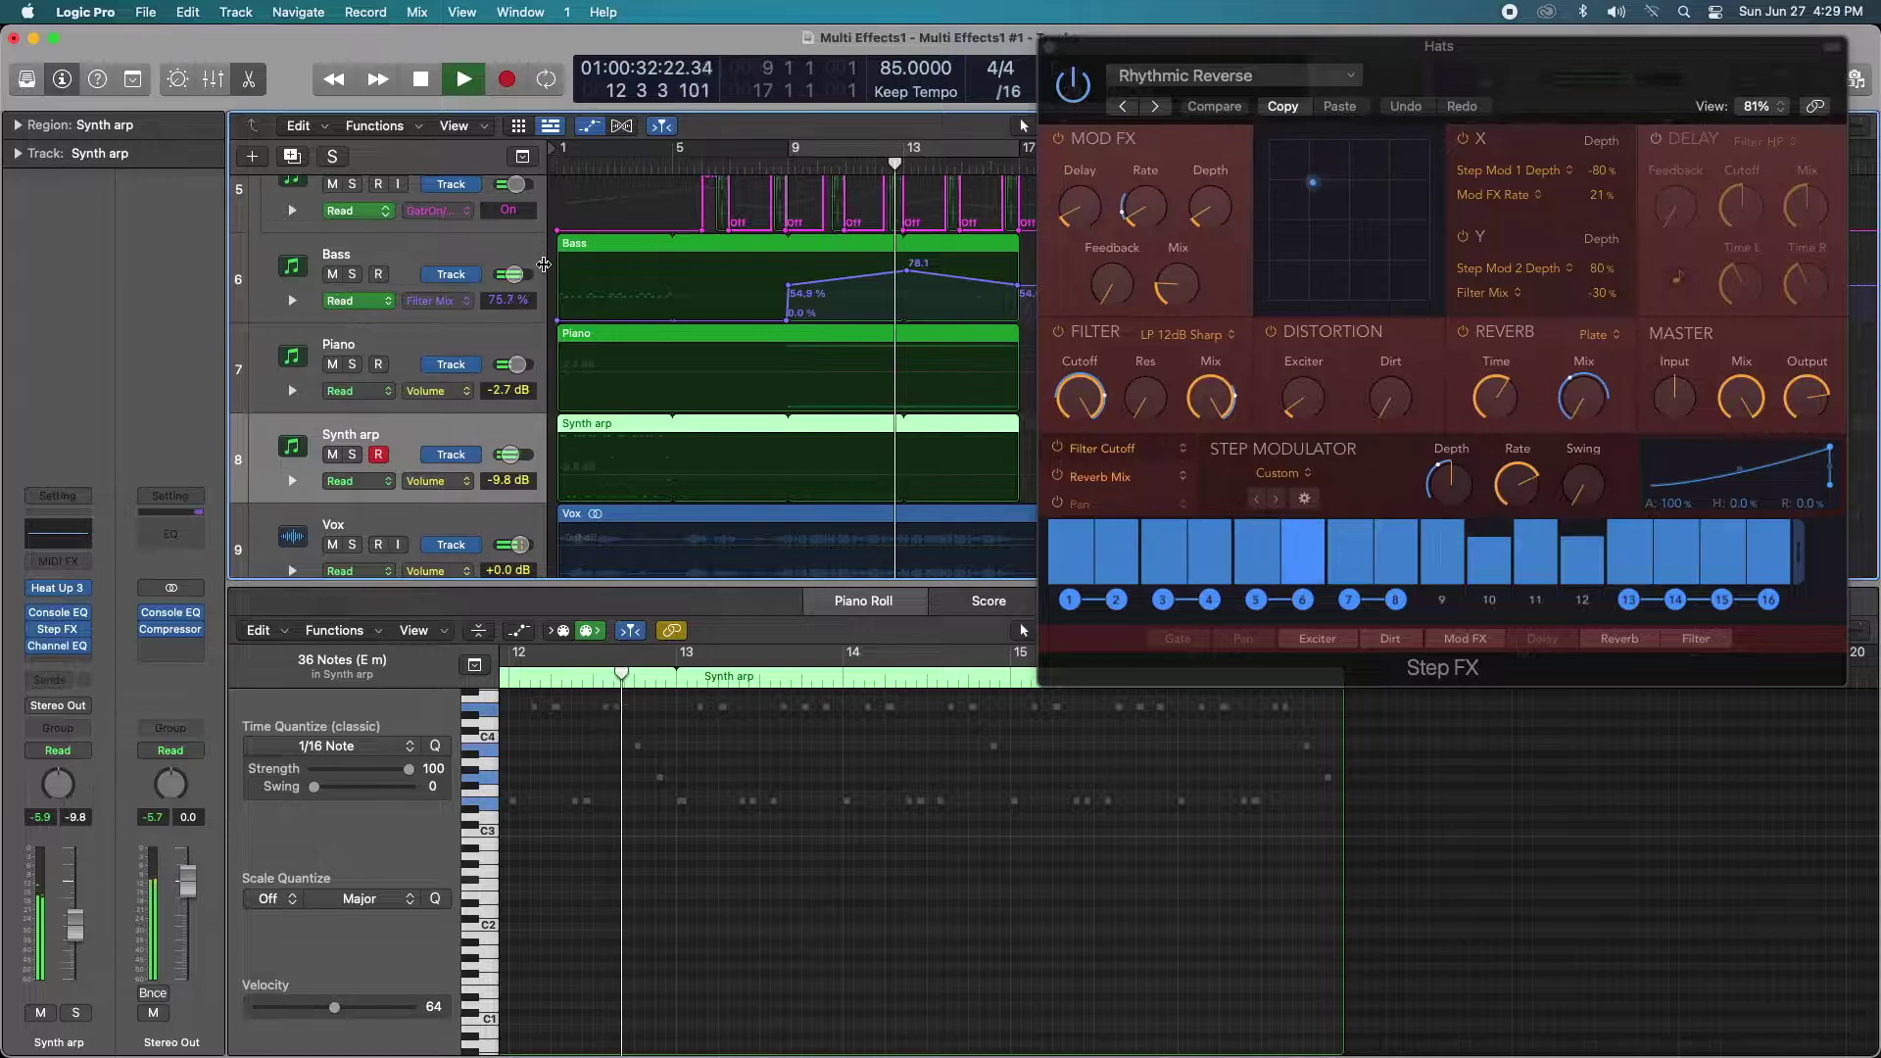
scroll(542, 271, up, 2)
scroll(542, 271, up, 1)
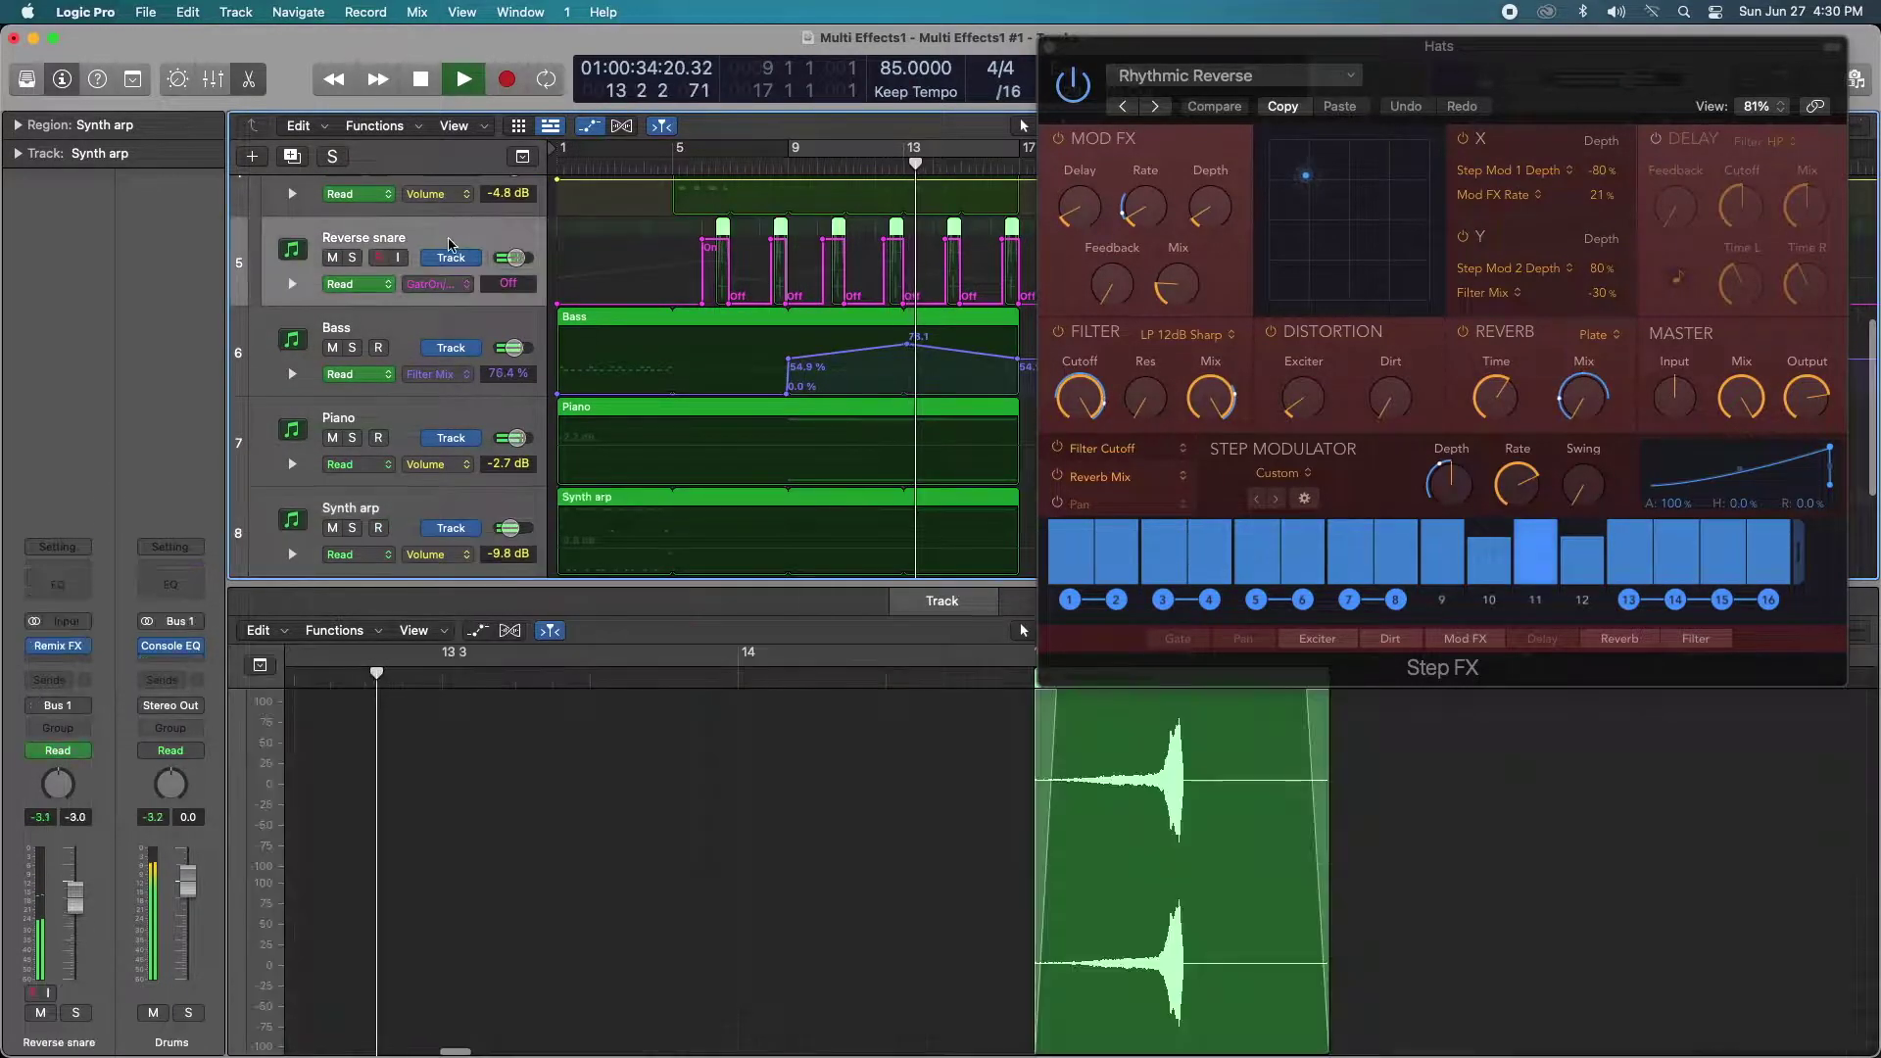
click(534, 274)
click(58, 646)
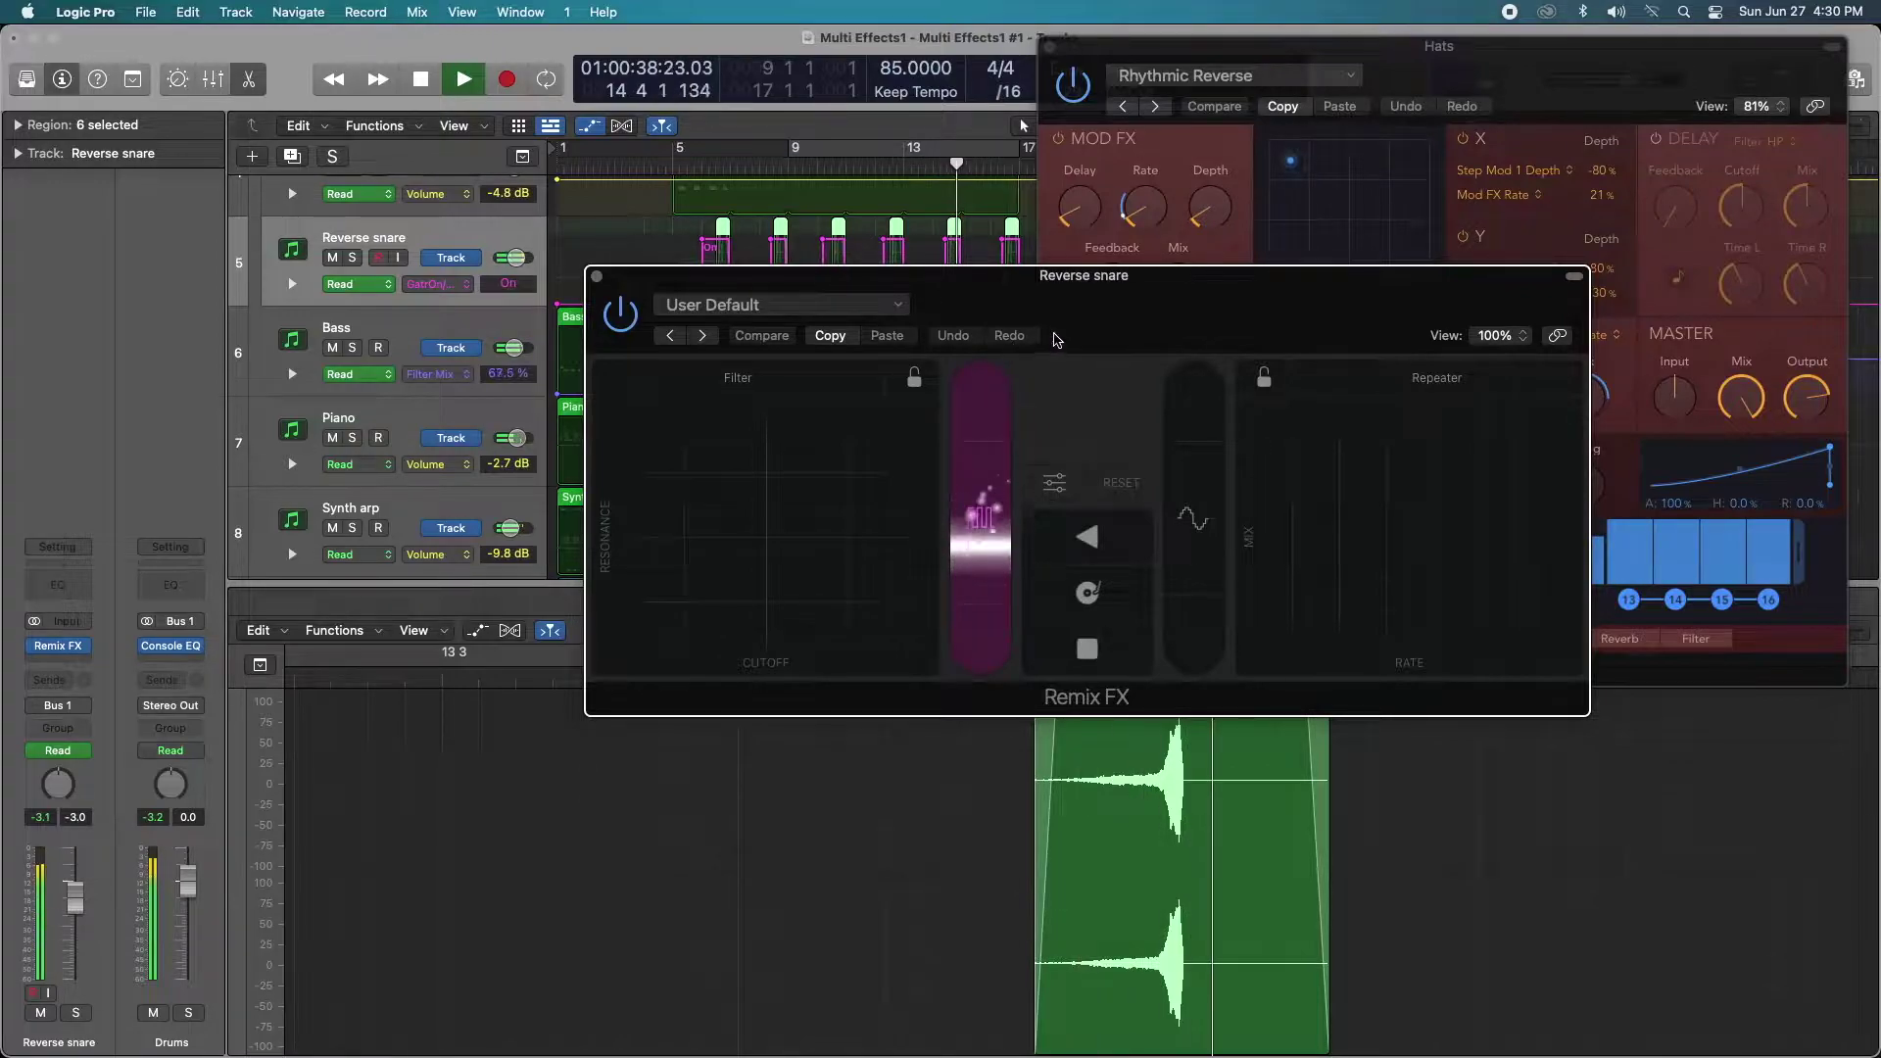
Open the Step FX plug-in on the Synth arp track
scroll(441, 441, down, 1)
click(431, 495)
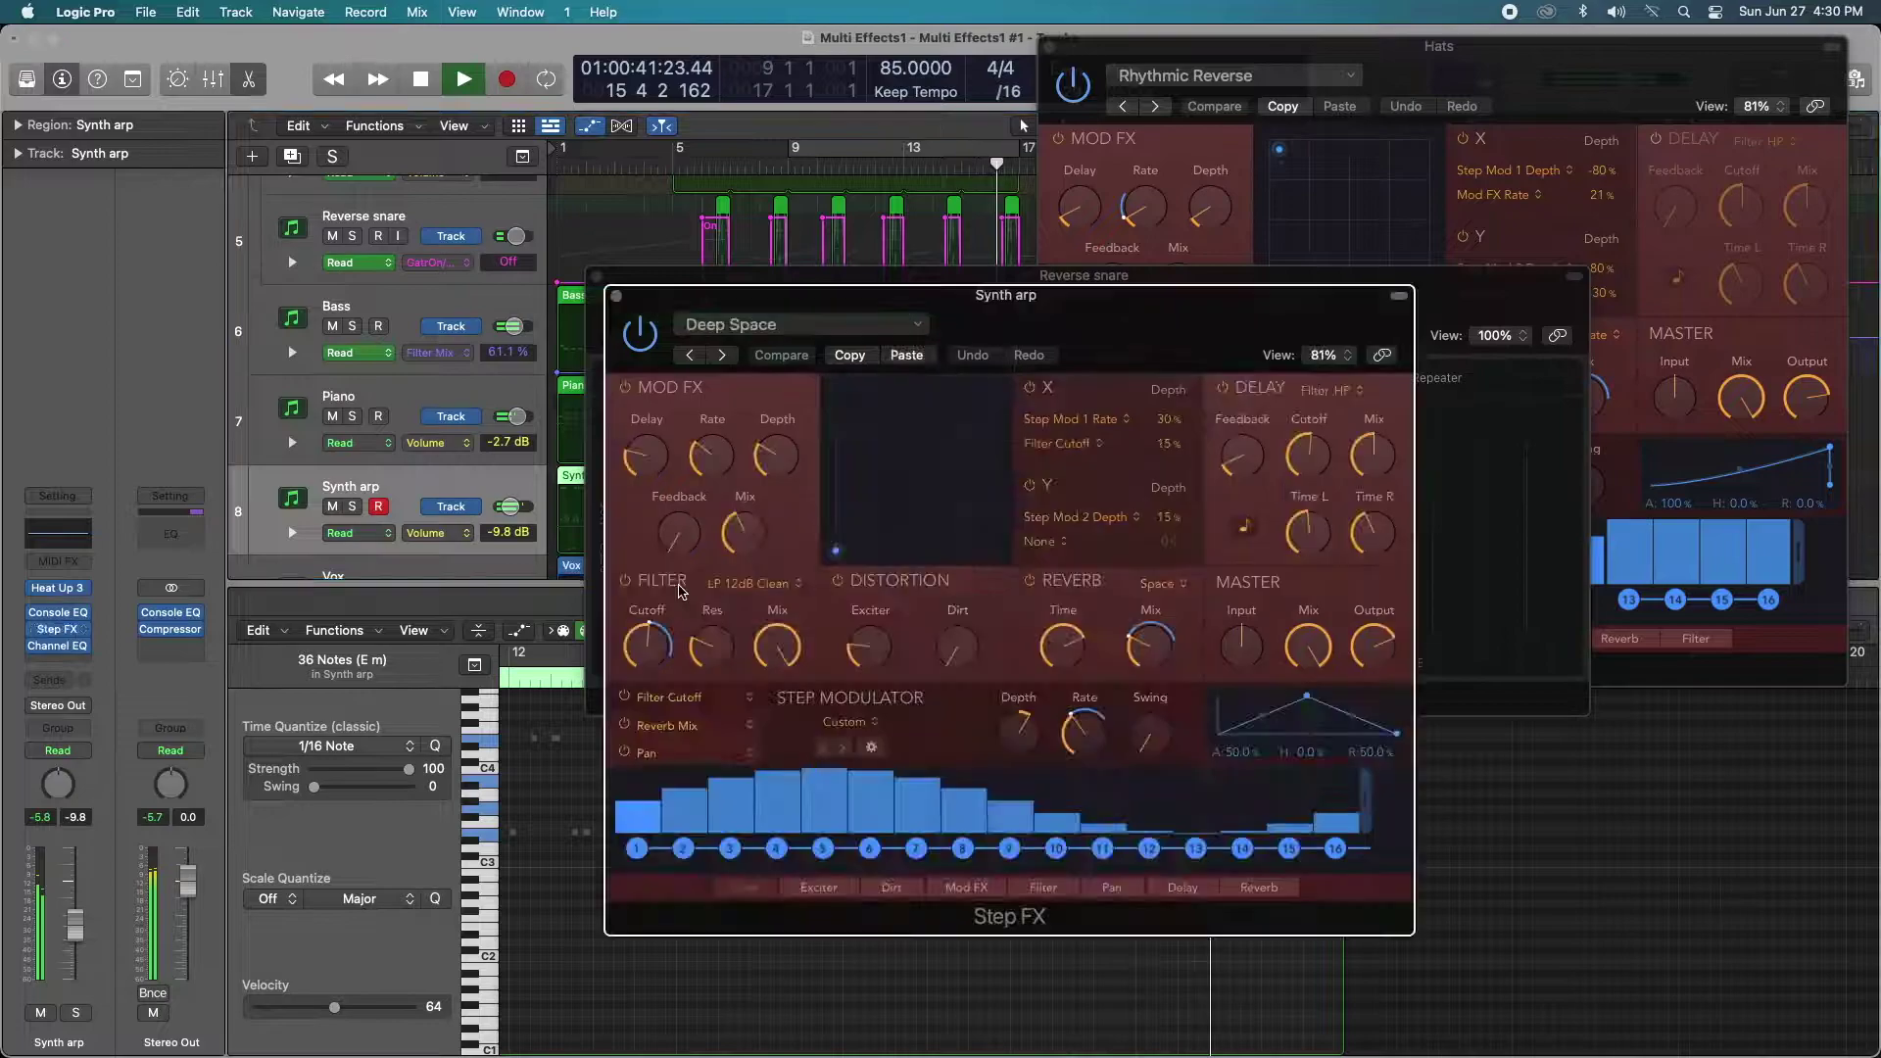
click(57, 629)
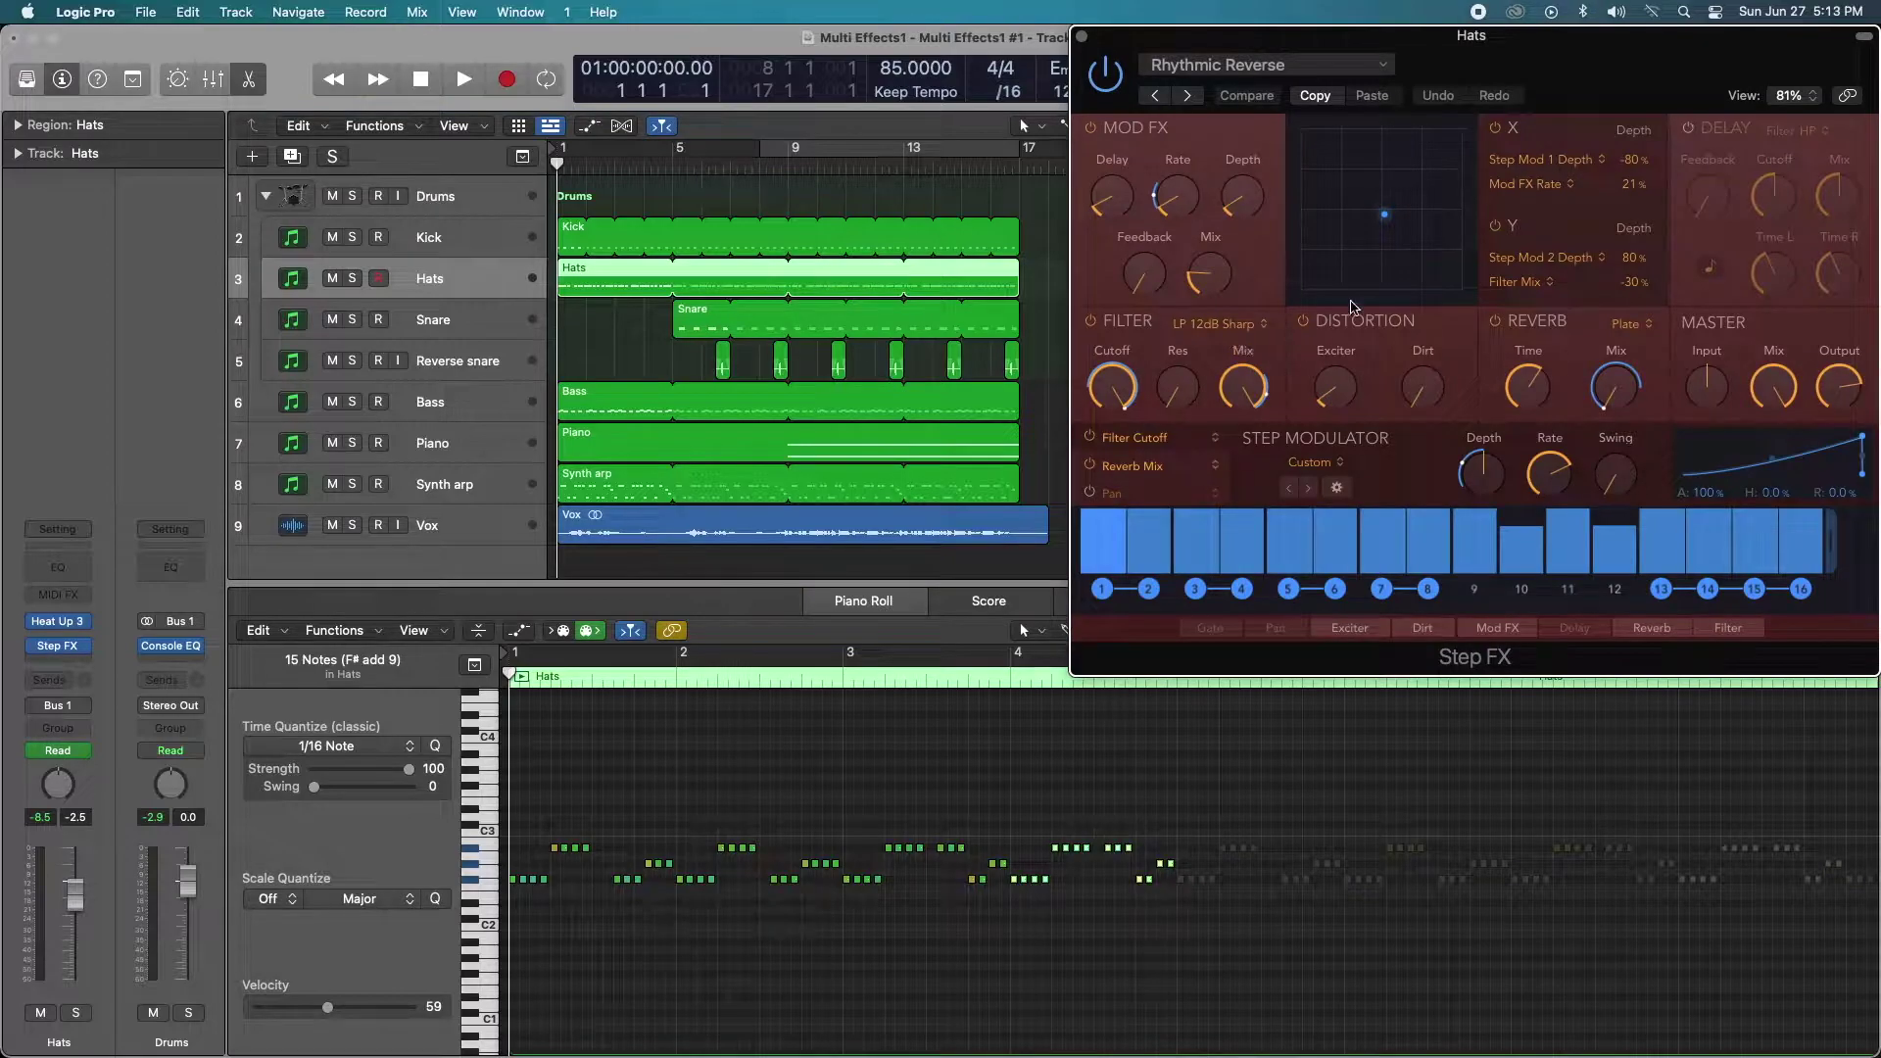
Nudge the Hats Rhythmic Reverse Step FX window slightly left
drag(1531, 52, 1507, 45)
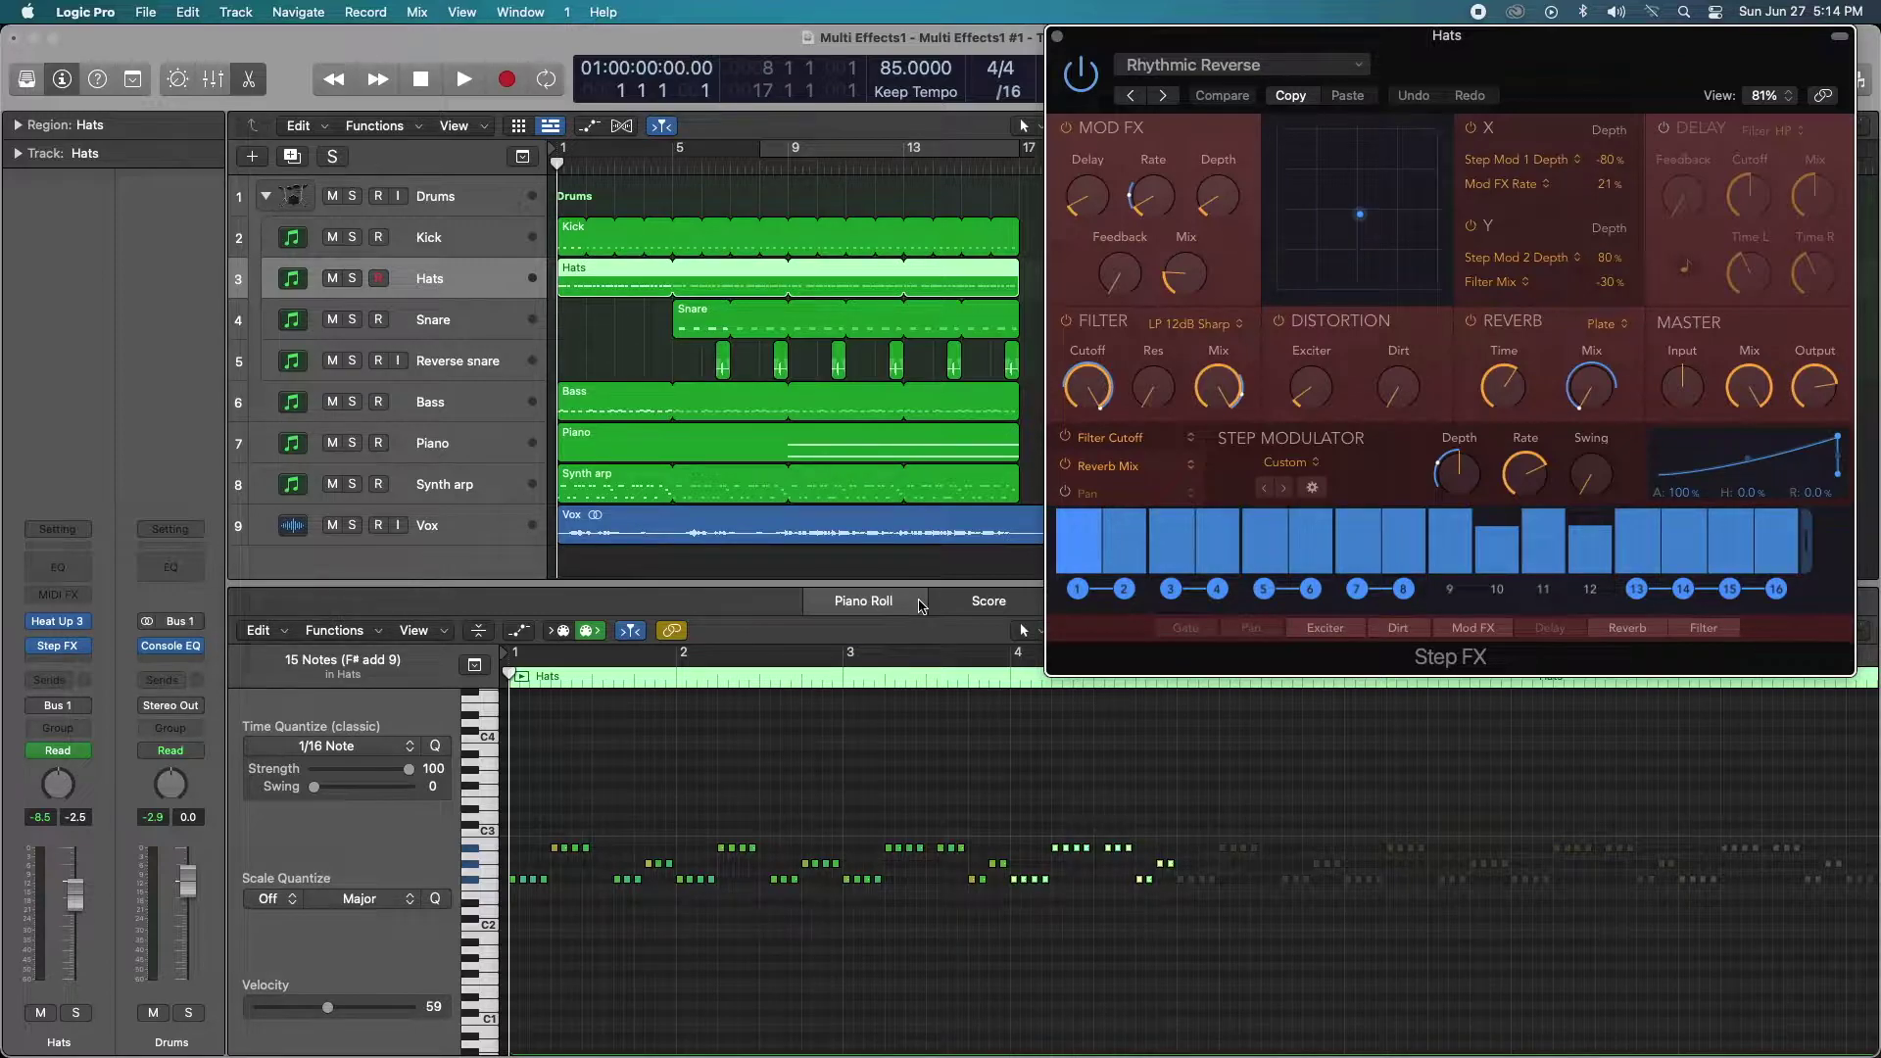
Show automation lanes, cycle bars 9 to 17 and solo the Hats track
key(a)
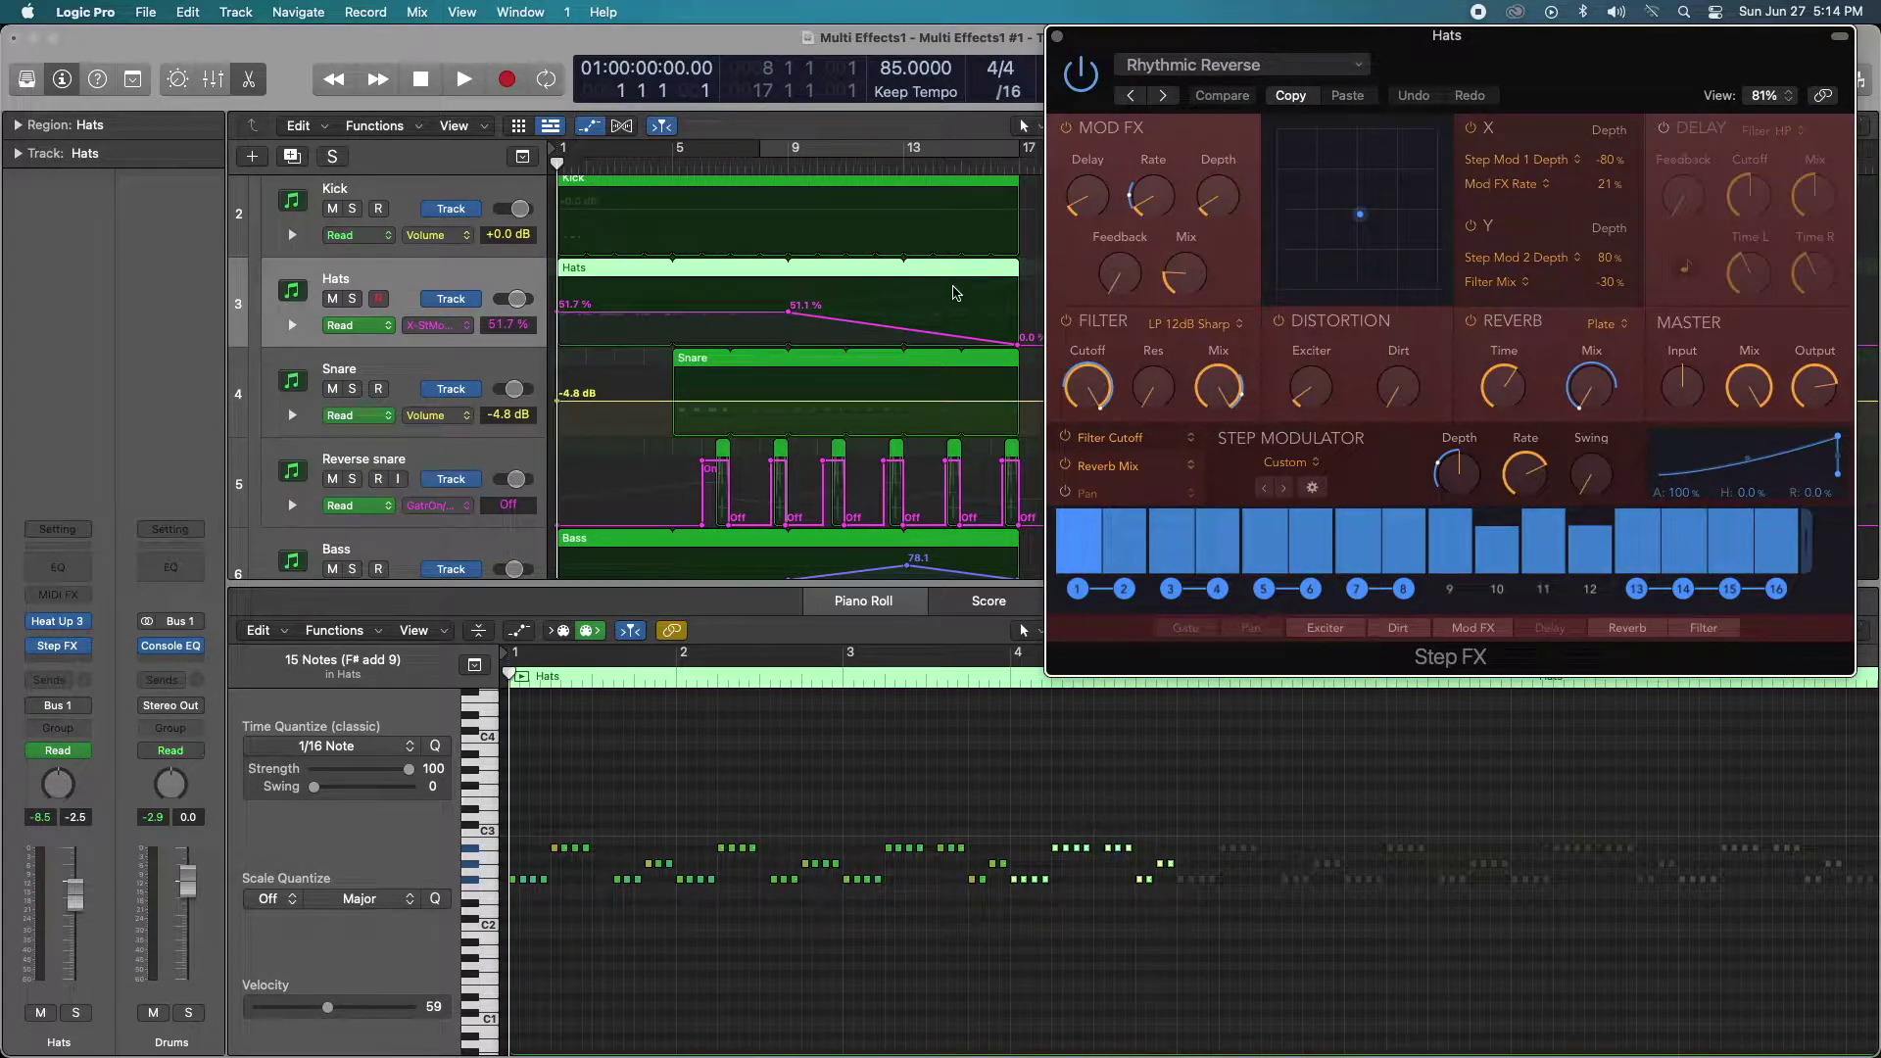
click(828, 149)
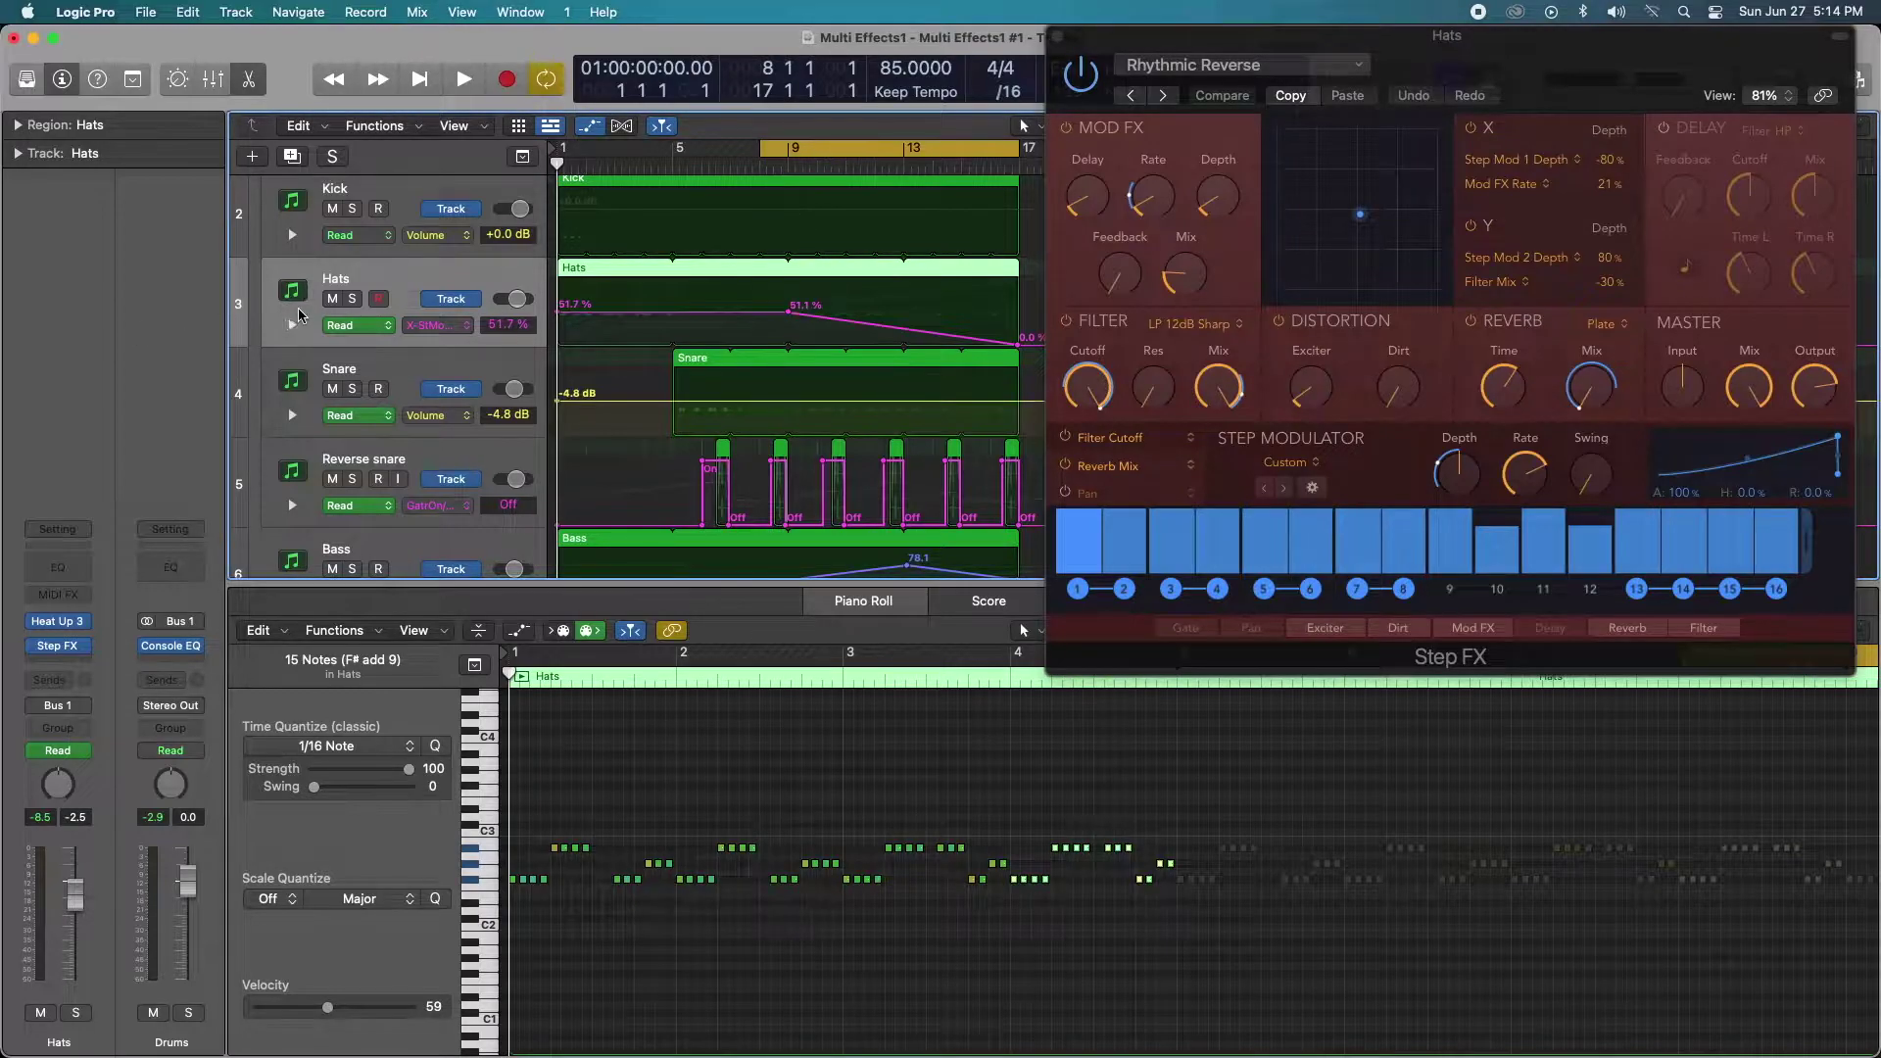
click(353, 299)
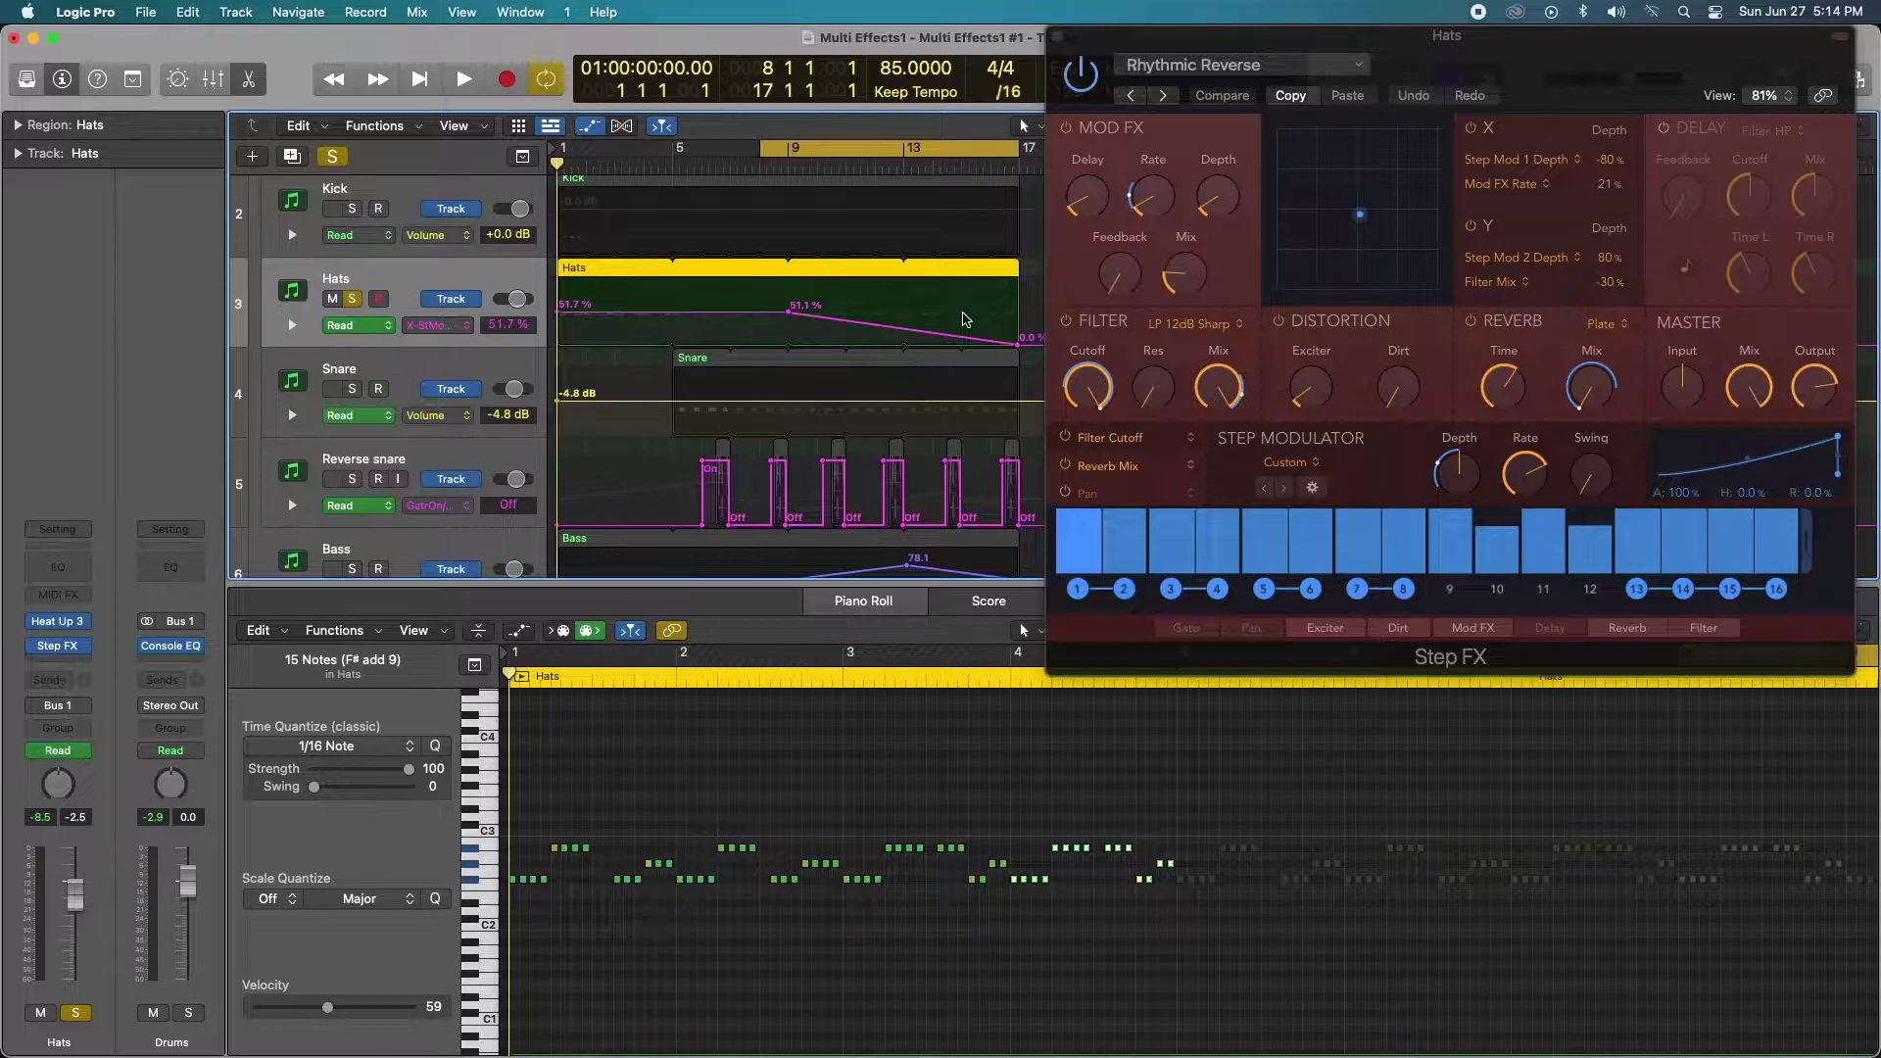
Play the loop while sweeping the Step FX XY pad toward the upper left, then stop
key(space)
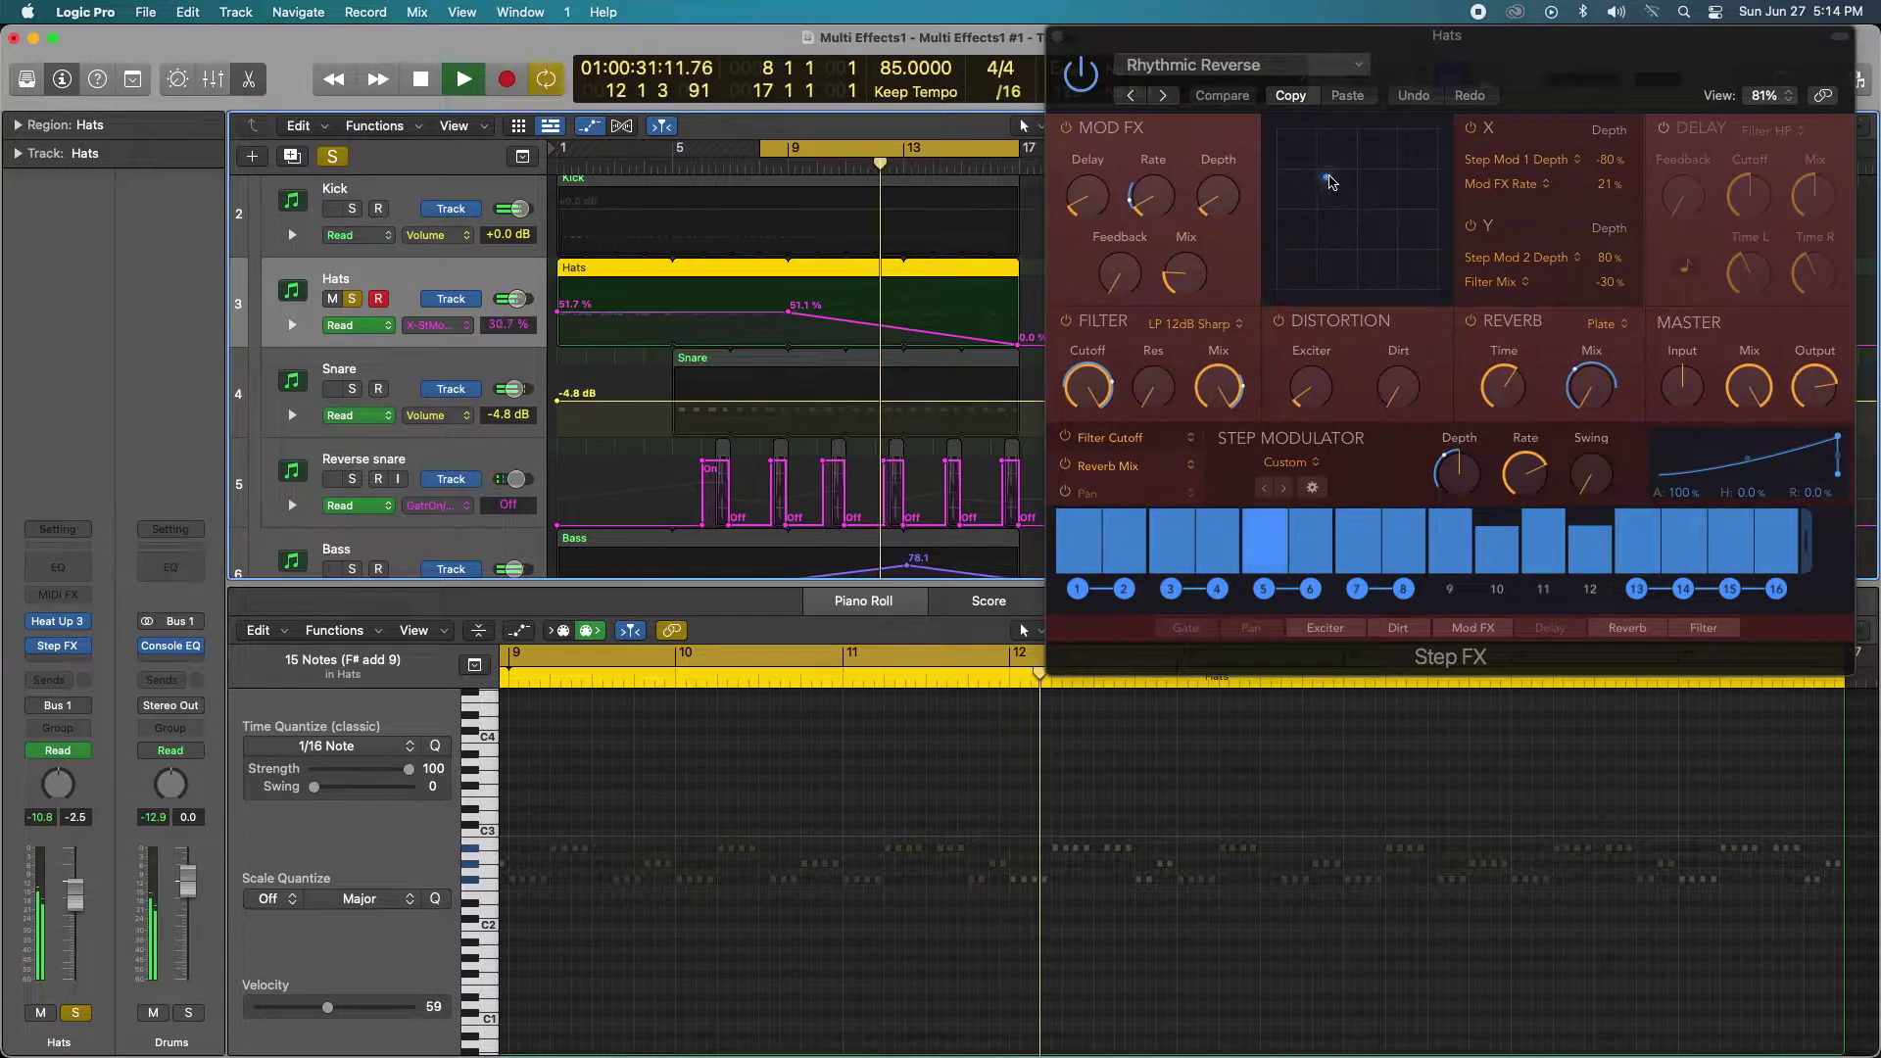
drag(1330, 181, 1310, 160)
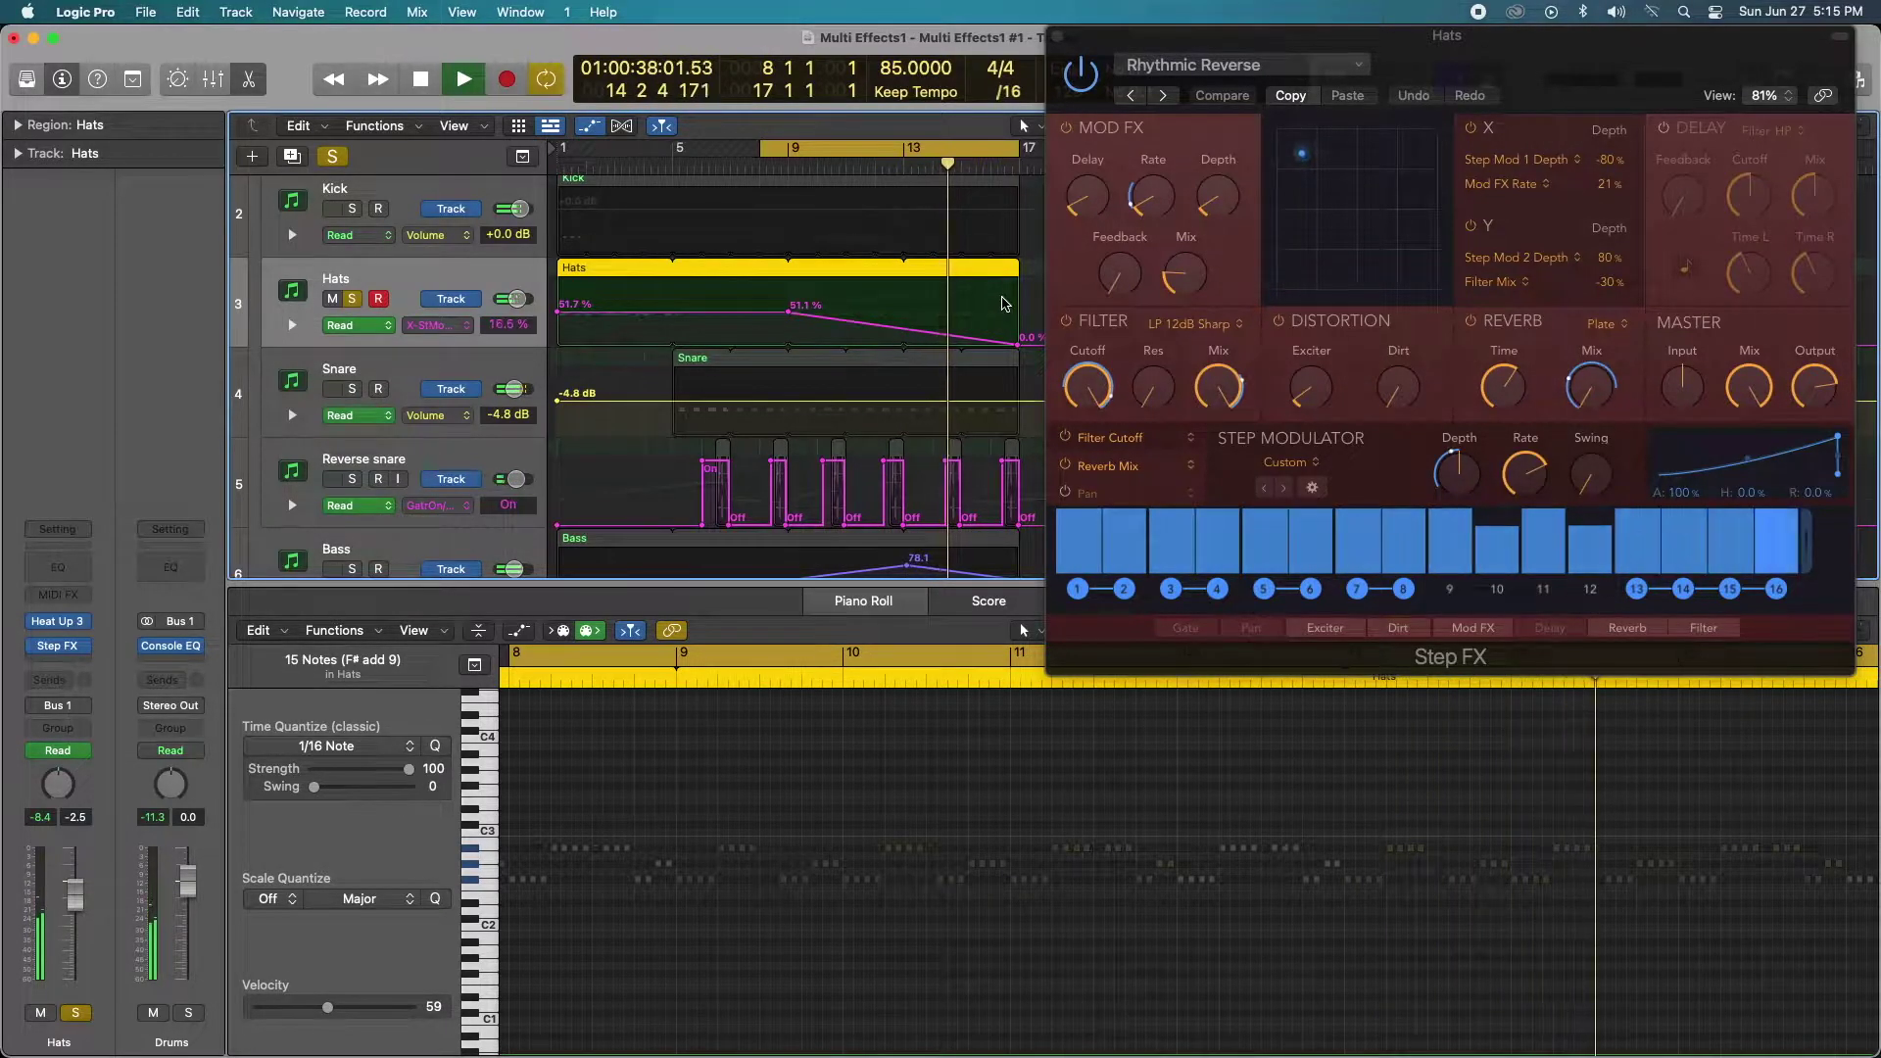
key(space)
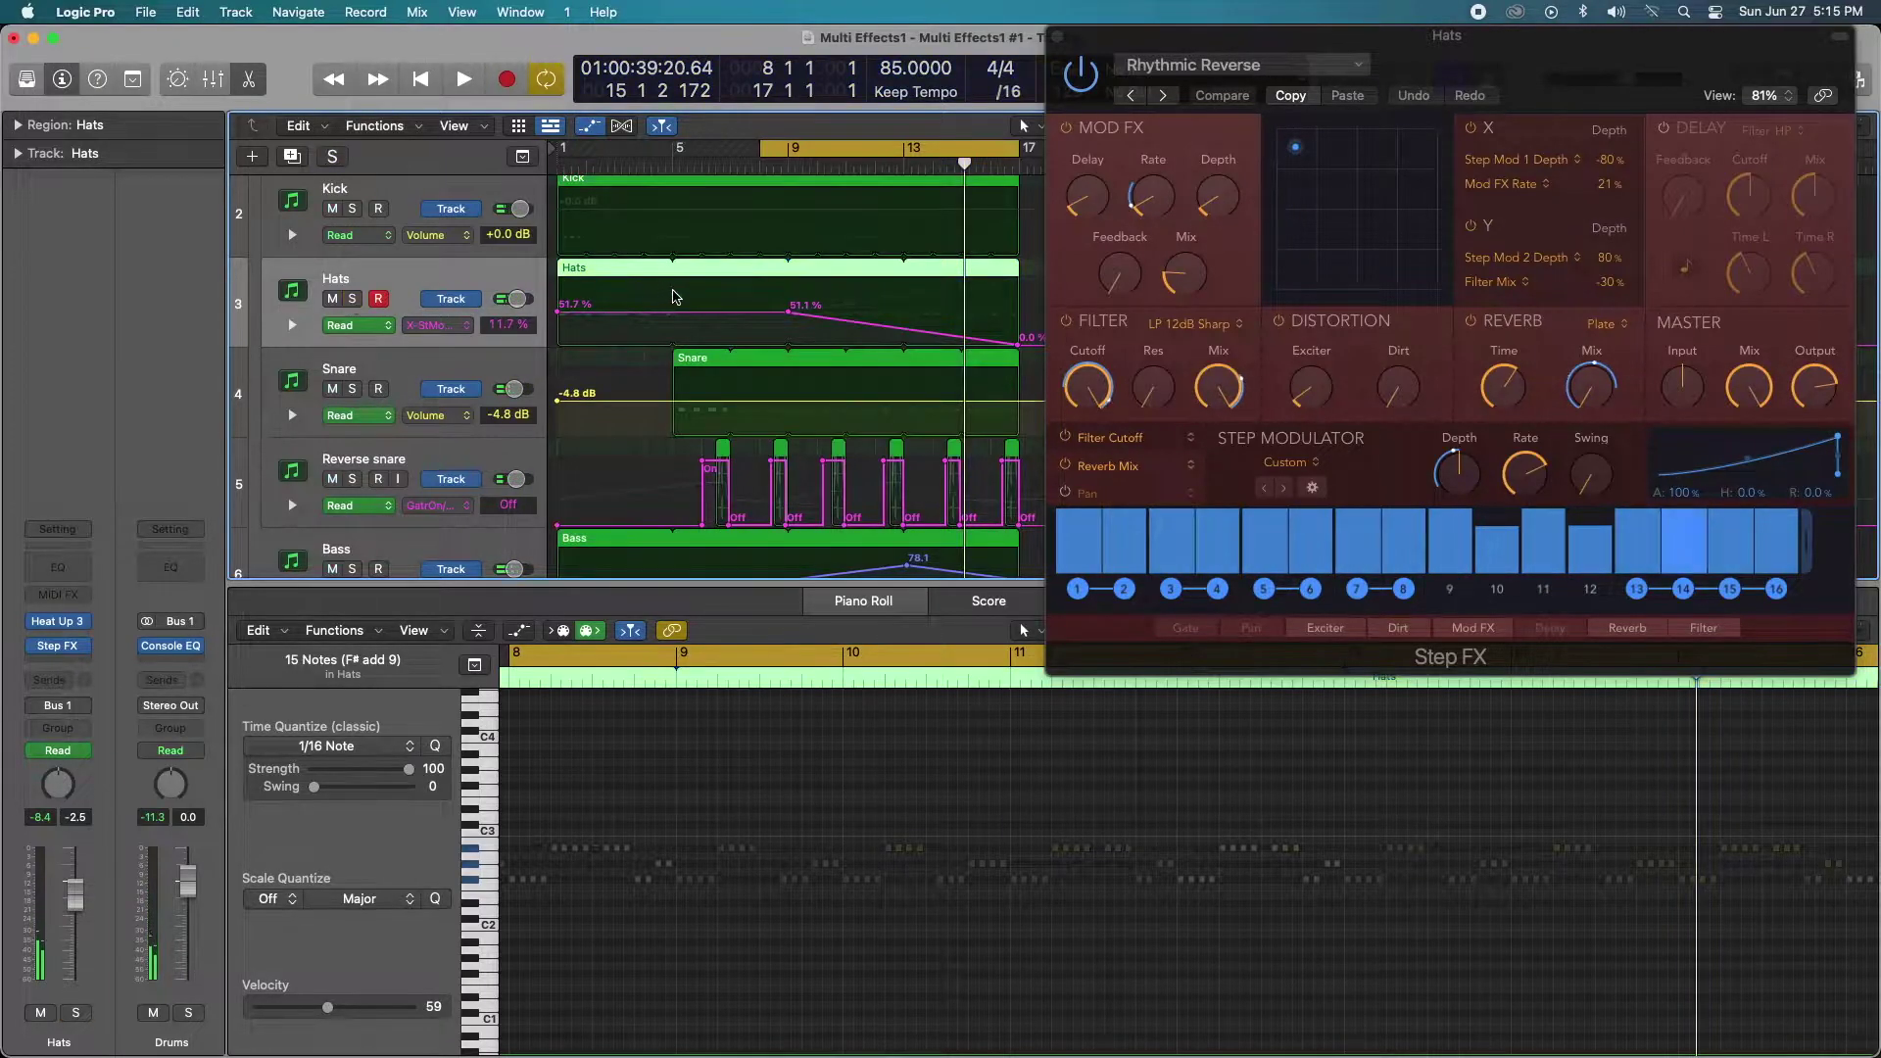
During playback, raise the Hats Step FX Distortion Exciter to about 35%, then stop
key(space)
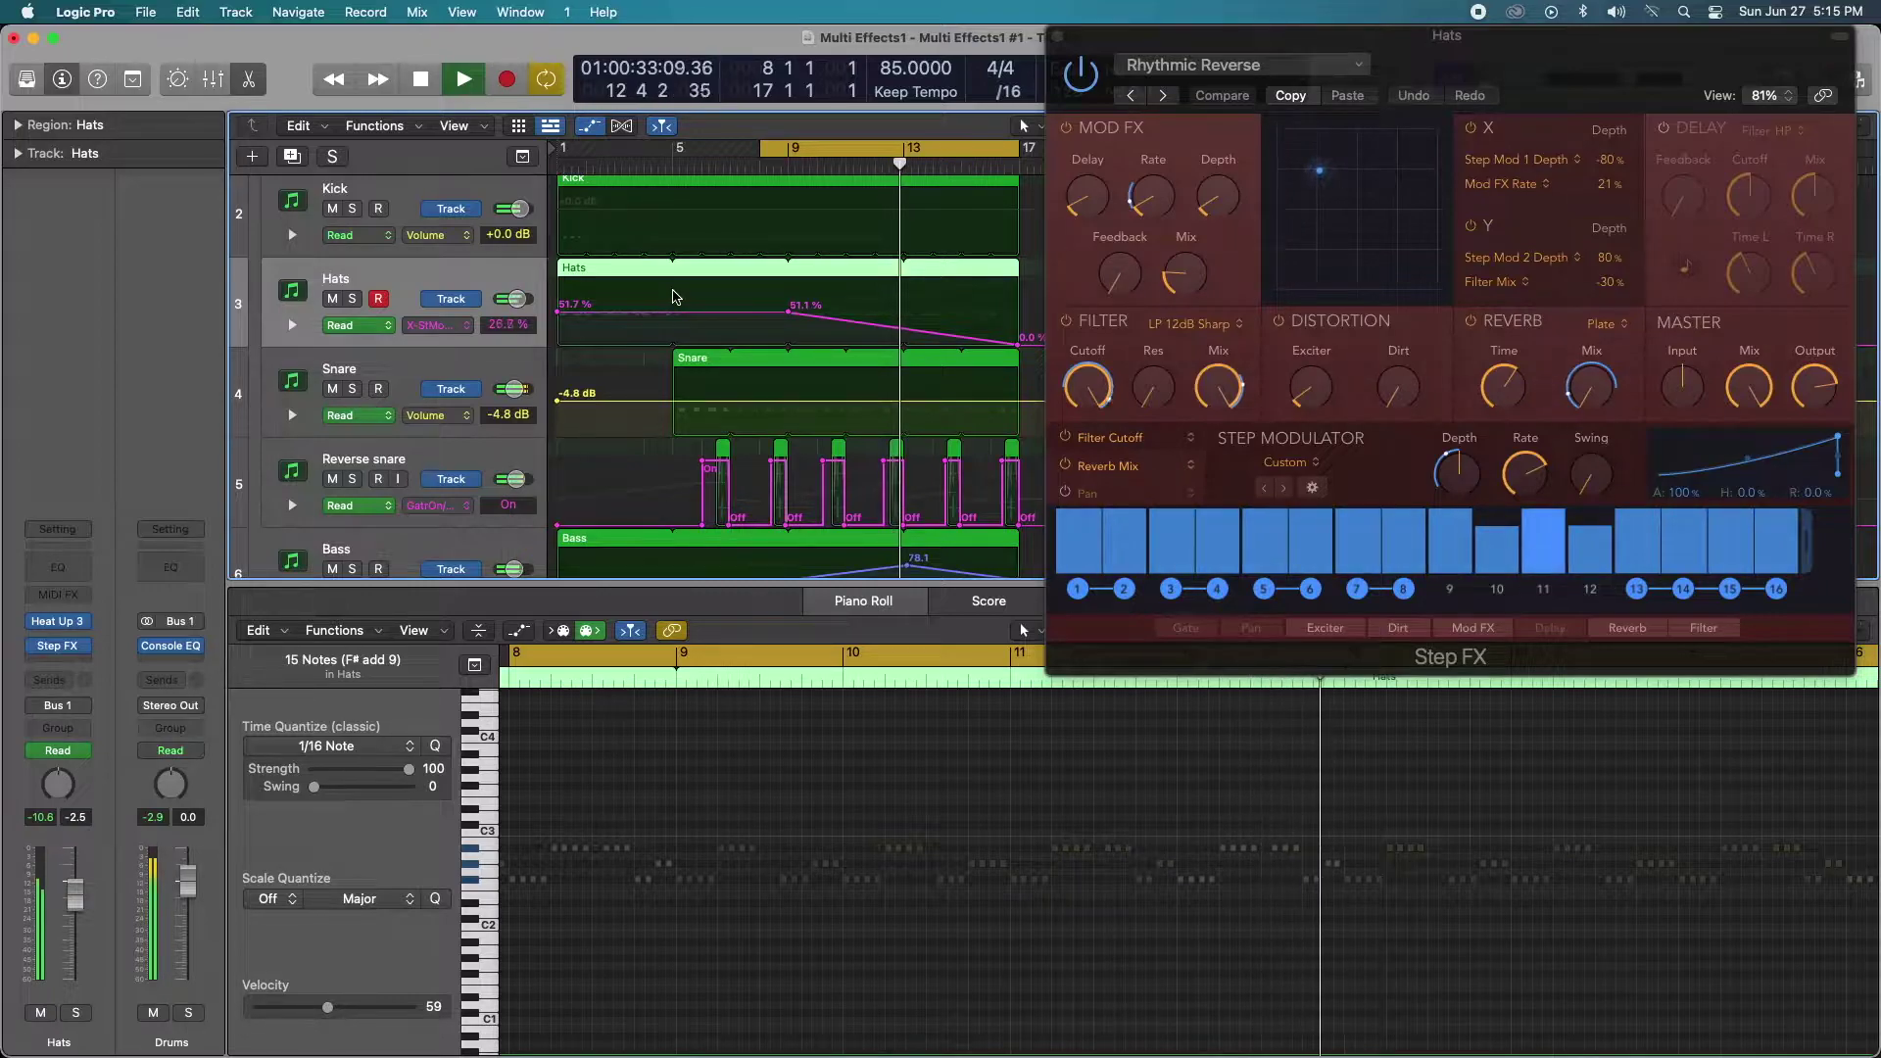
click(1313, 382)
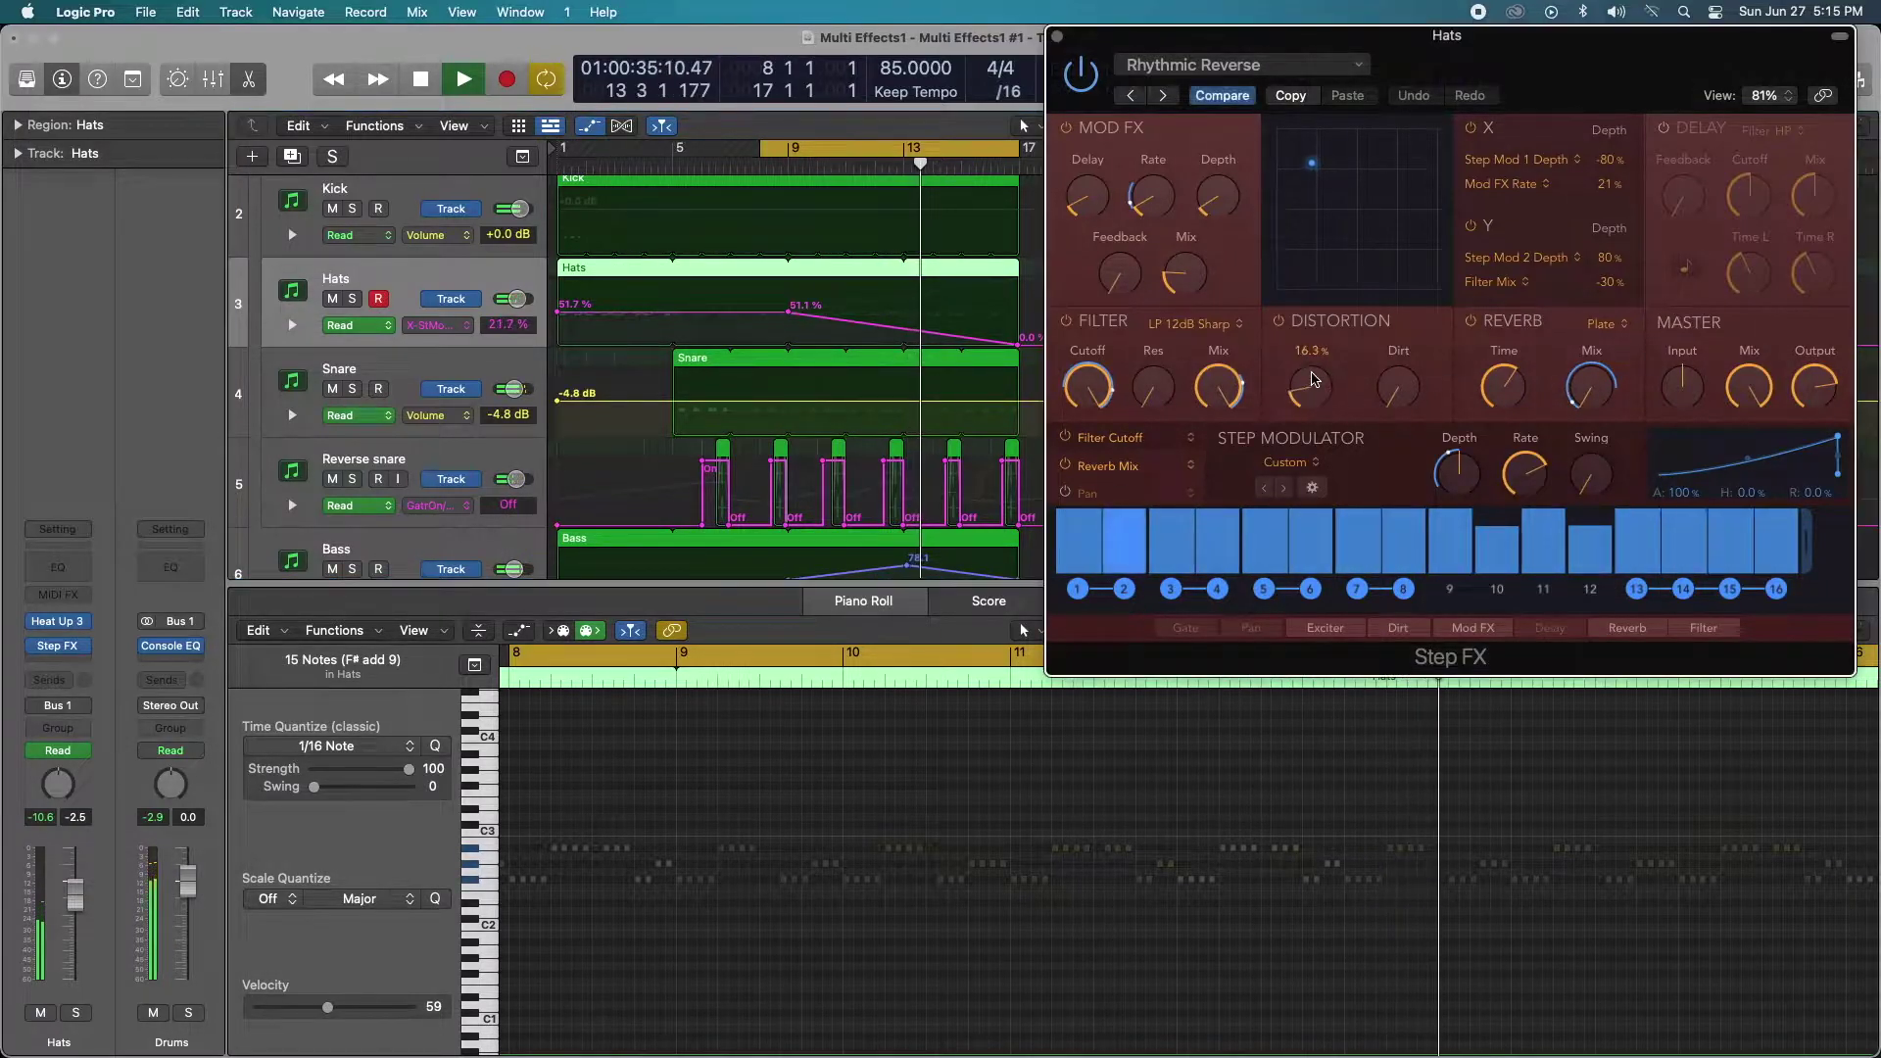
mouse_move(1313, 380)
mouse_down()
mouse_move(1294, 325)
mouse_move(1296, 388)
mouse_move(1323, 400)
mouse_up()
key(space)
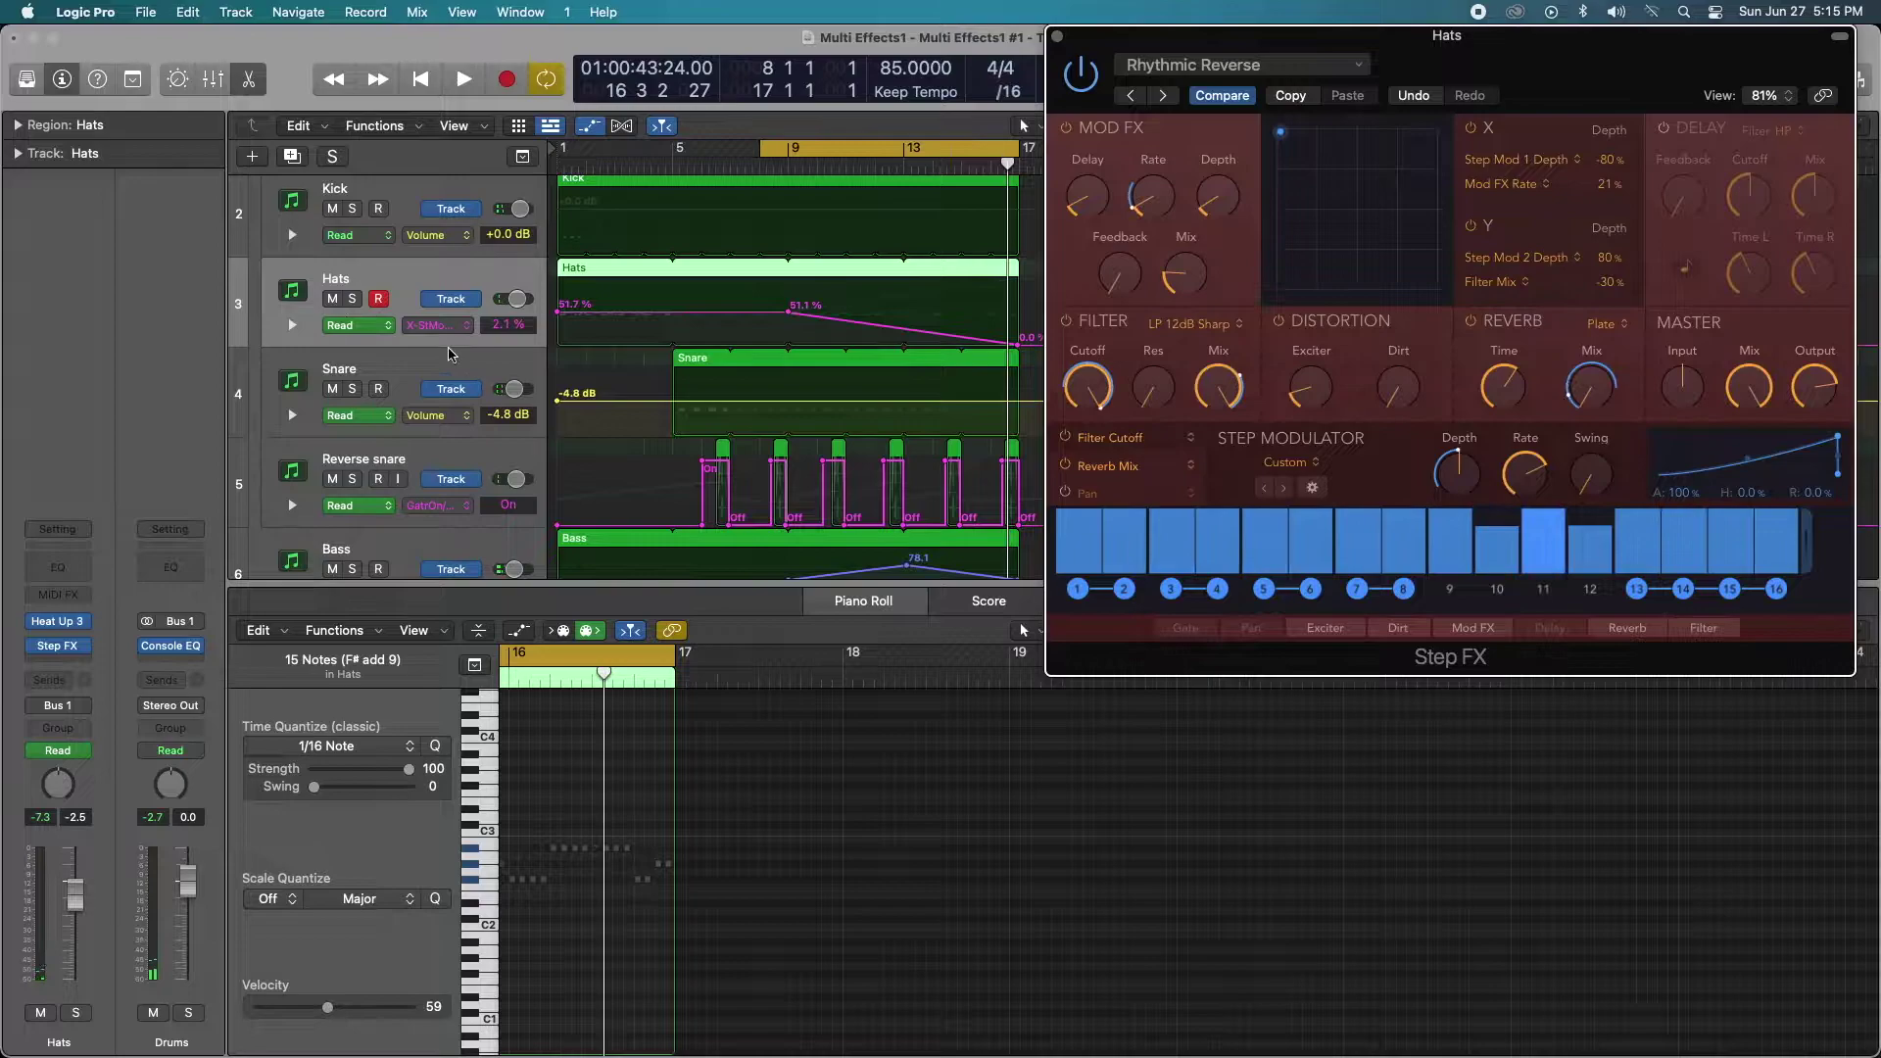
Close the Hats Step FX and open Synth arp's Deep Space Step FX on the right
key(super+w)
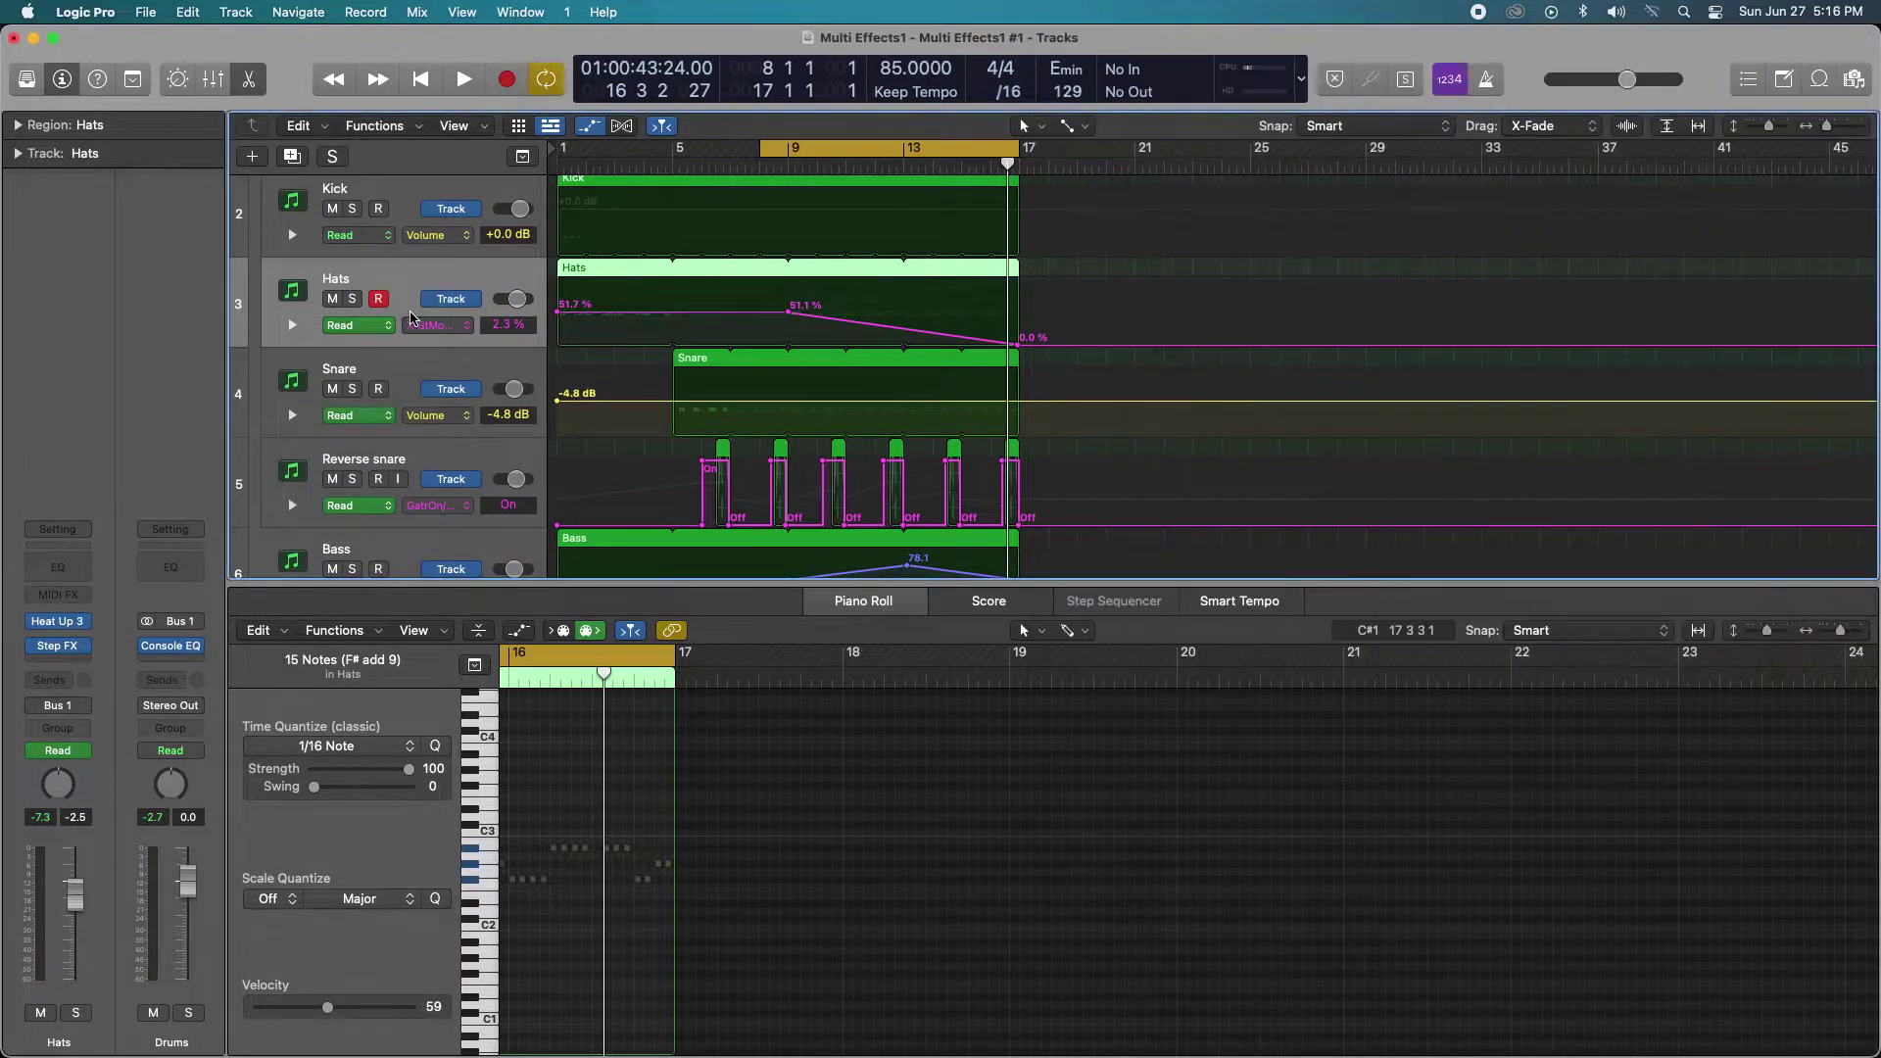
scroll(411, 319, down, 10)
click(408, 329)
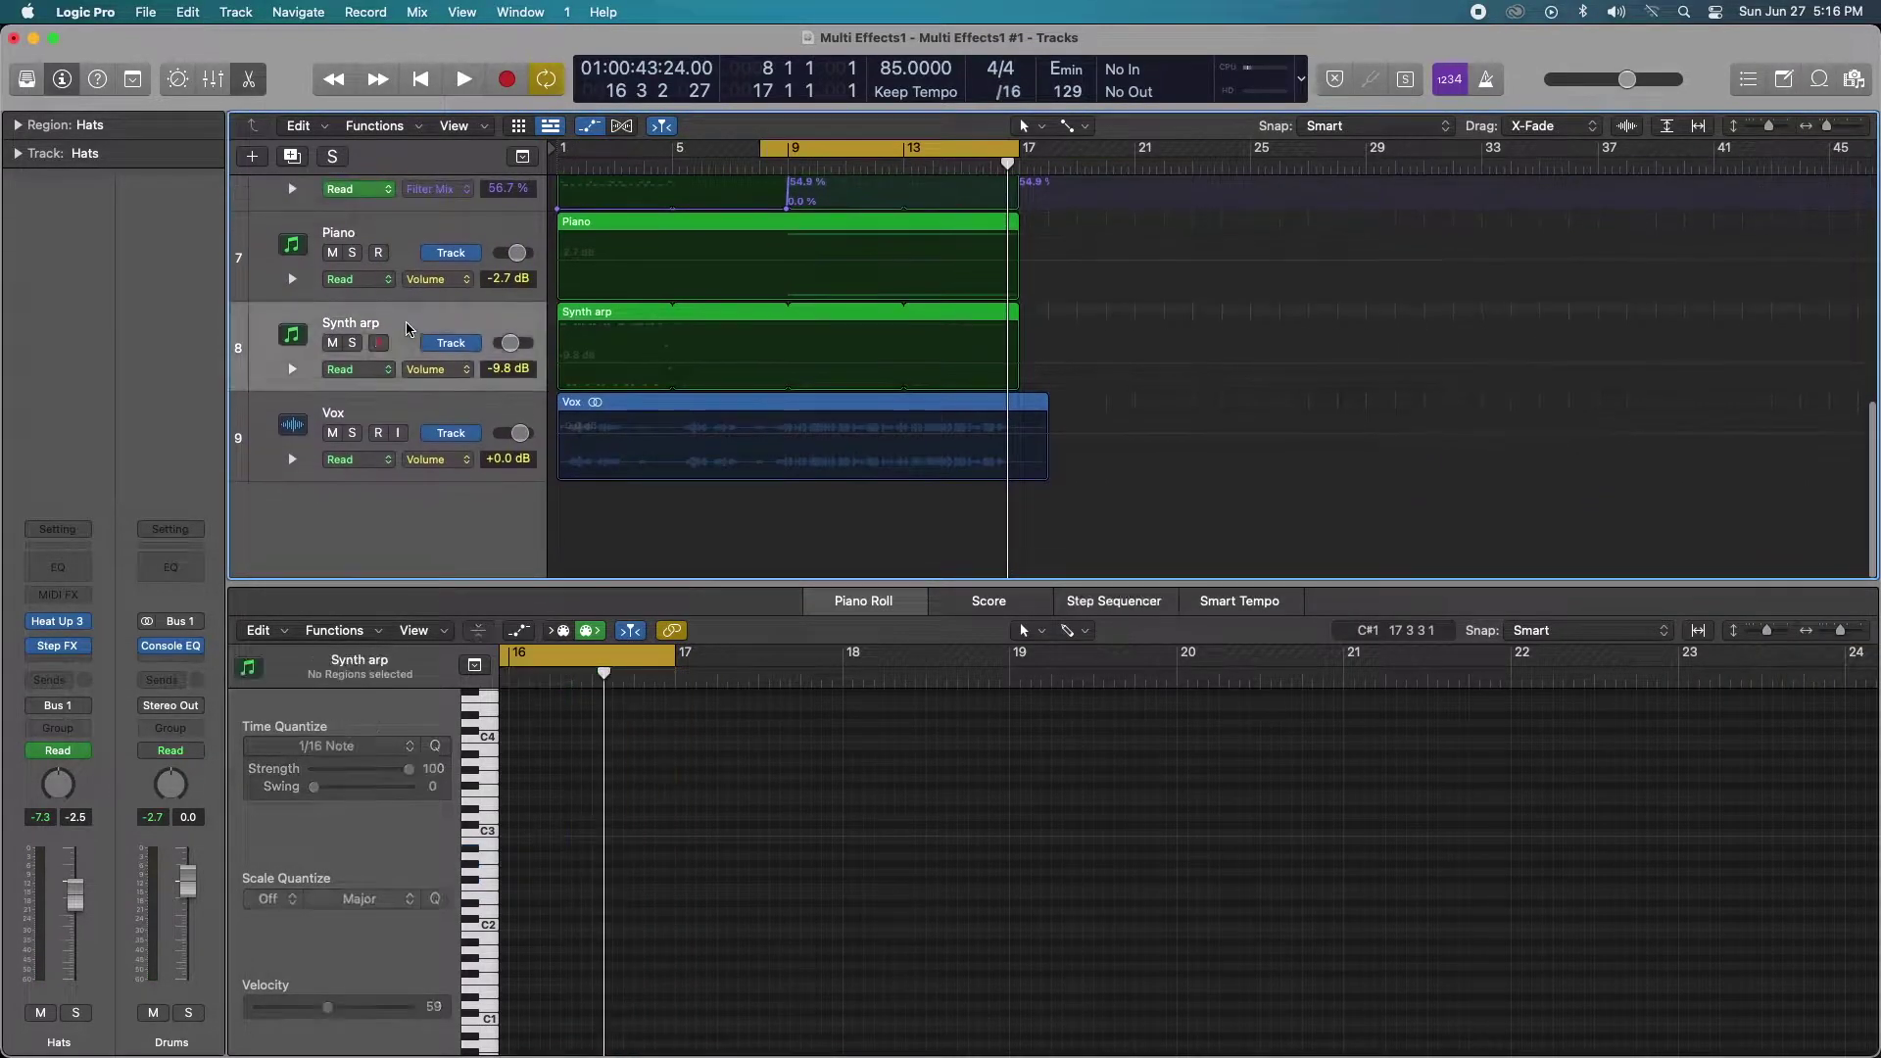
mouse_move(61, 638)
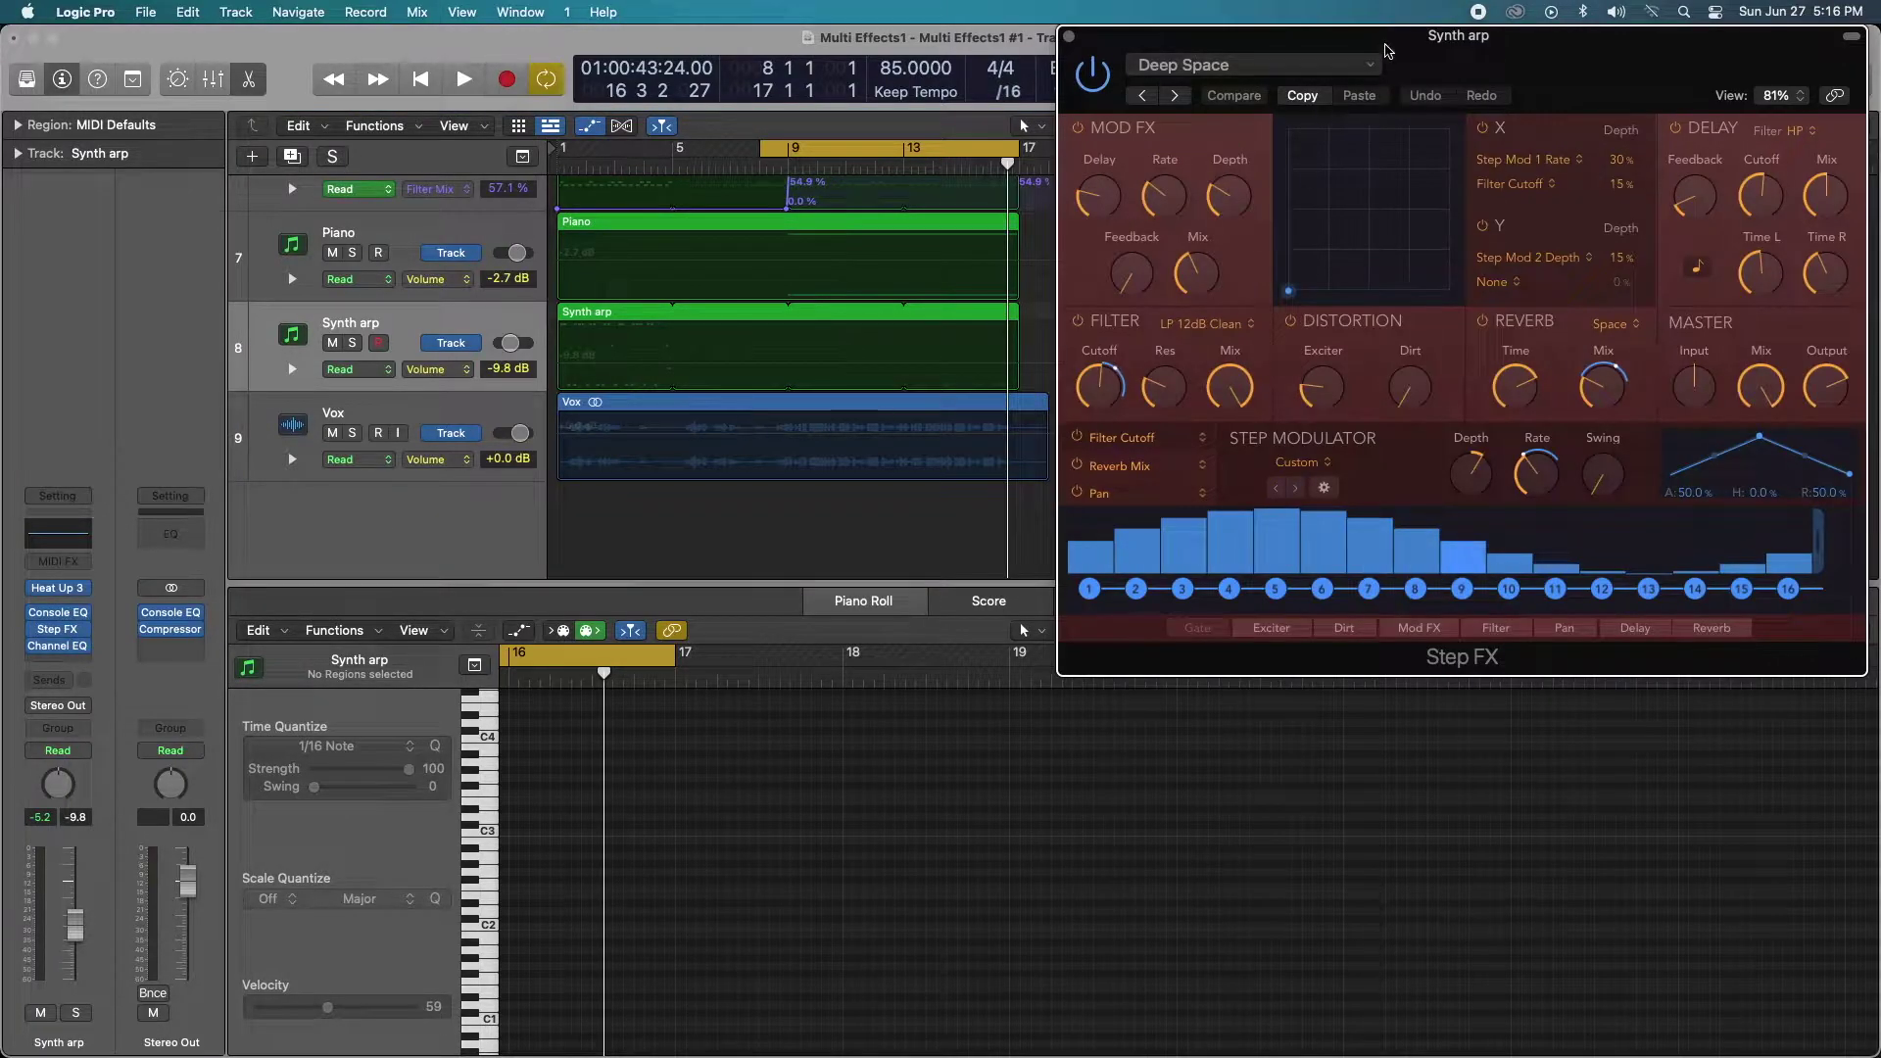
drag(1388, 32, 1453, 32)
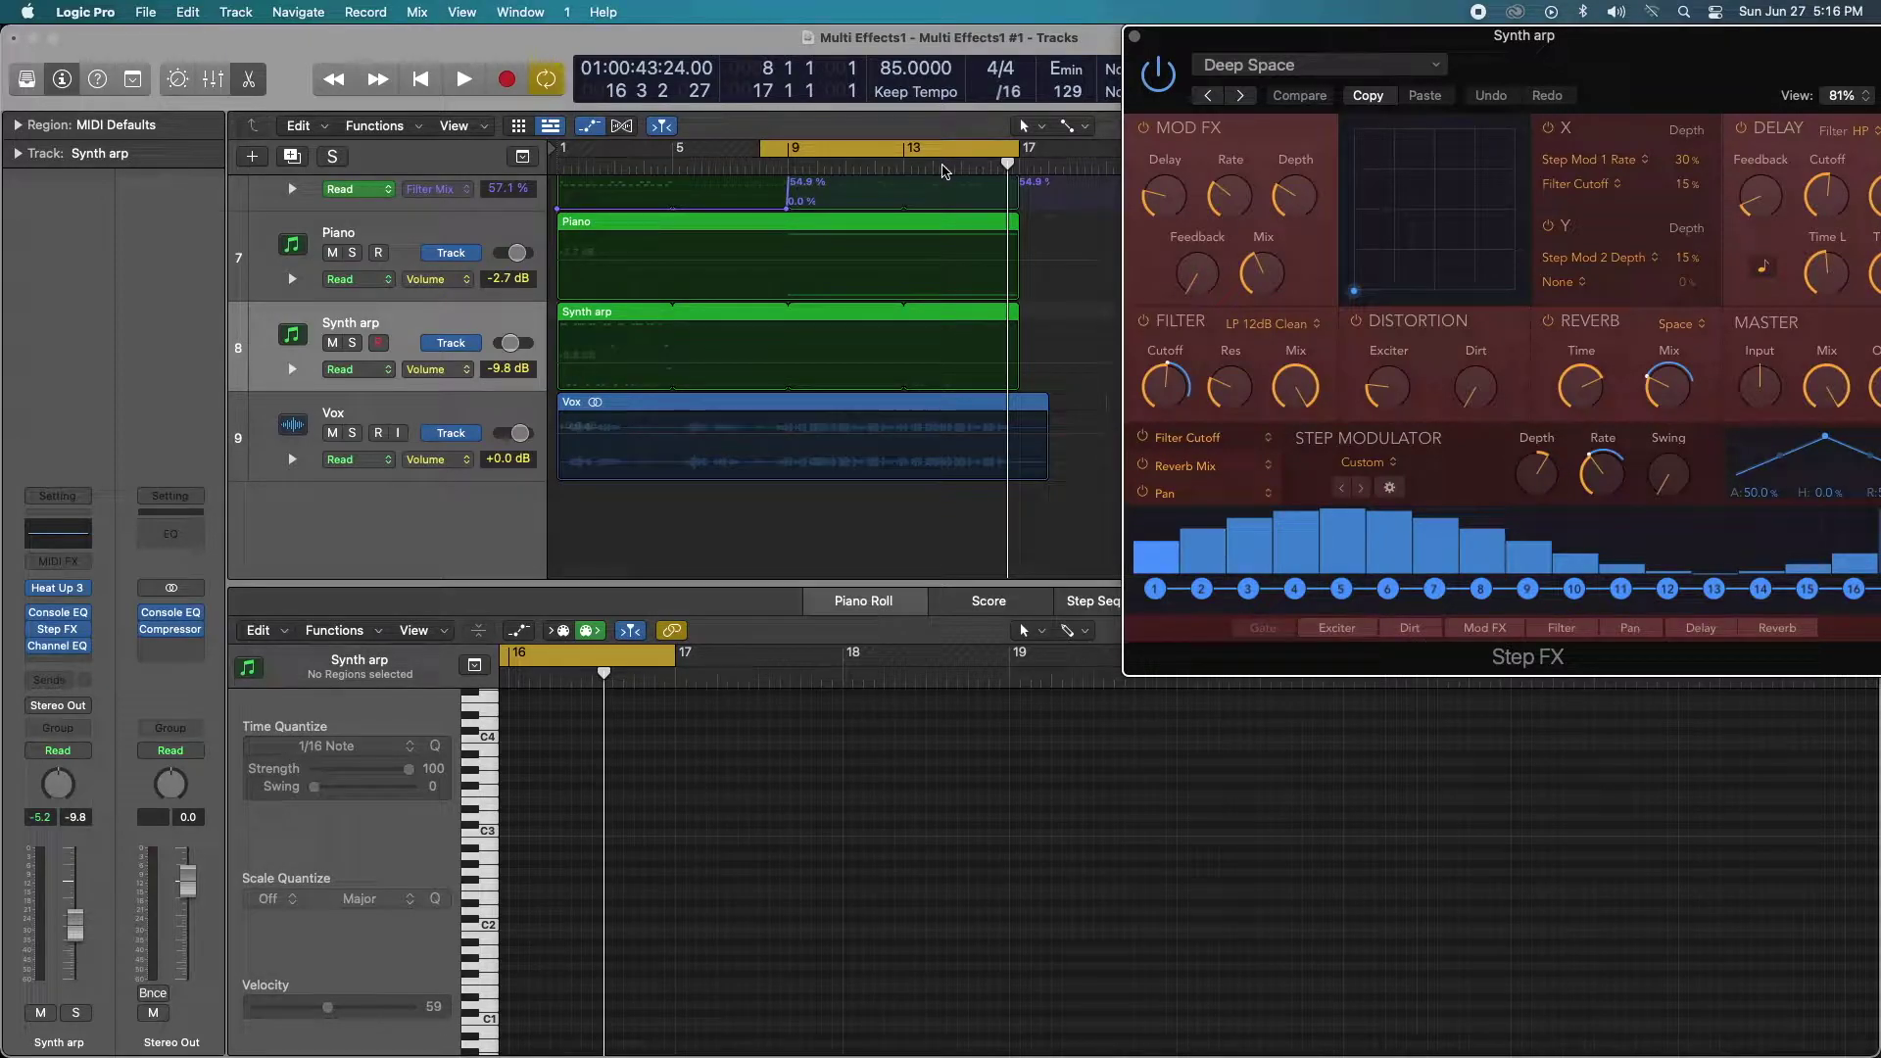
drag(1436, 36, 1371, 36)
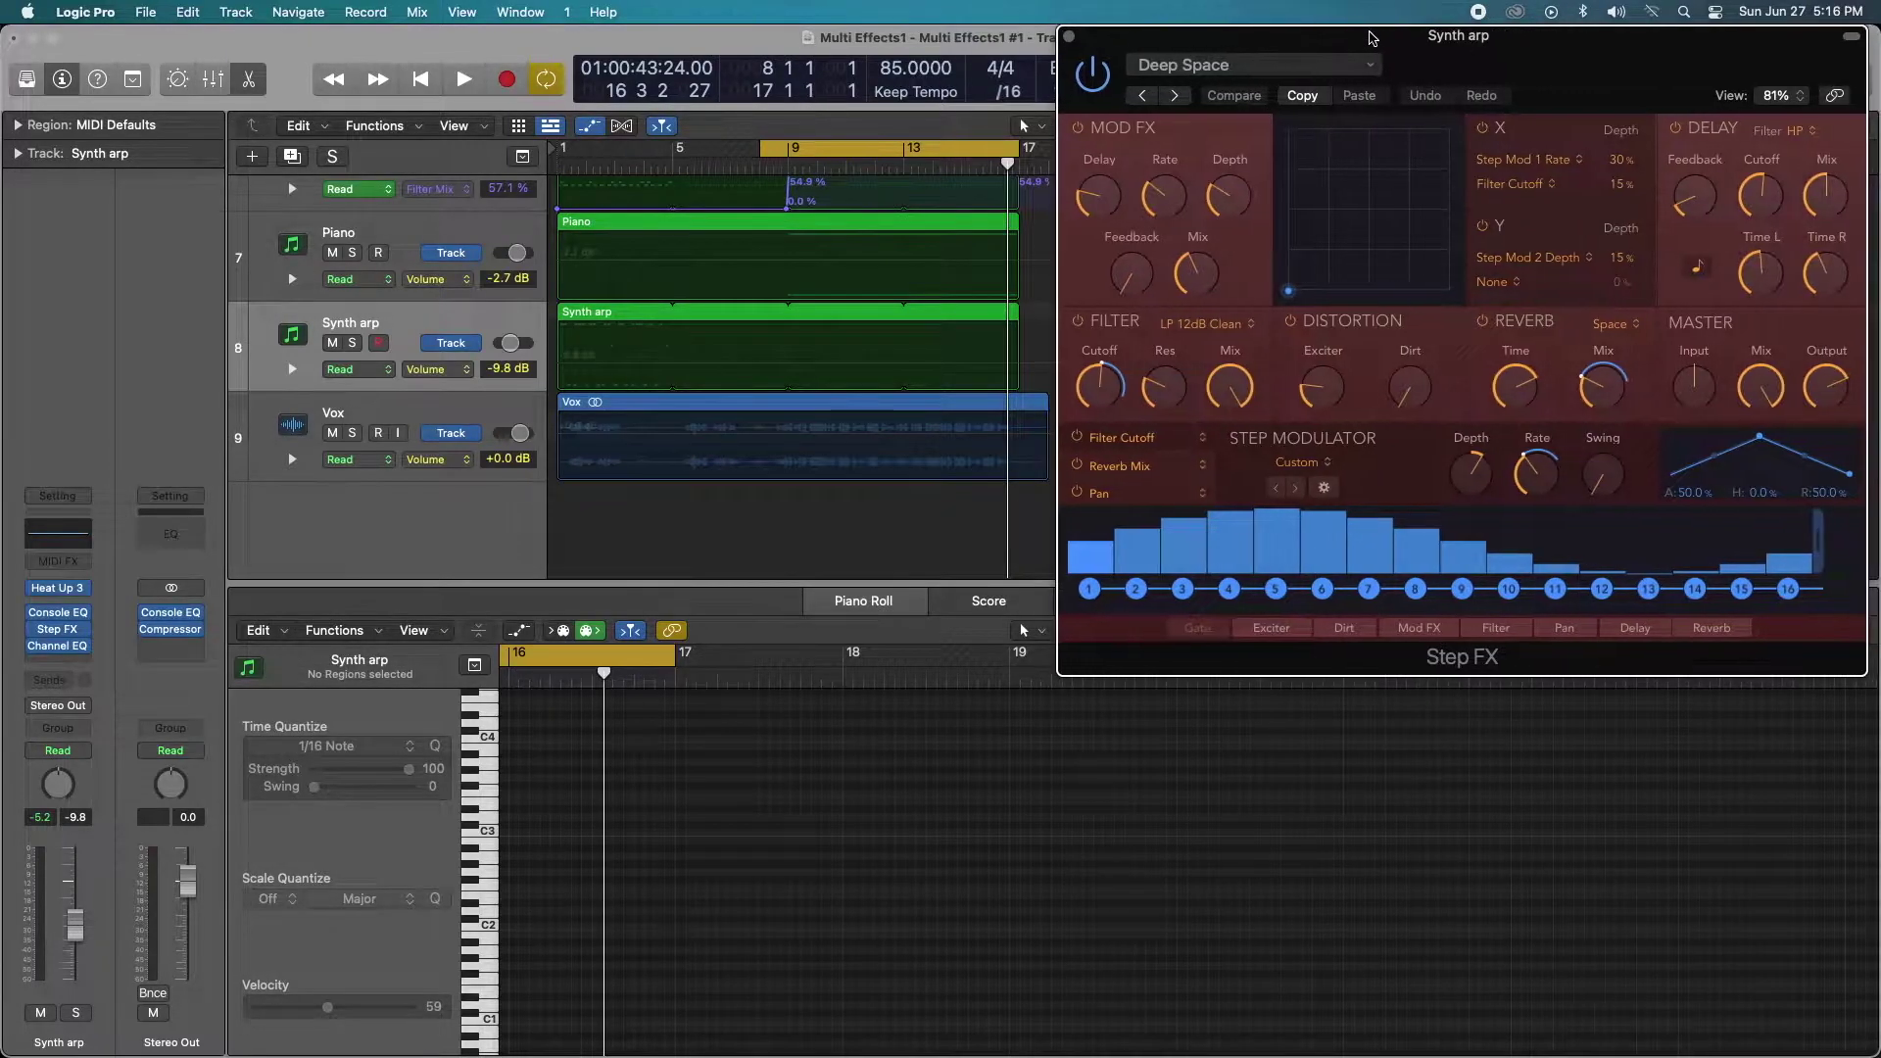
mouse_move(1172, 399)
Audition the soloed Synth arp with its Step FX, then unsolo it and stop playback
click(355, 343)
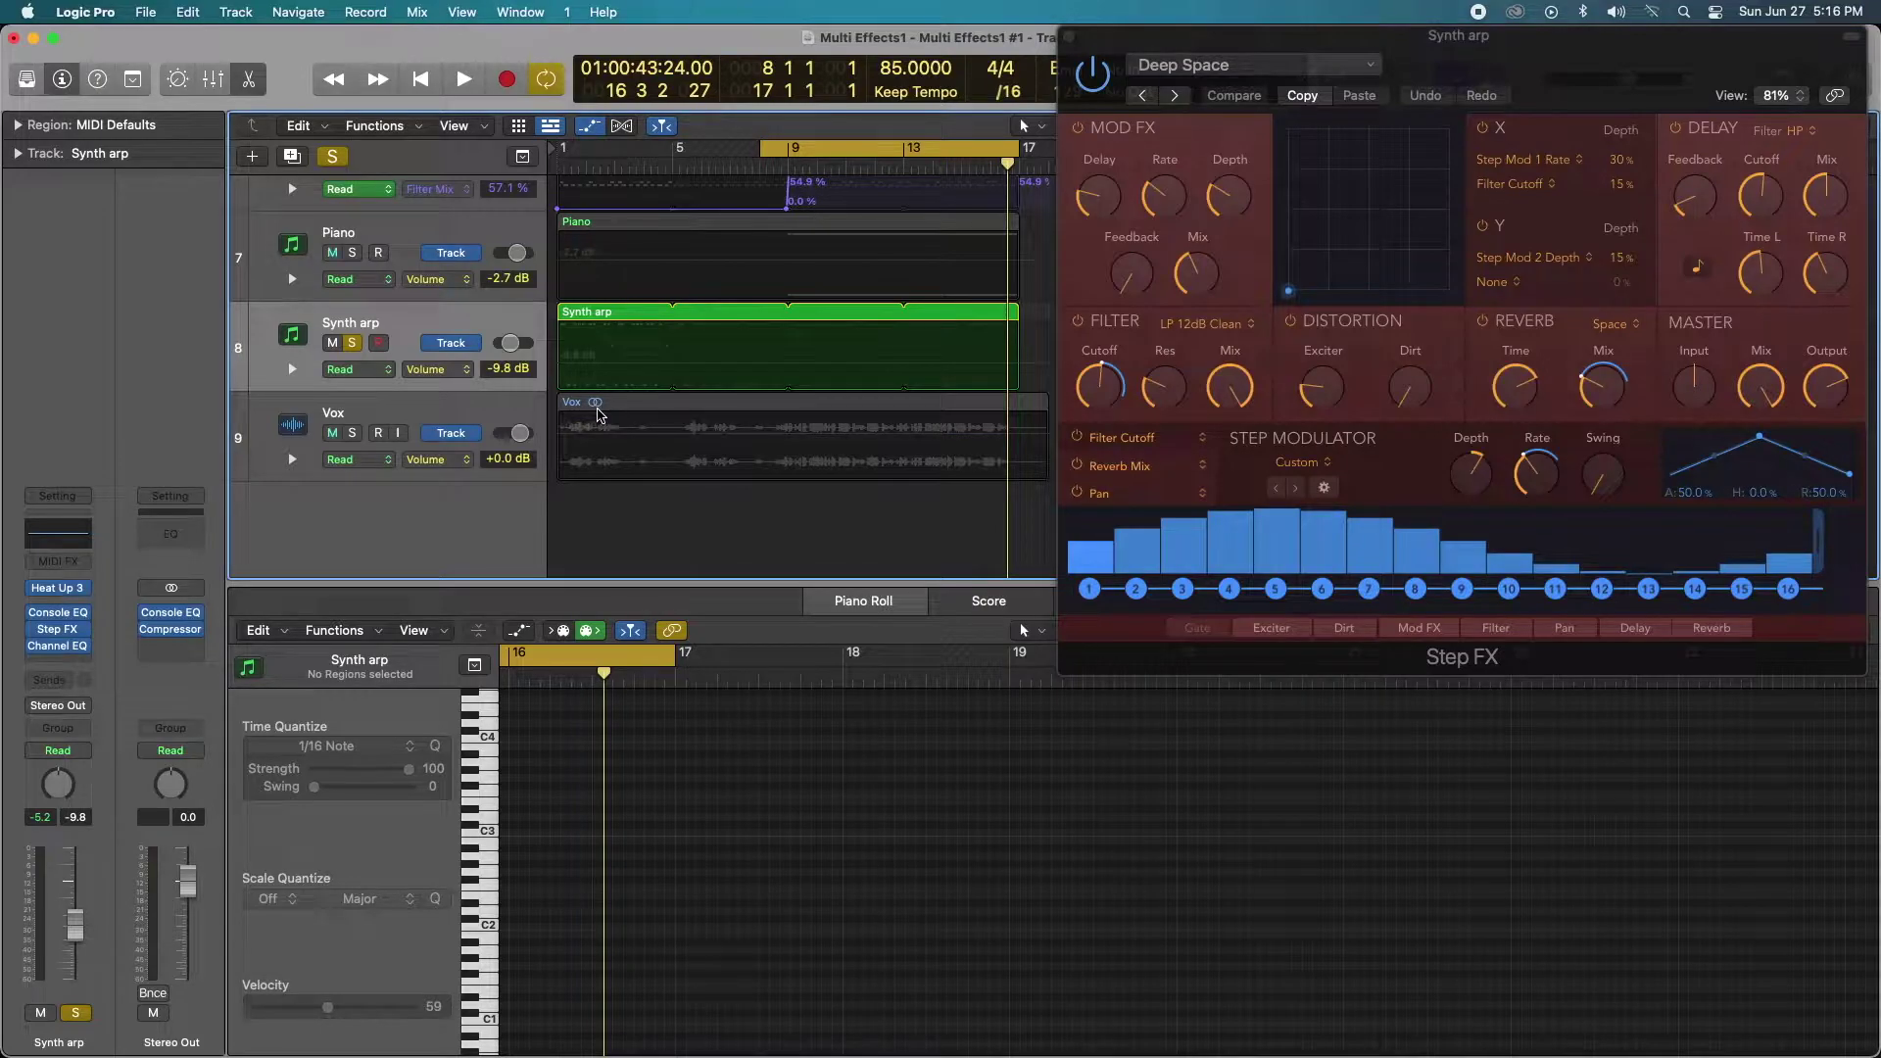
key(space)
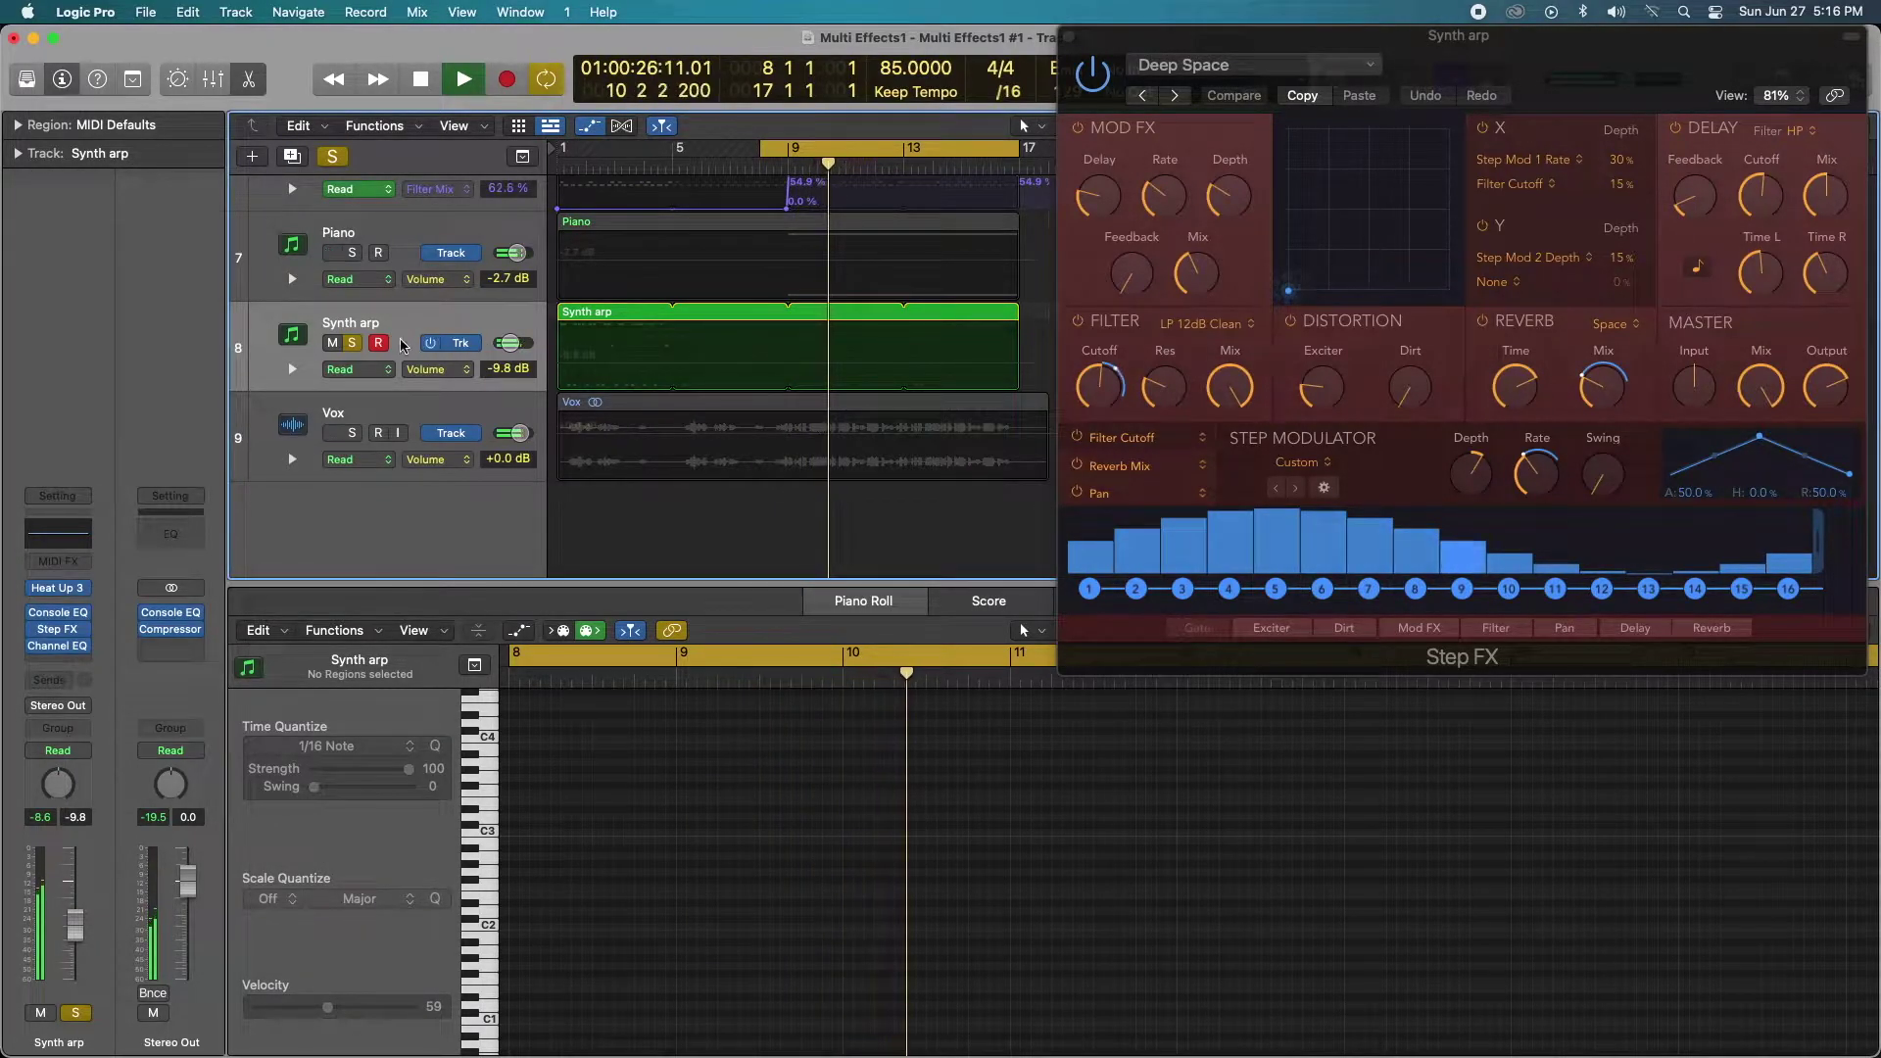
click(1094, 76)
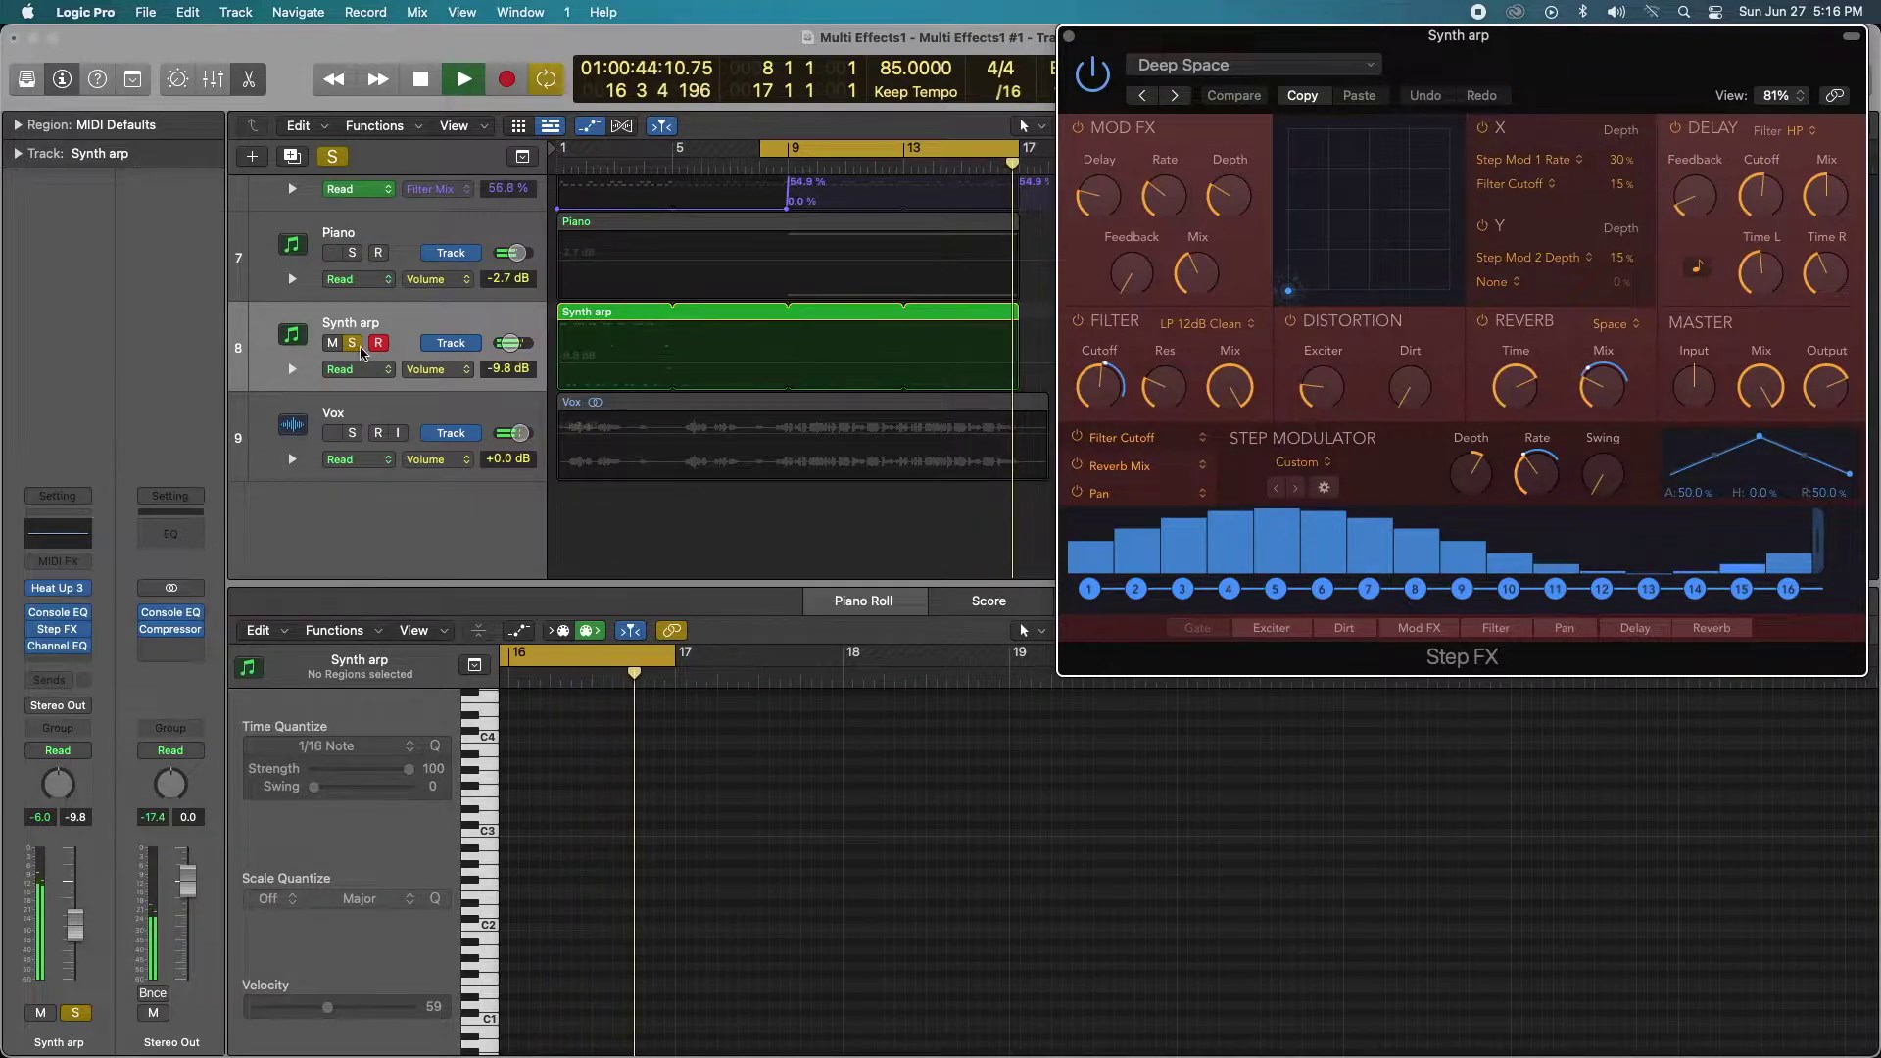
key(s)
click(652, 305)
key(space)
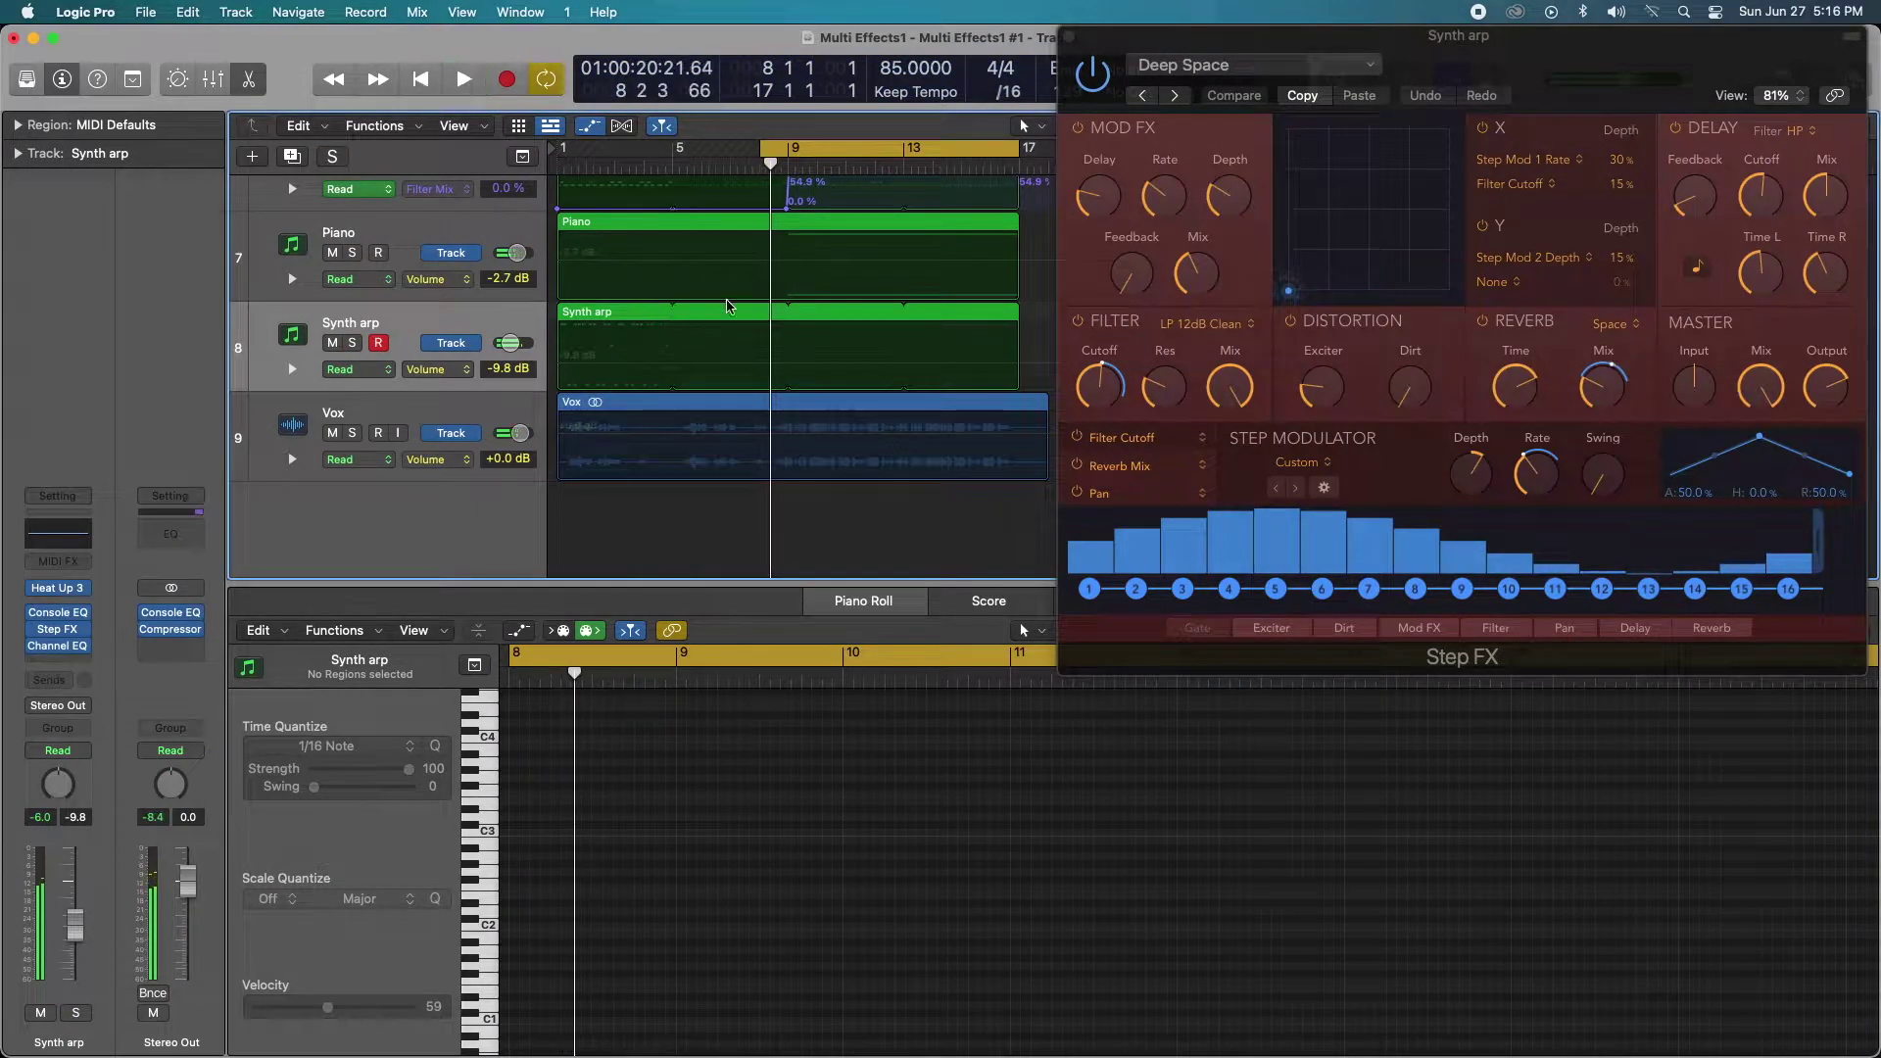
Select the Bass track and close the Synth arp Step FX window
scroll(730, 292, up, 4)
scroll(730, 292, up, 5)
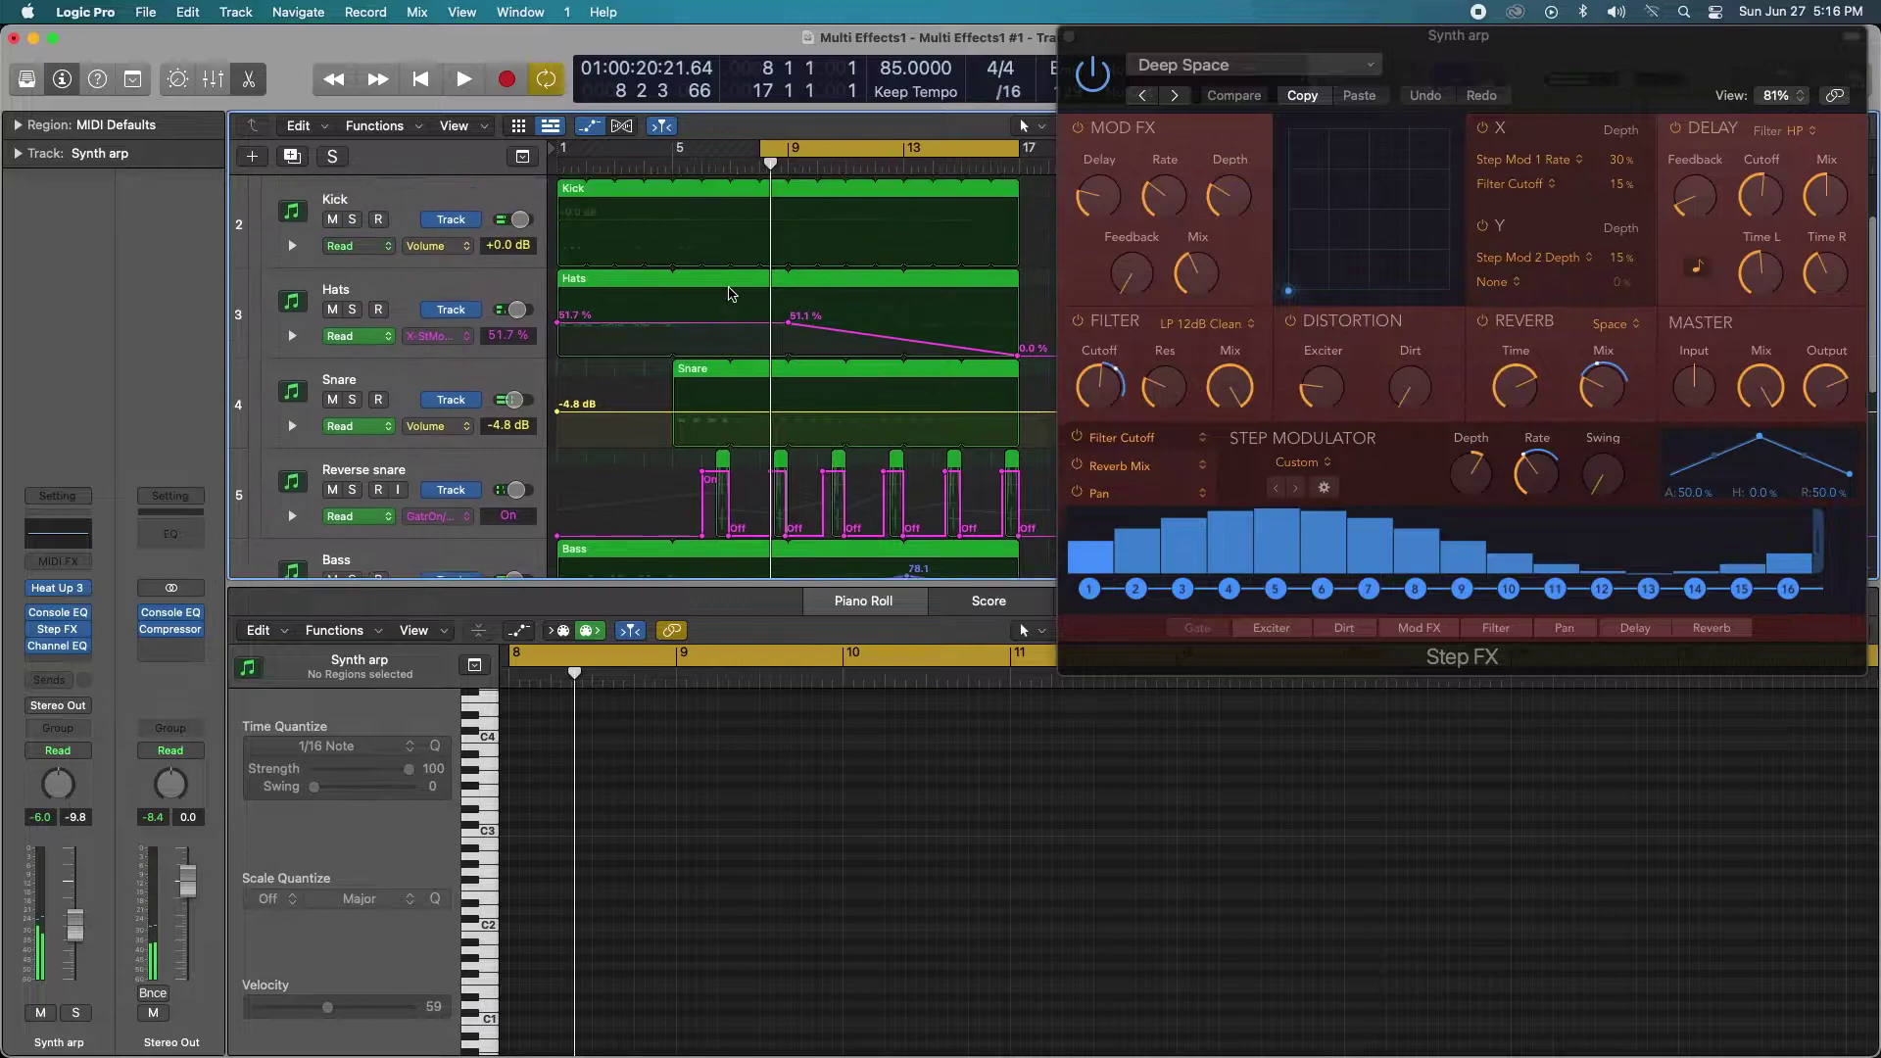
scroll(730, 292, down, 5)
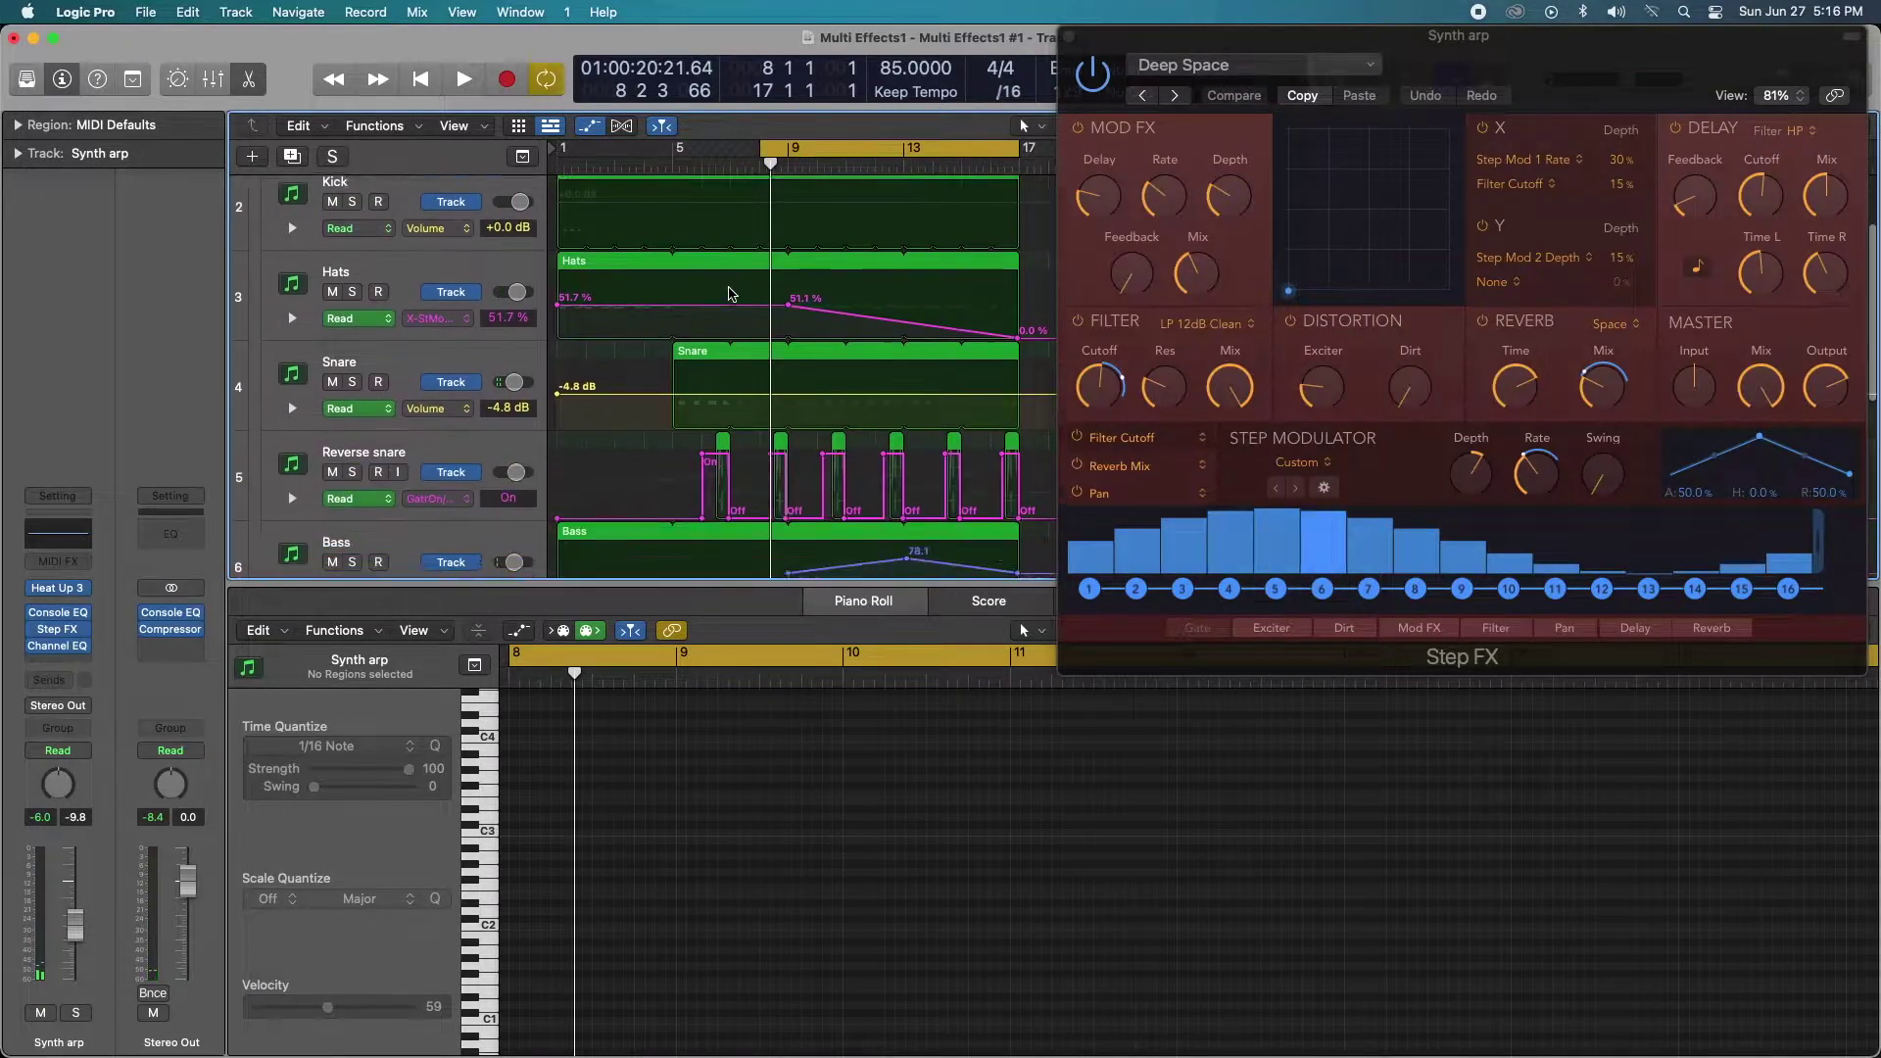
click(391, 399)
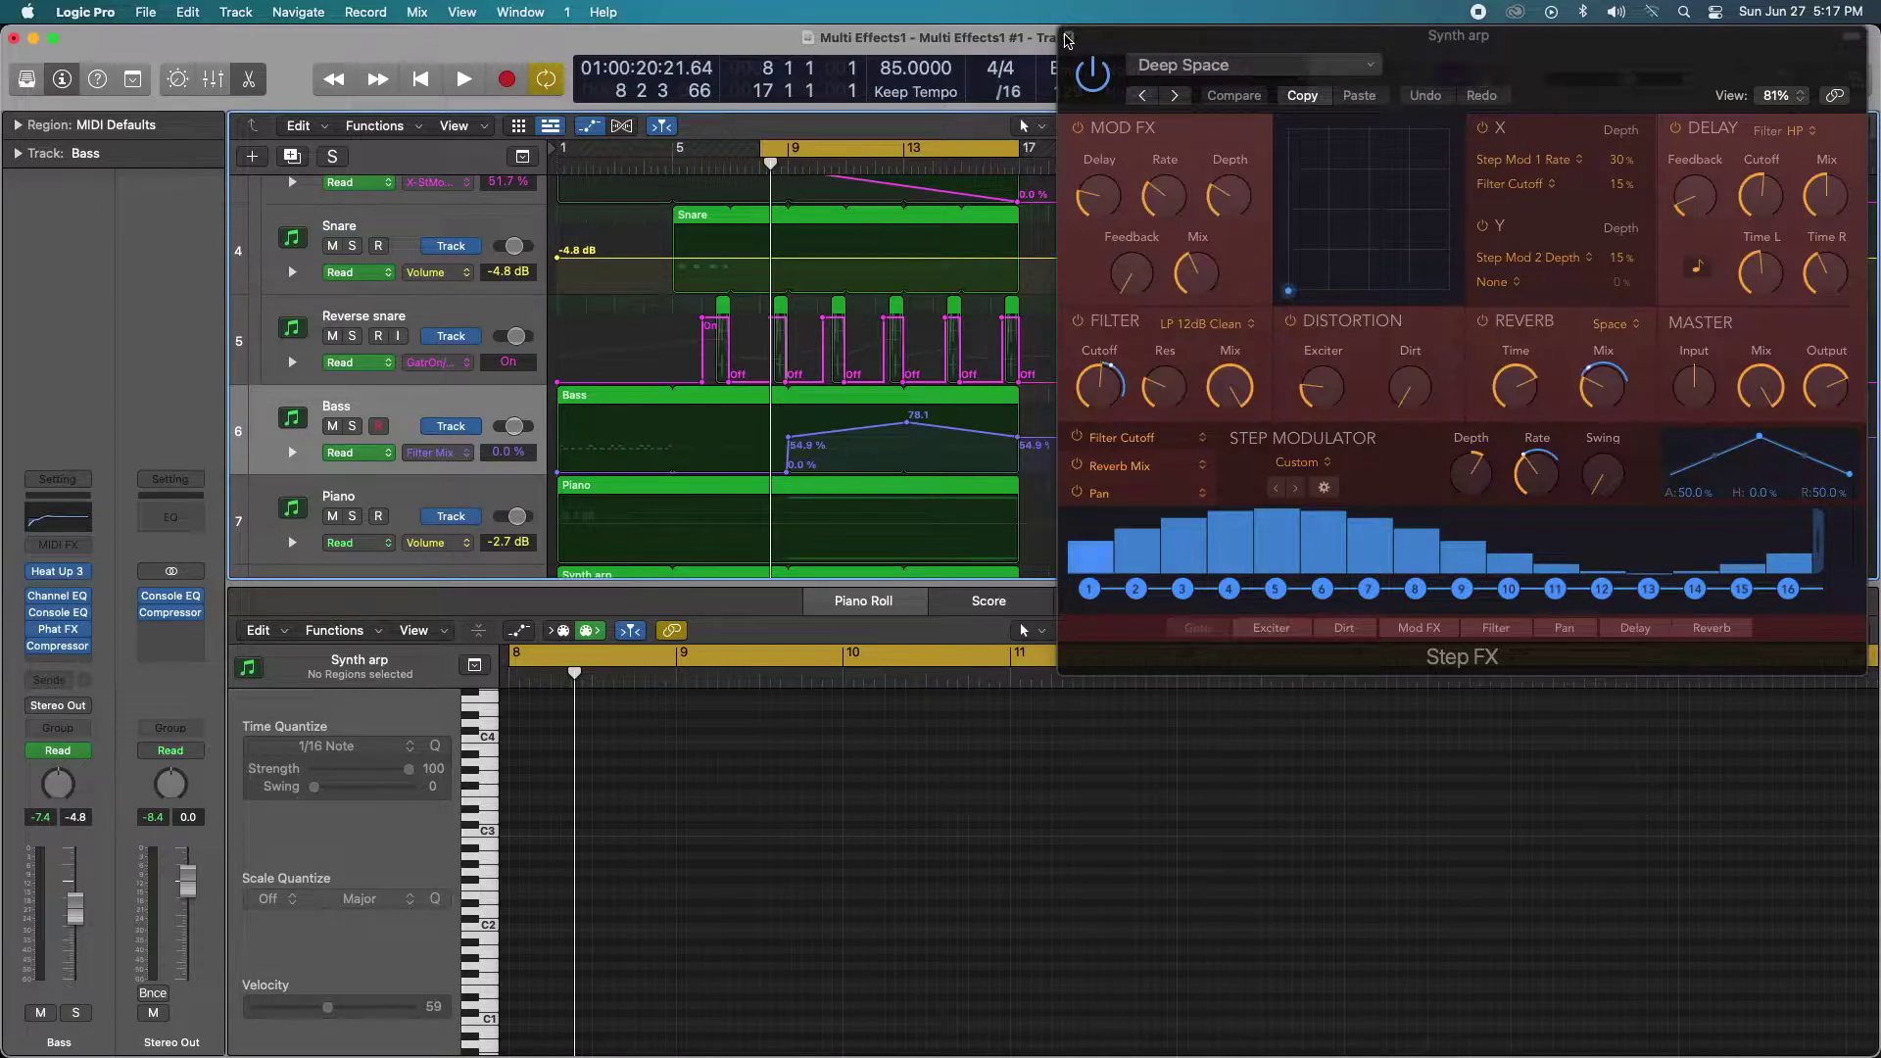
click(1068, 39)
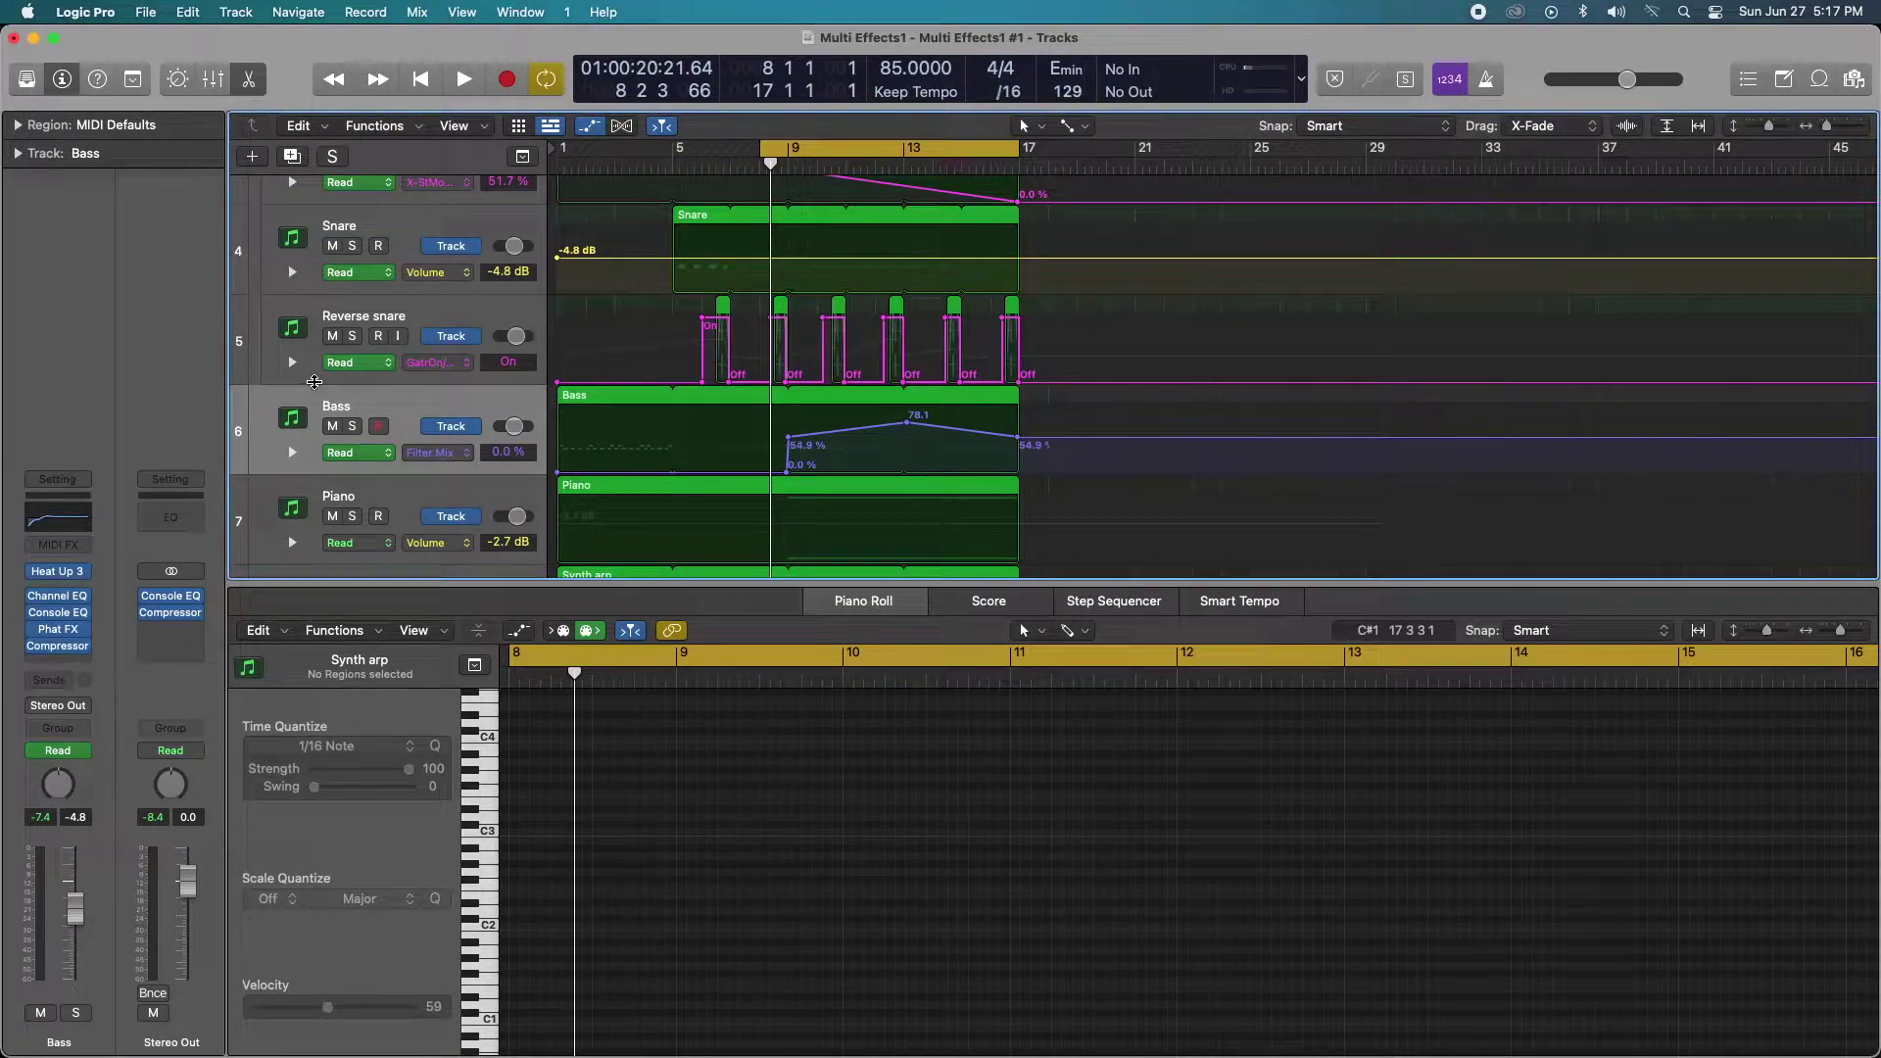
Open the Bass Phat FX, reposition its window, try moving Bit Crush earlier, and solo Bass
click(70, 634)
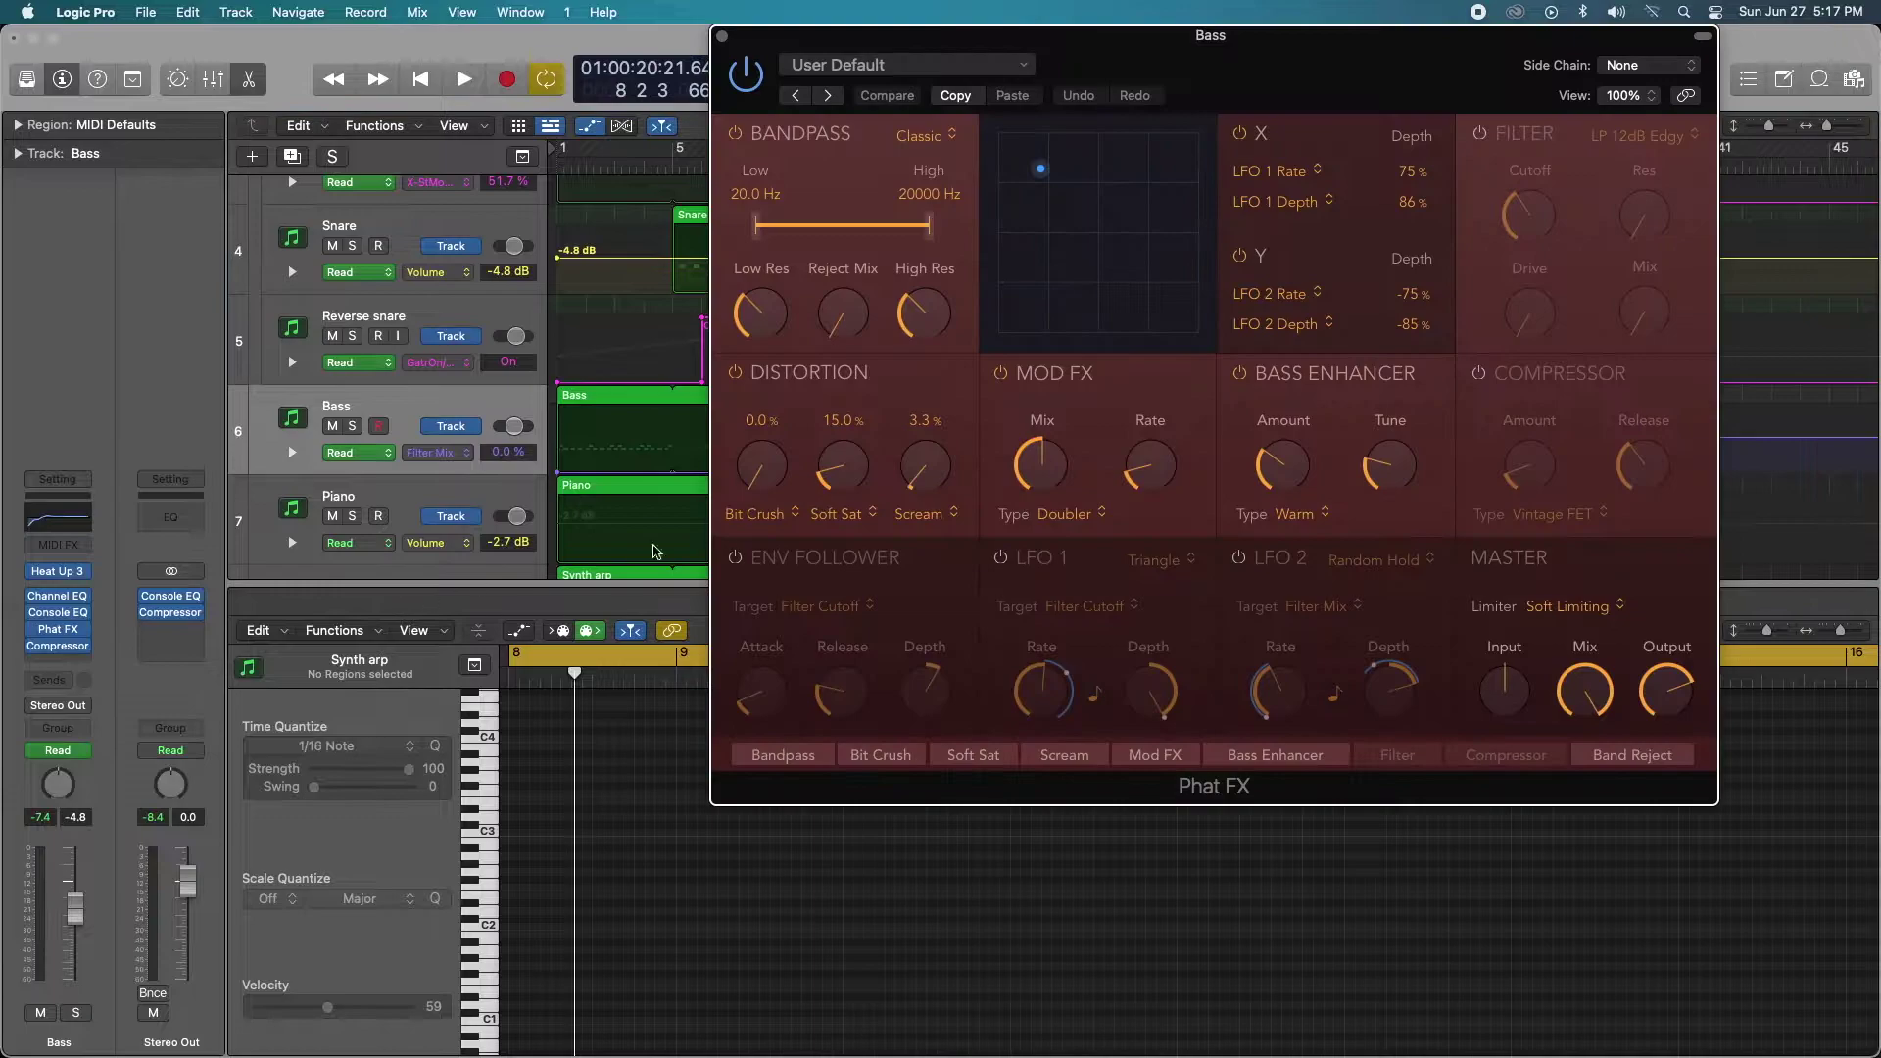
drag(1365, 43, 1505, 43)
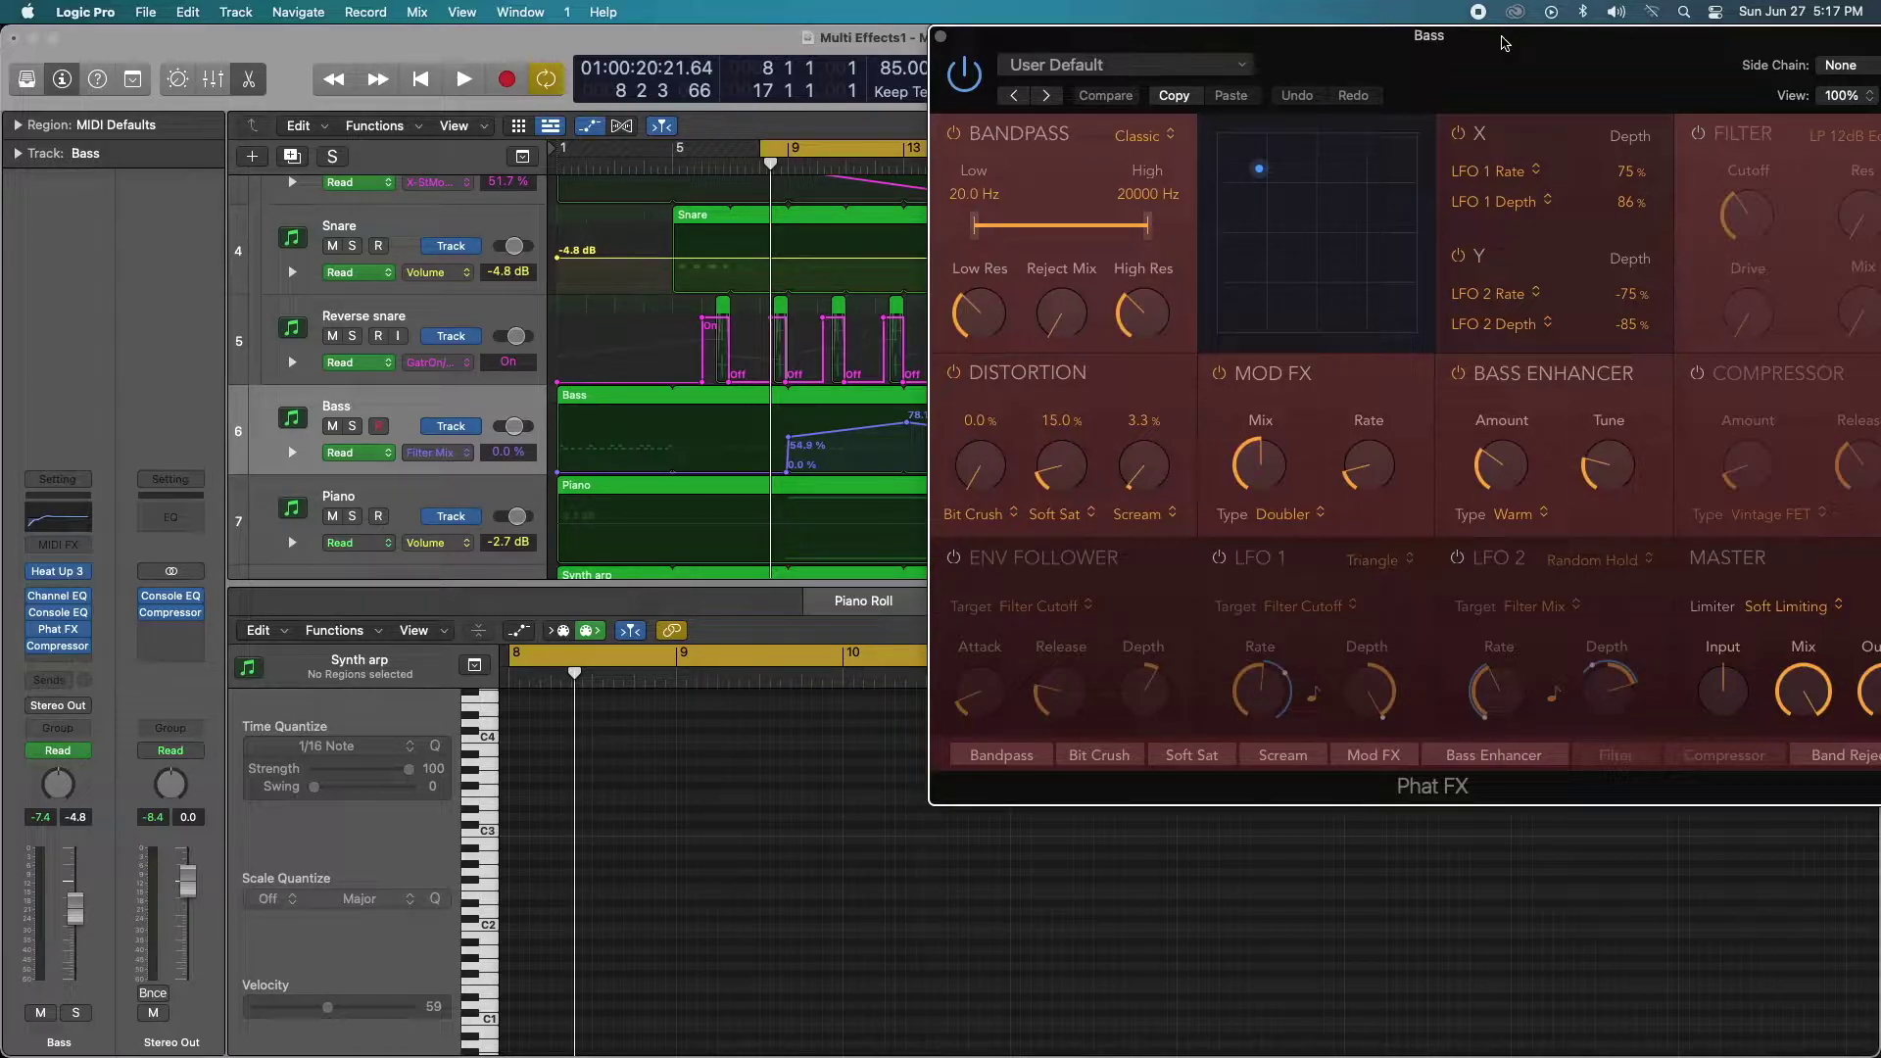
drag(1503, 44, 1357, 22)
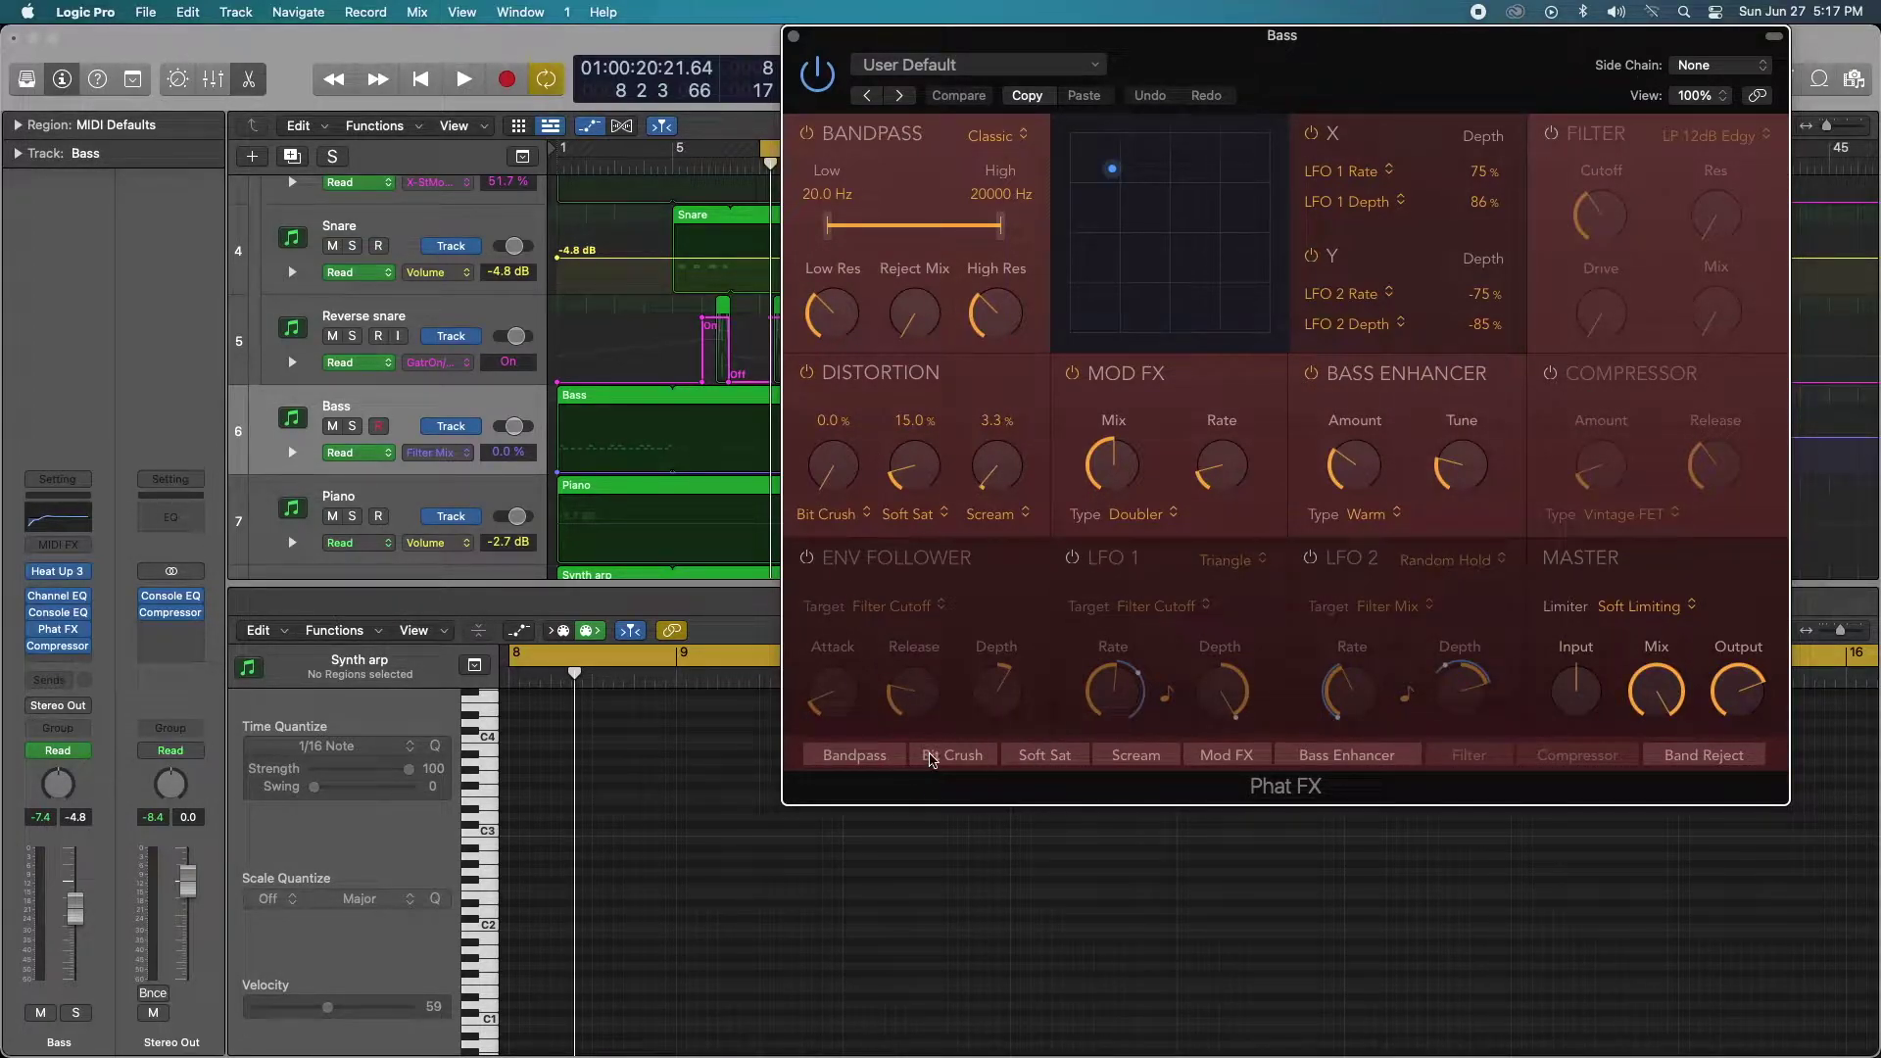
drag(963, 763, 1166, 761)
click(352, 426)
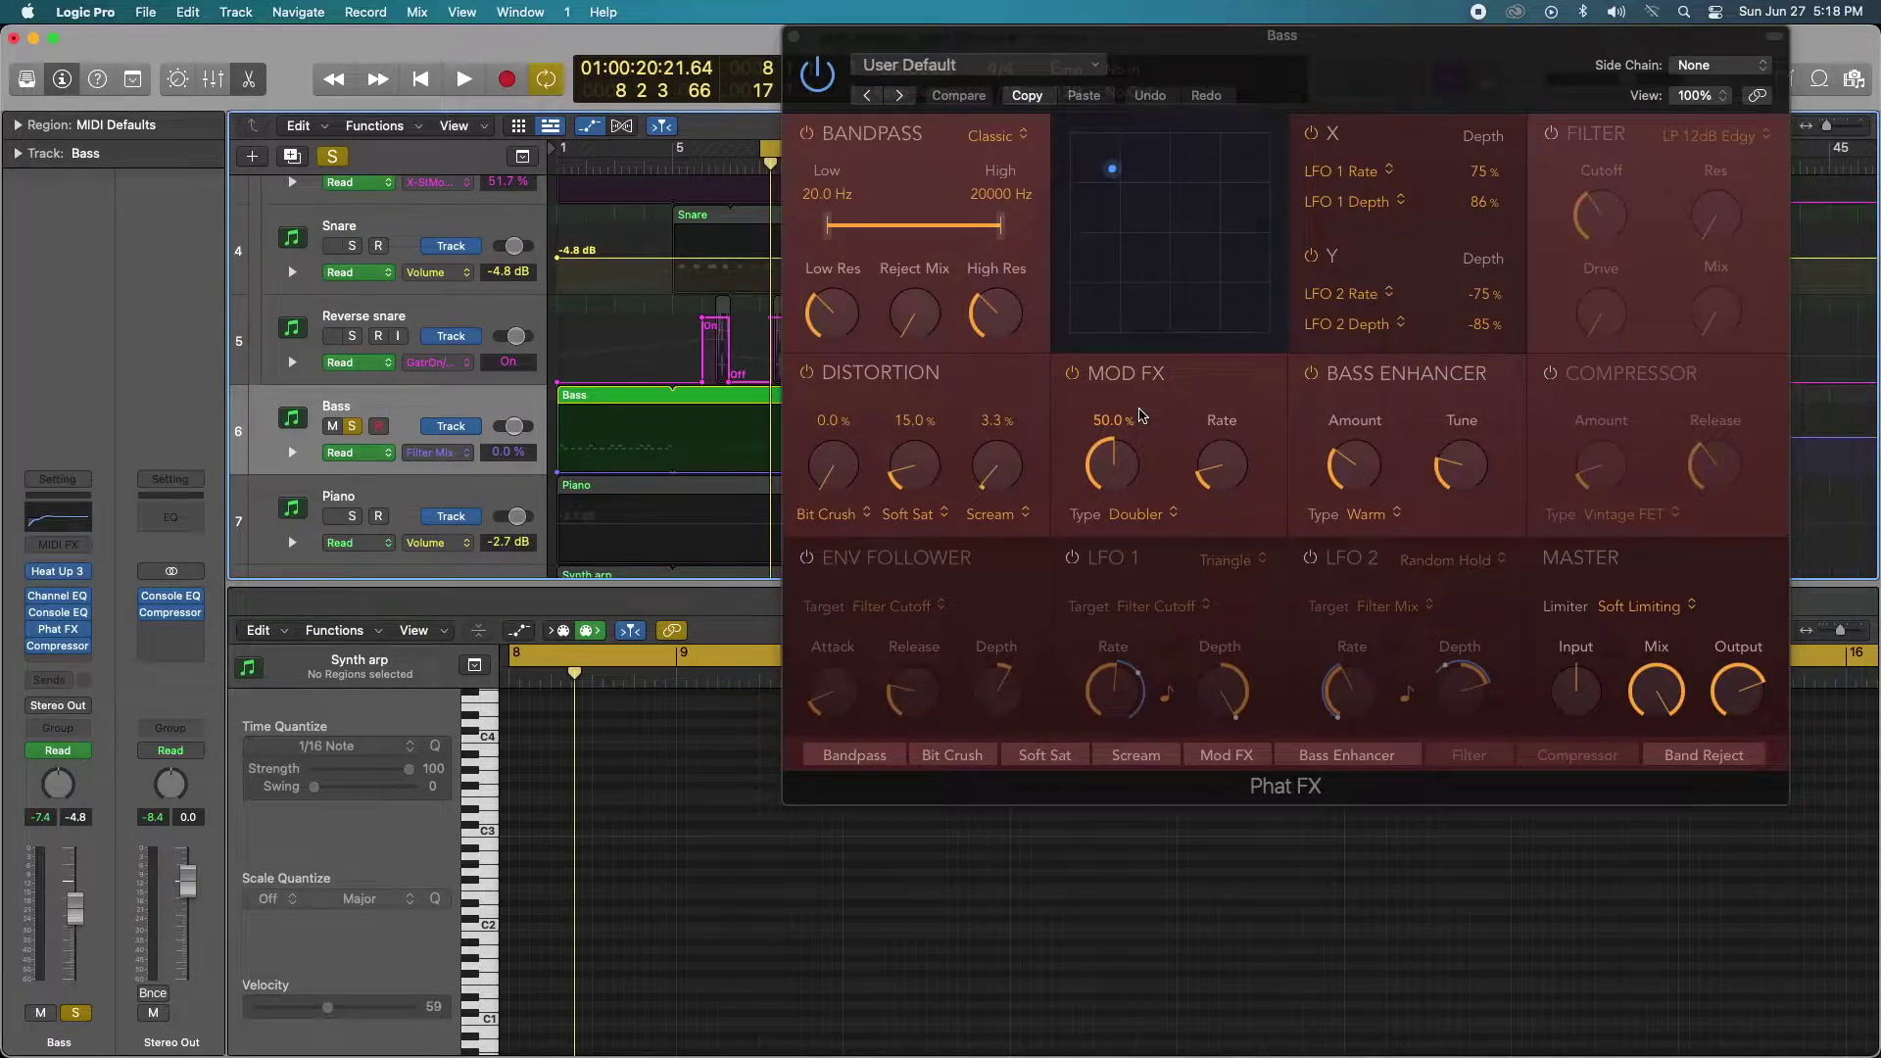
click(1162, 513)
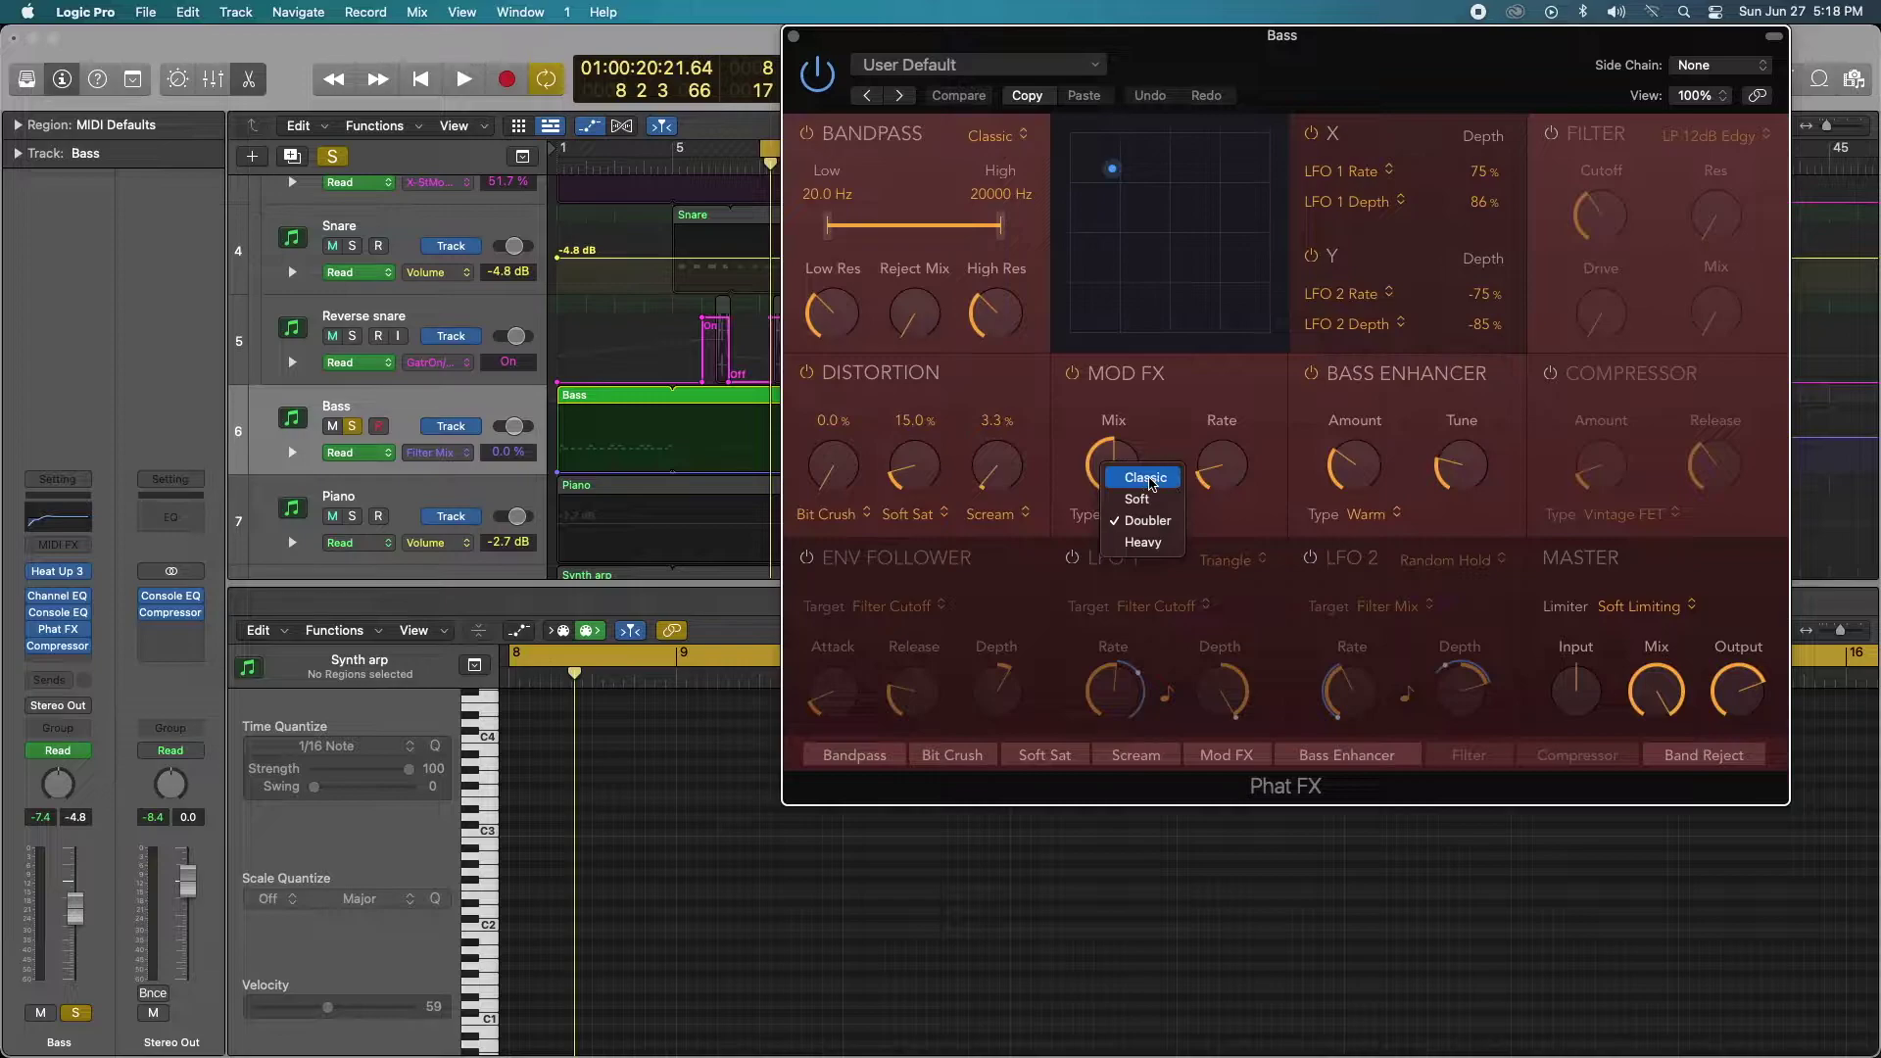
click(1187, 414)
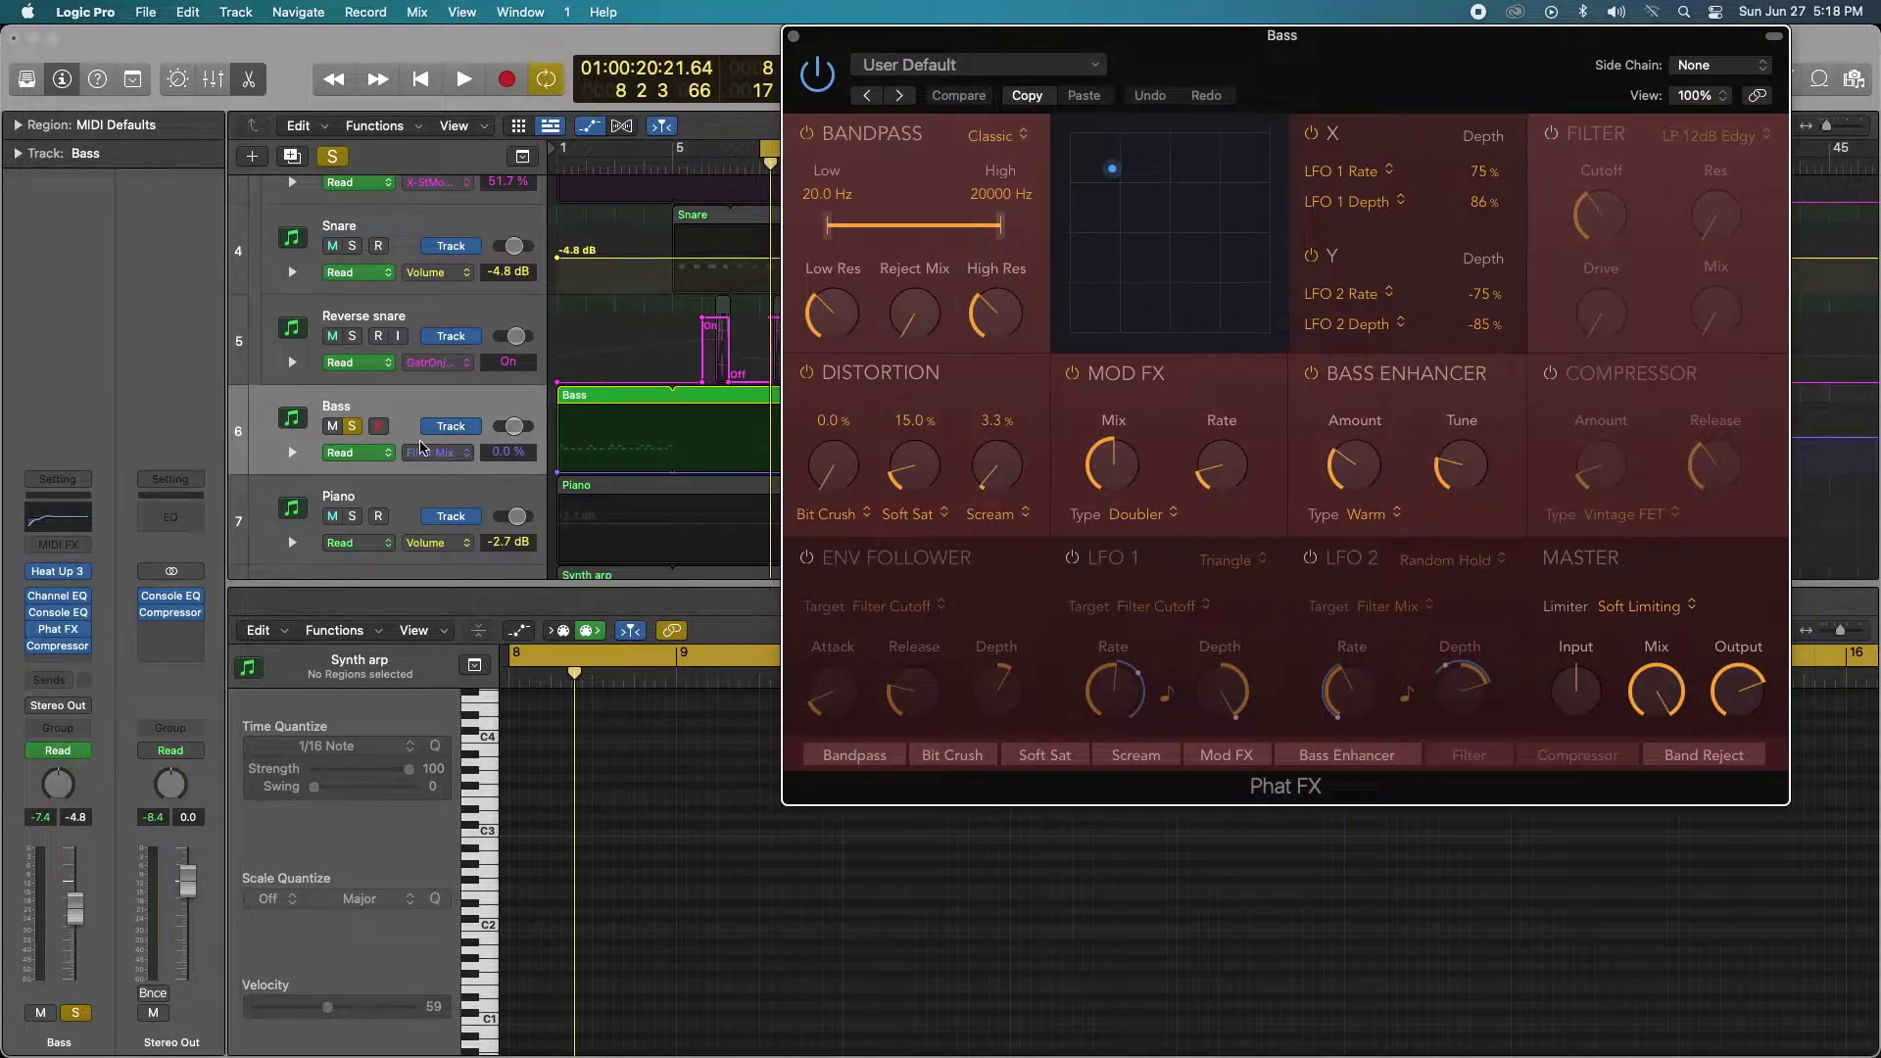
Play the song and lower the Bass Phat FX output to -7.4 dB
key(space)
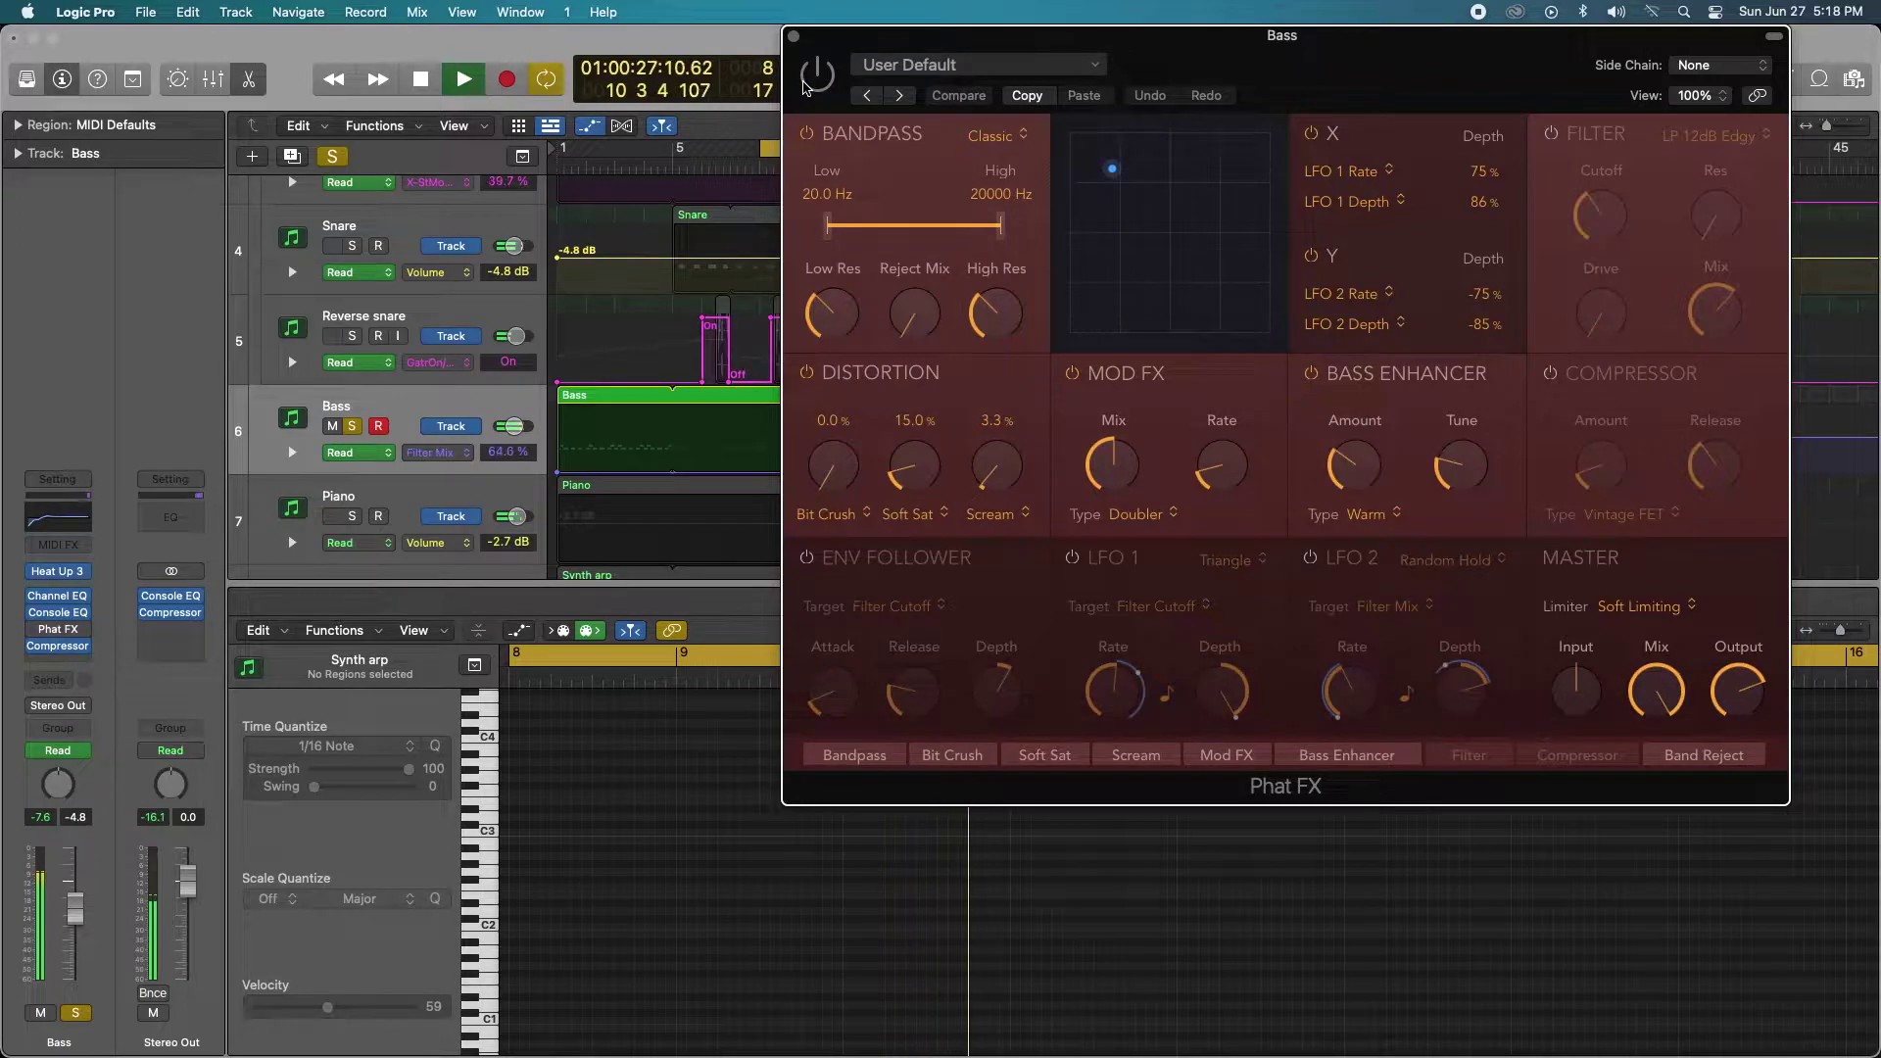
scroll(419, 313, up, 5)
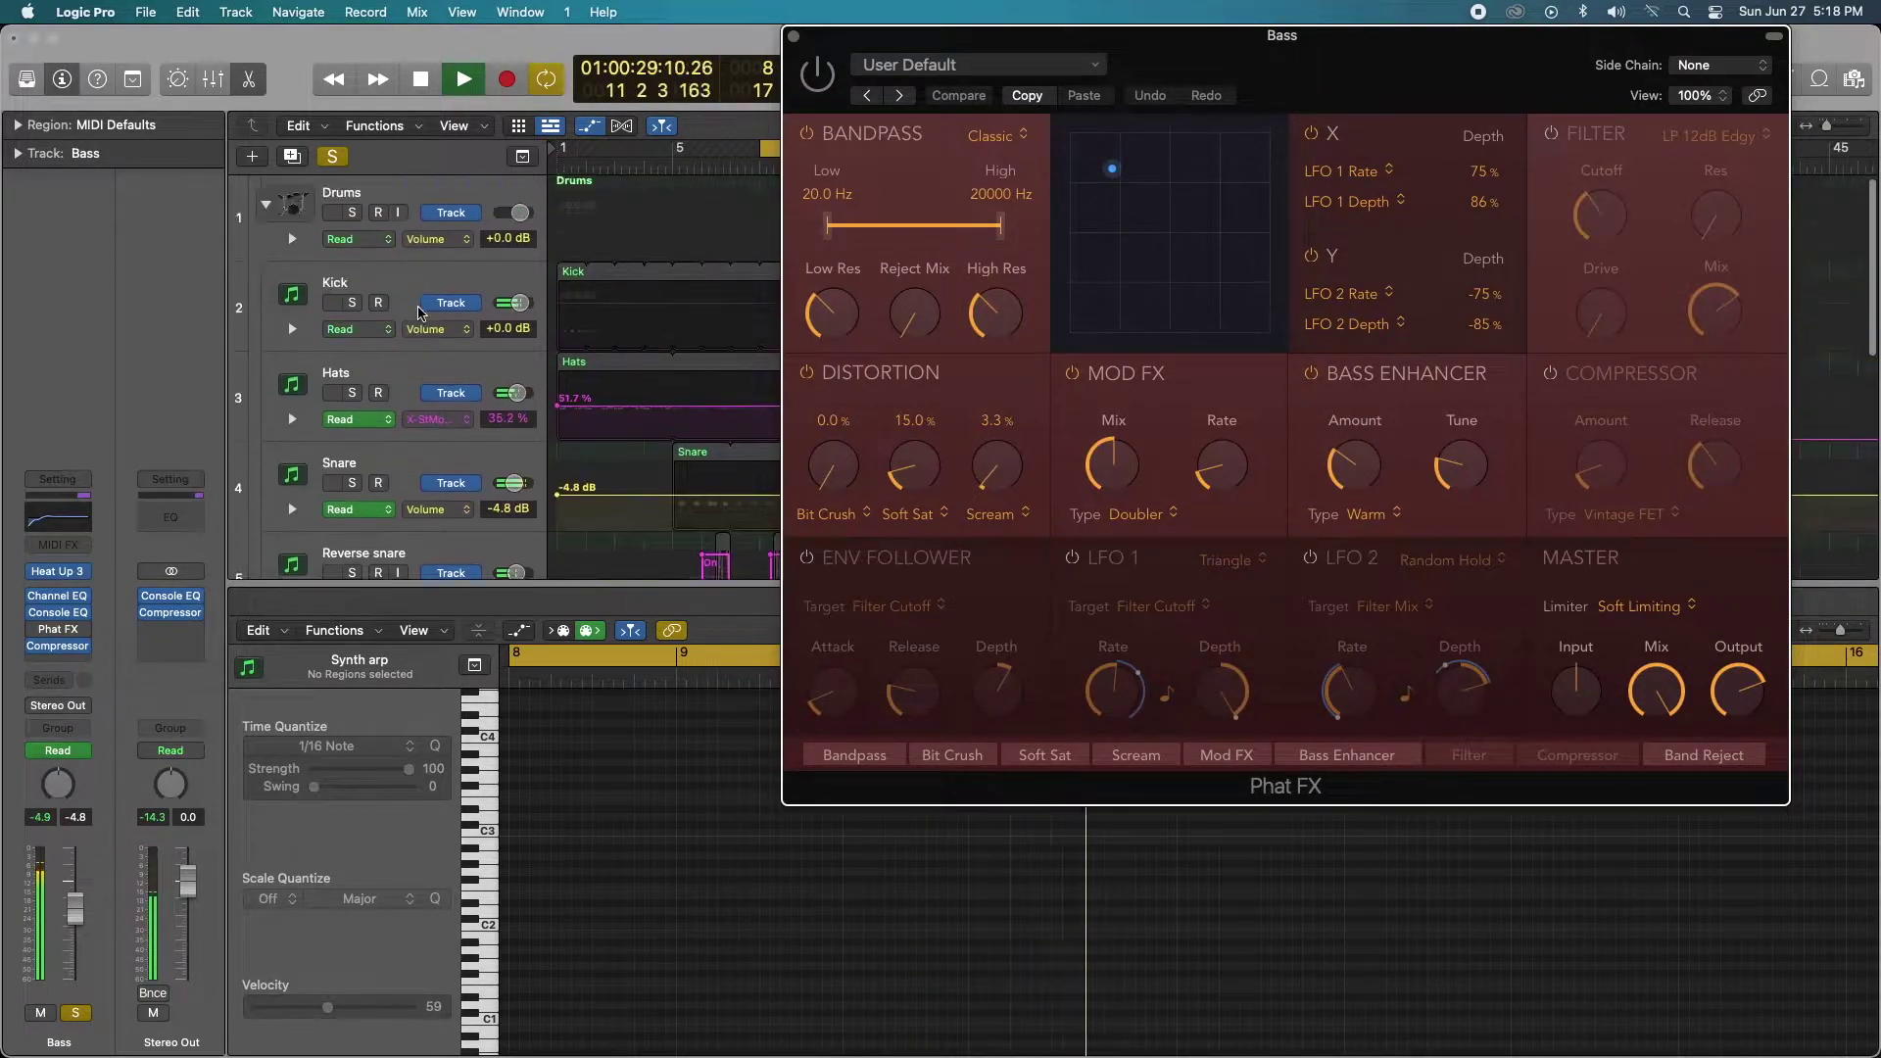
scroll(420, 314, up, 1)
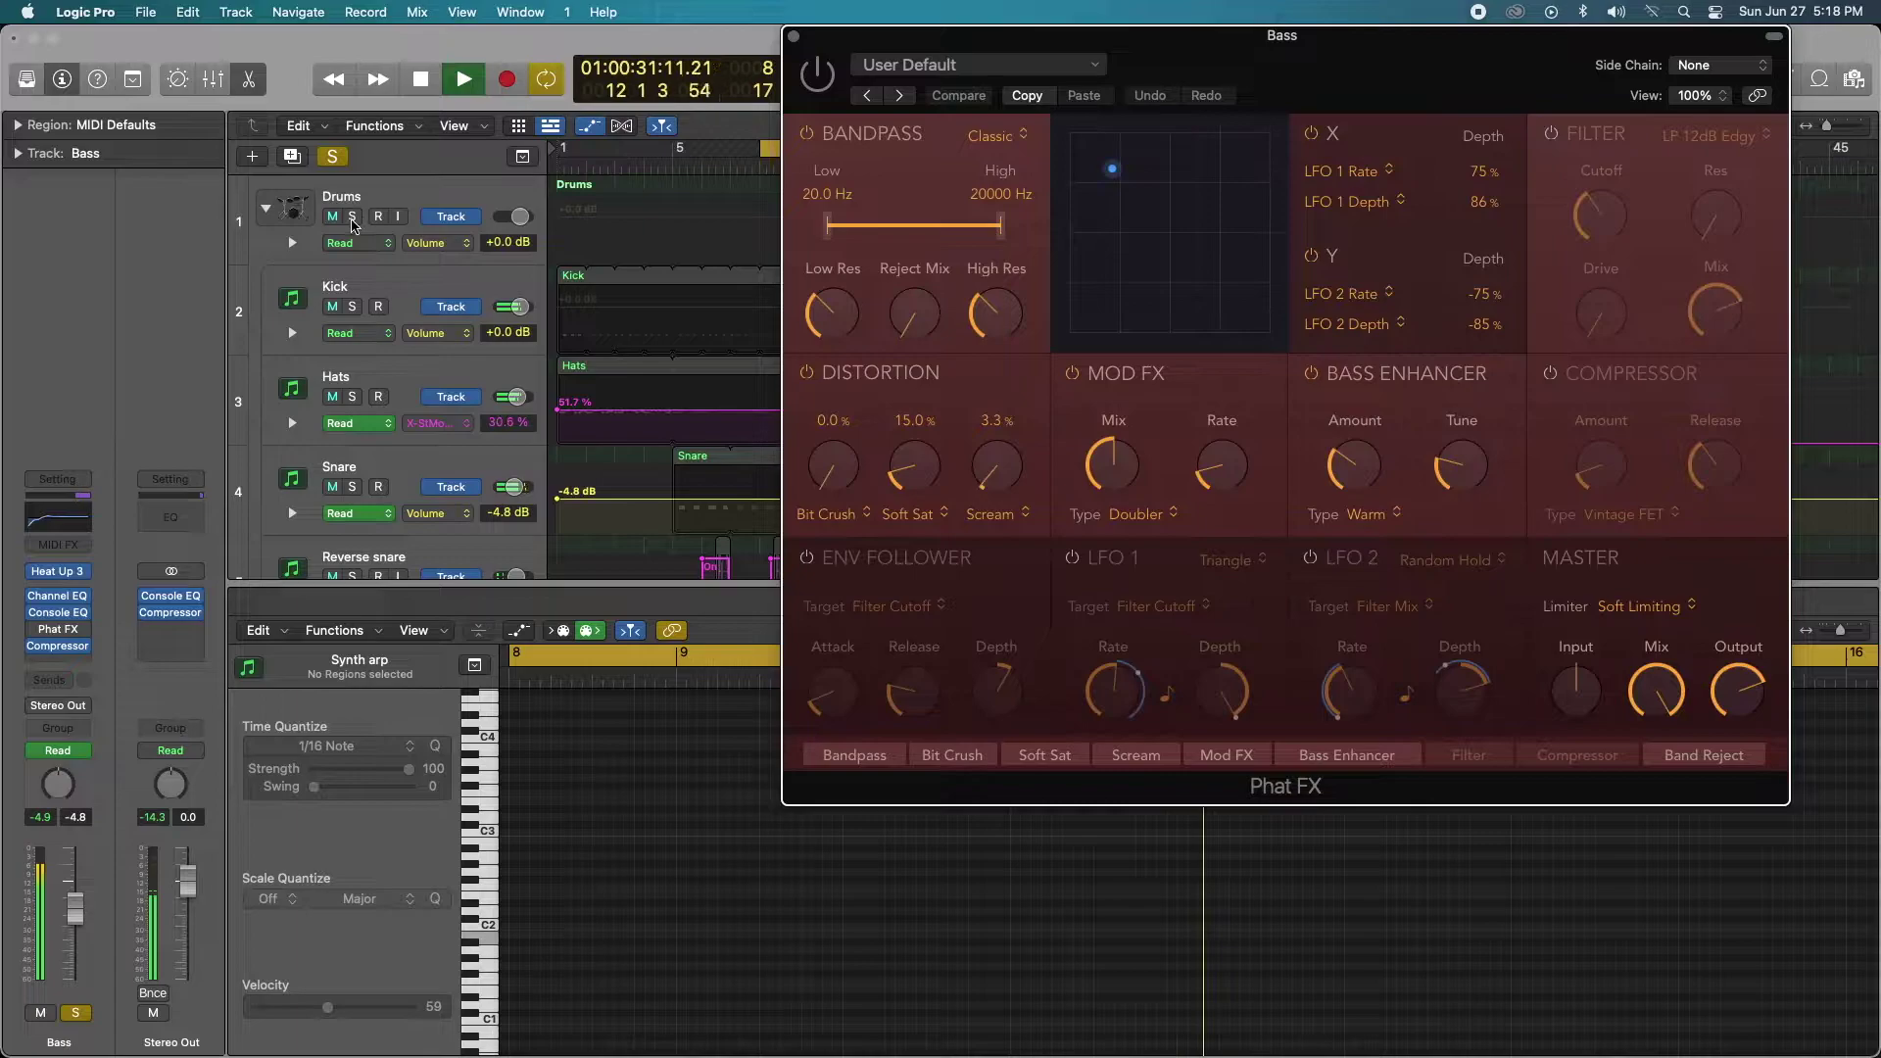
scroll(665, 341, down, 3)
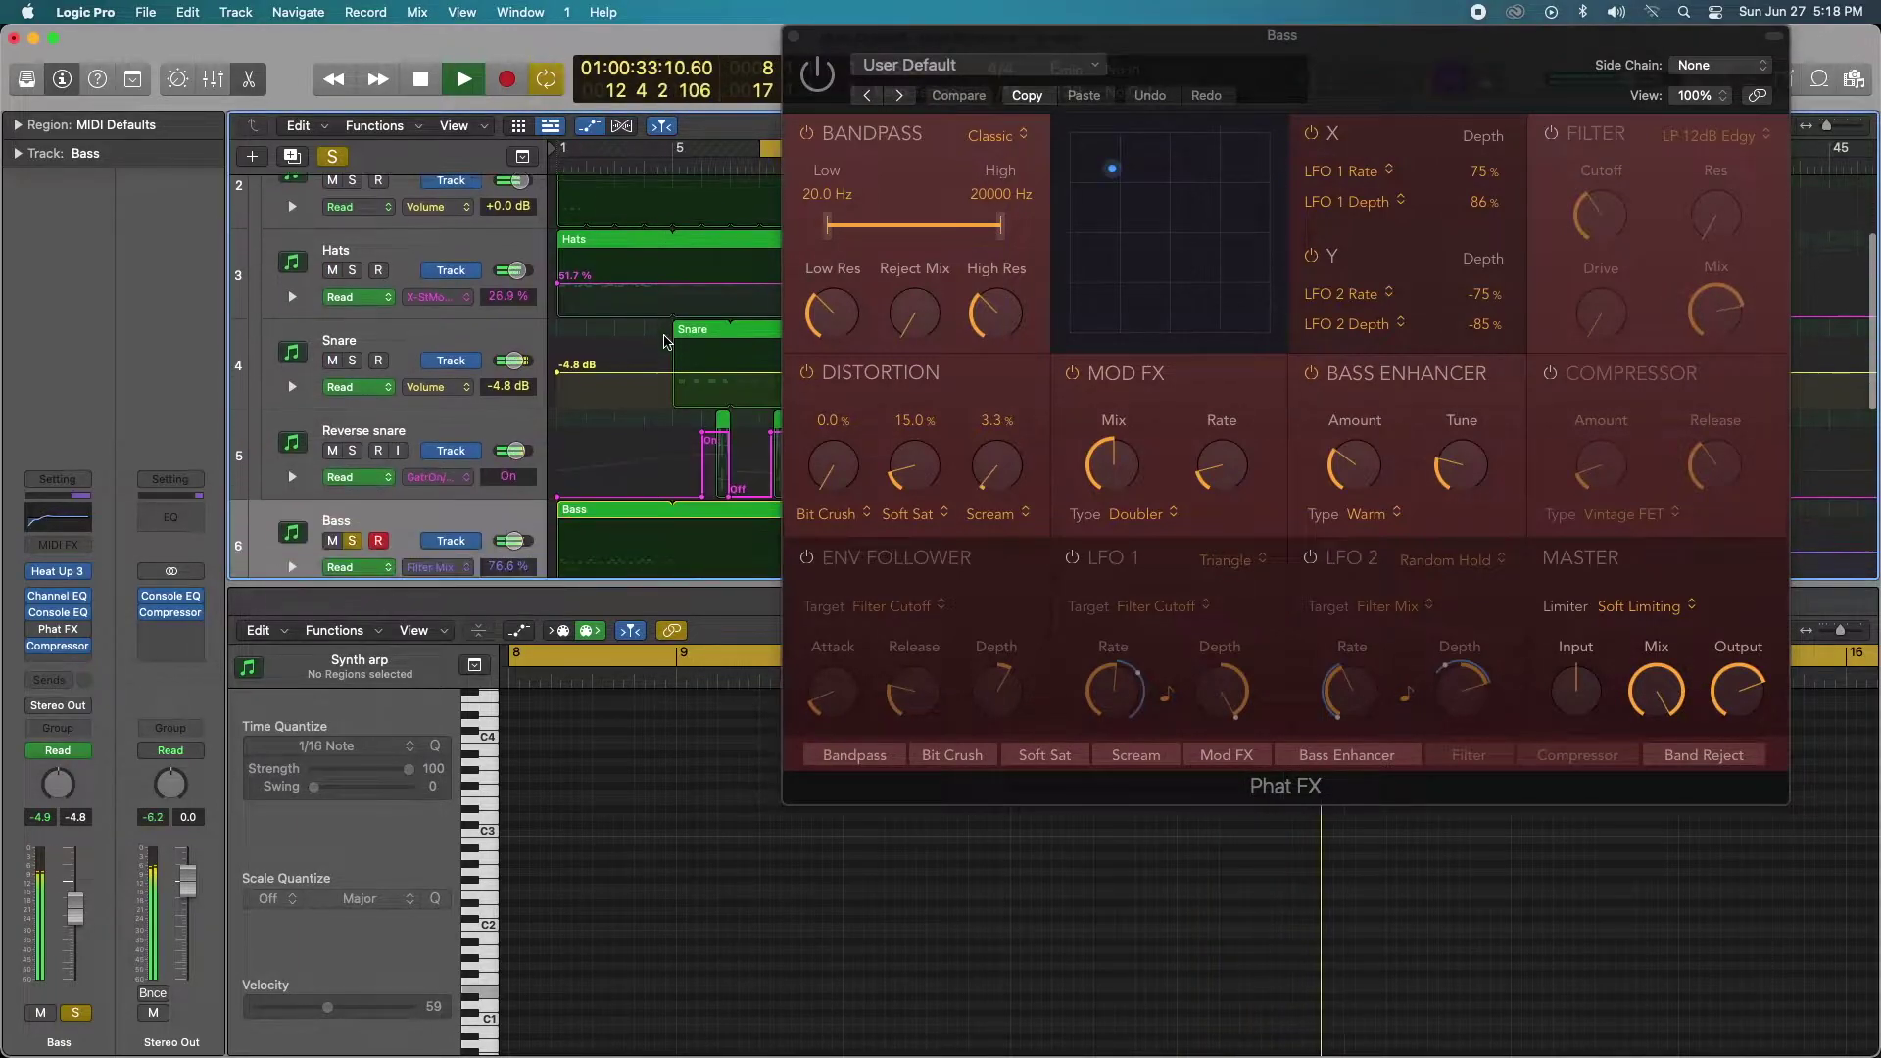
scroll(665, 341, down, 3)
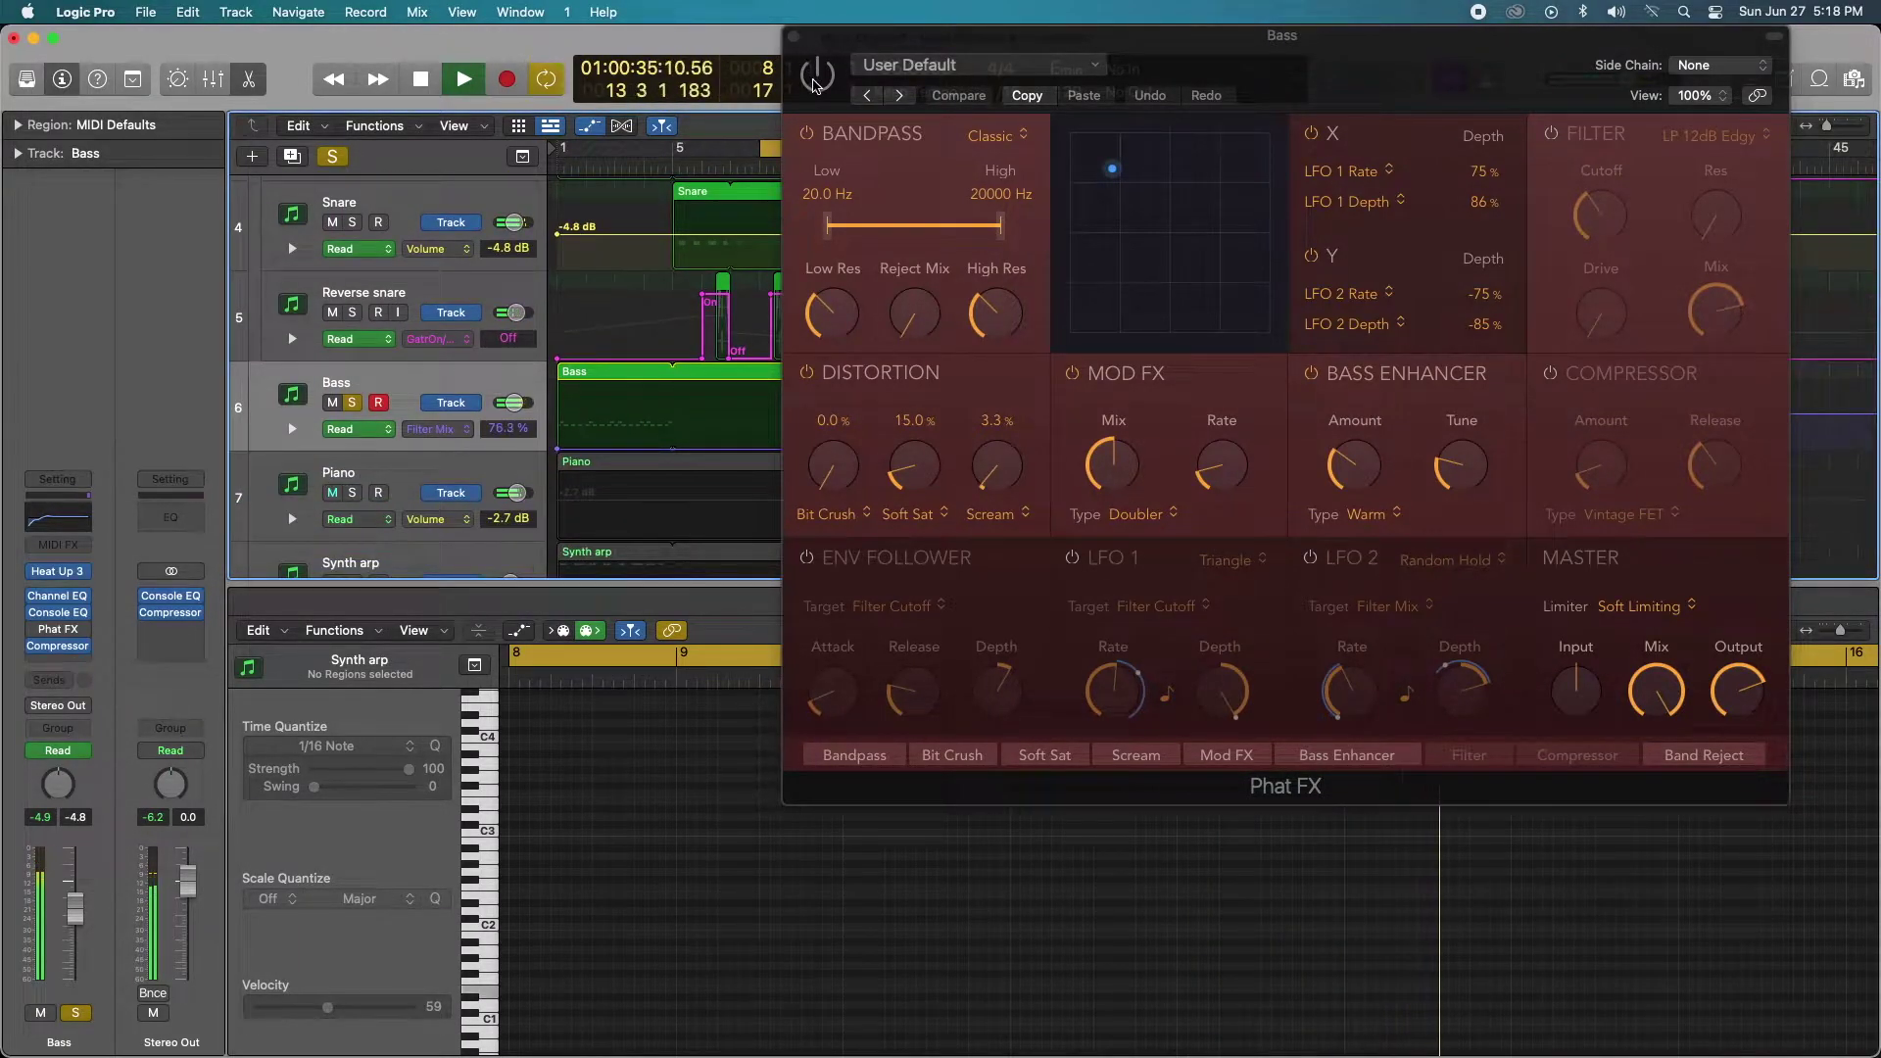
click(813, 83)
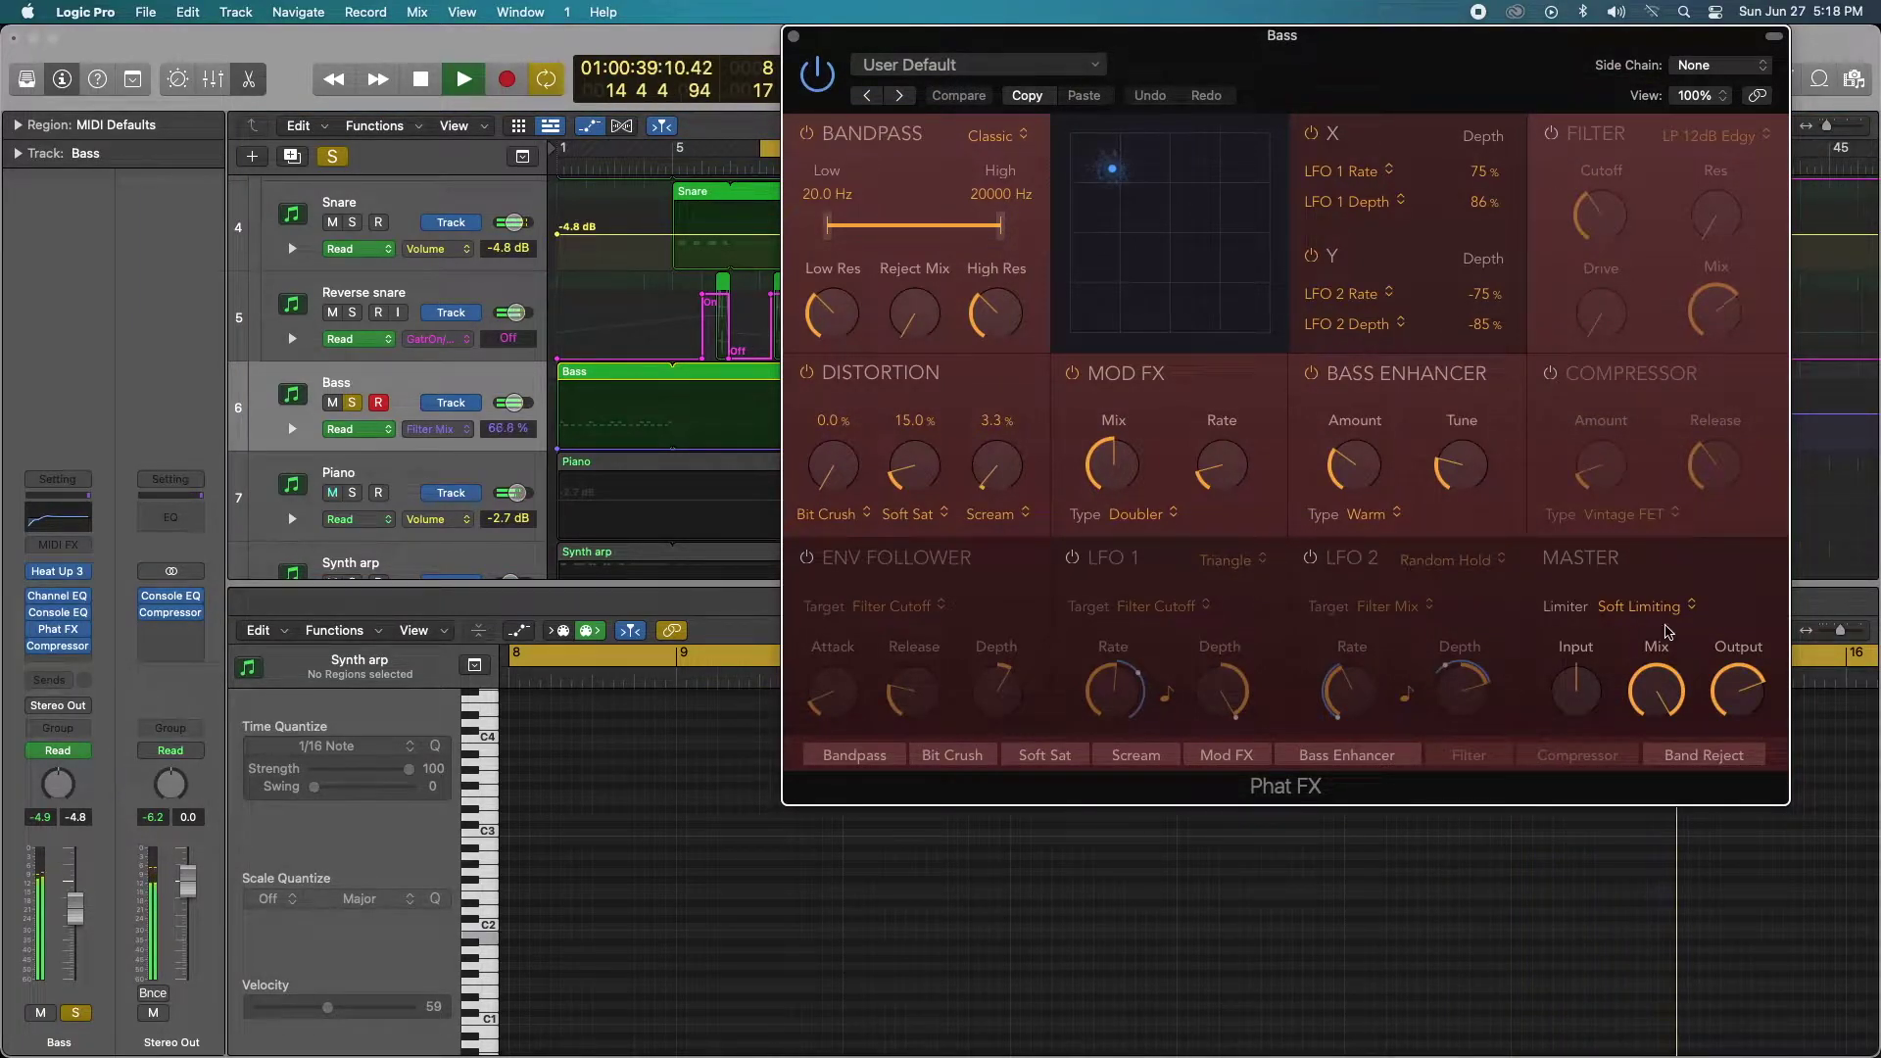
drag(1734, 691, 1732, 684)
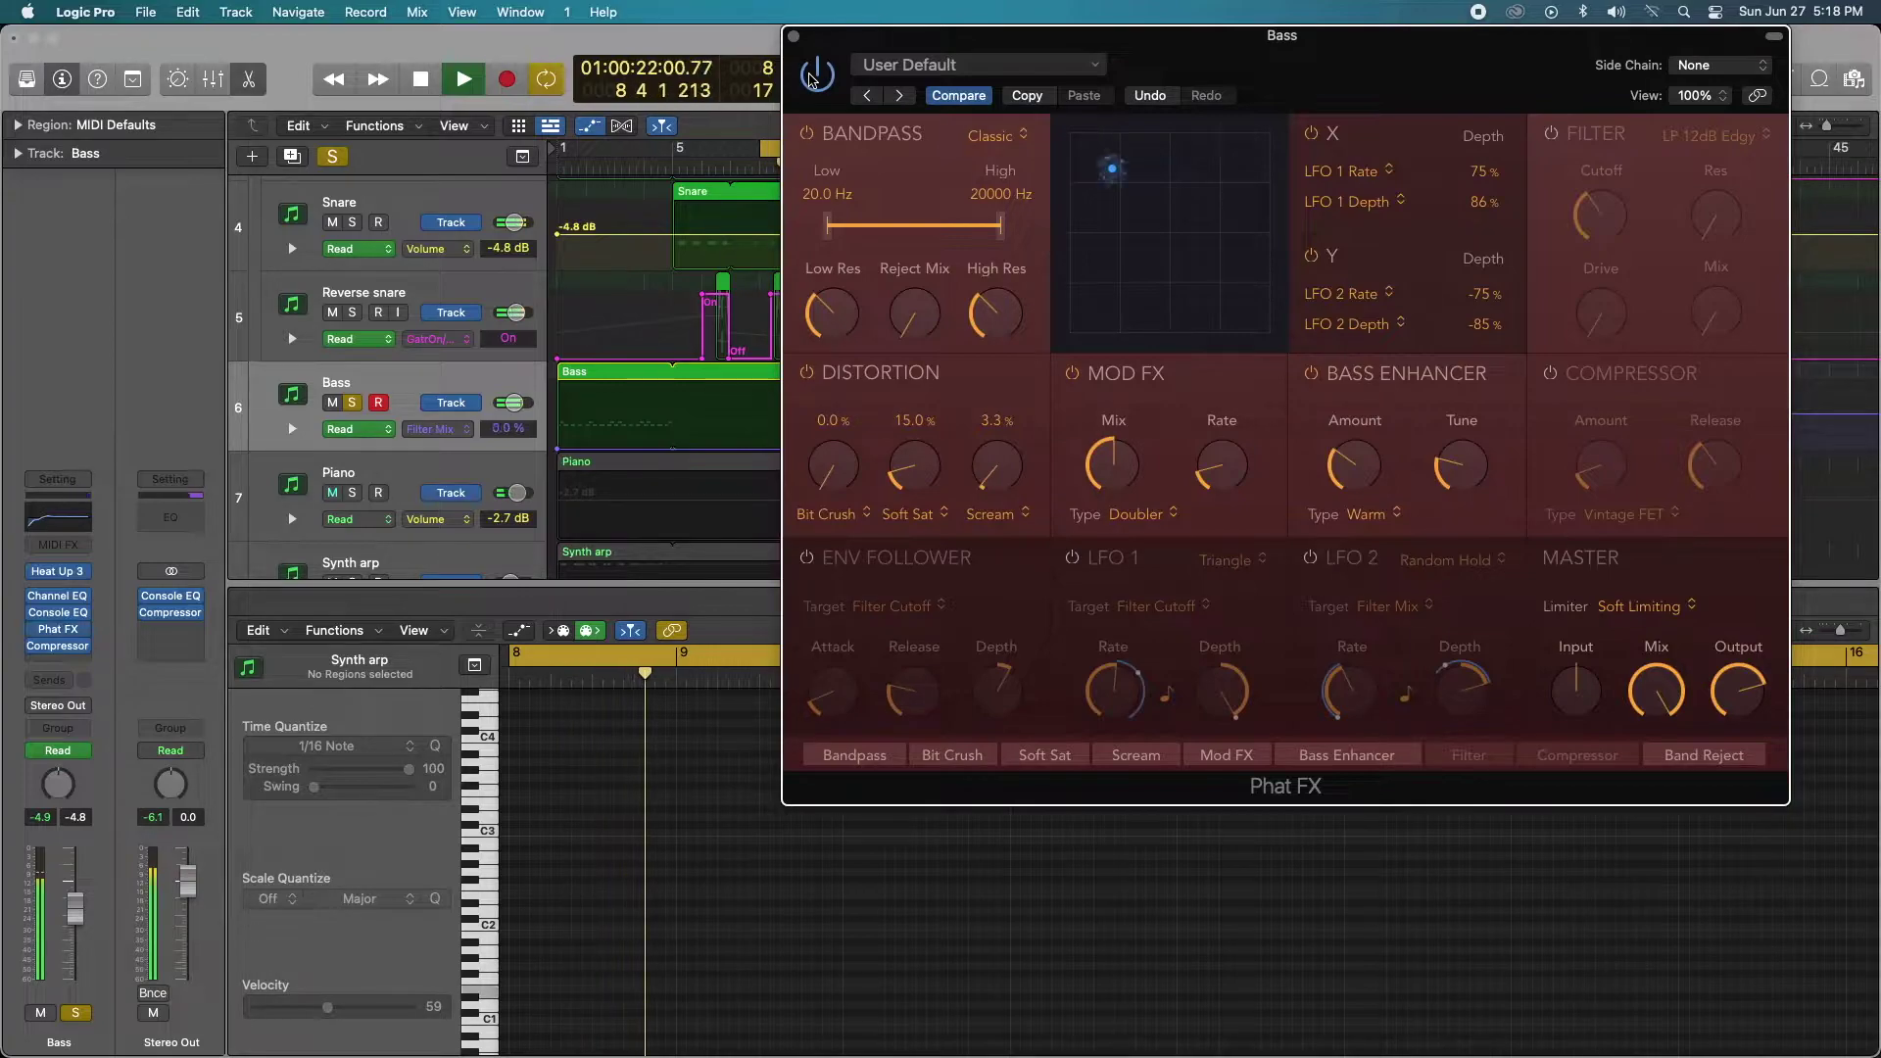
Stop playback of the looped Bass section
key(space)
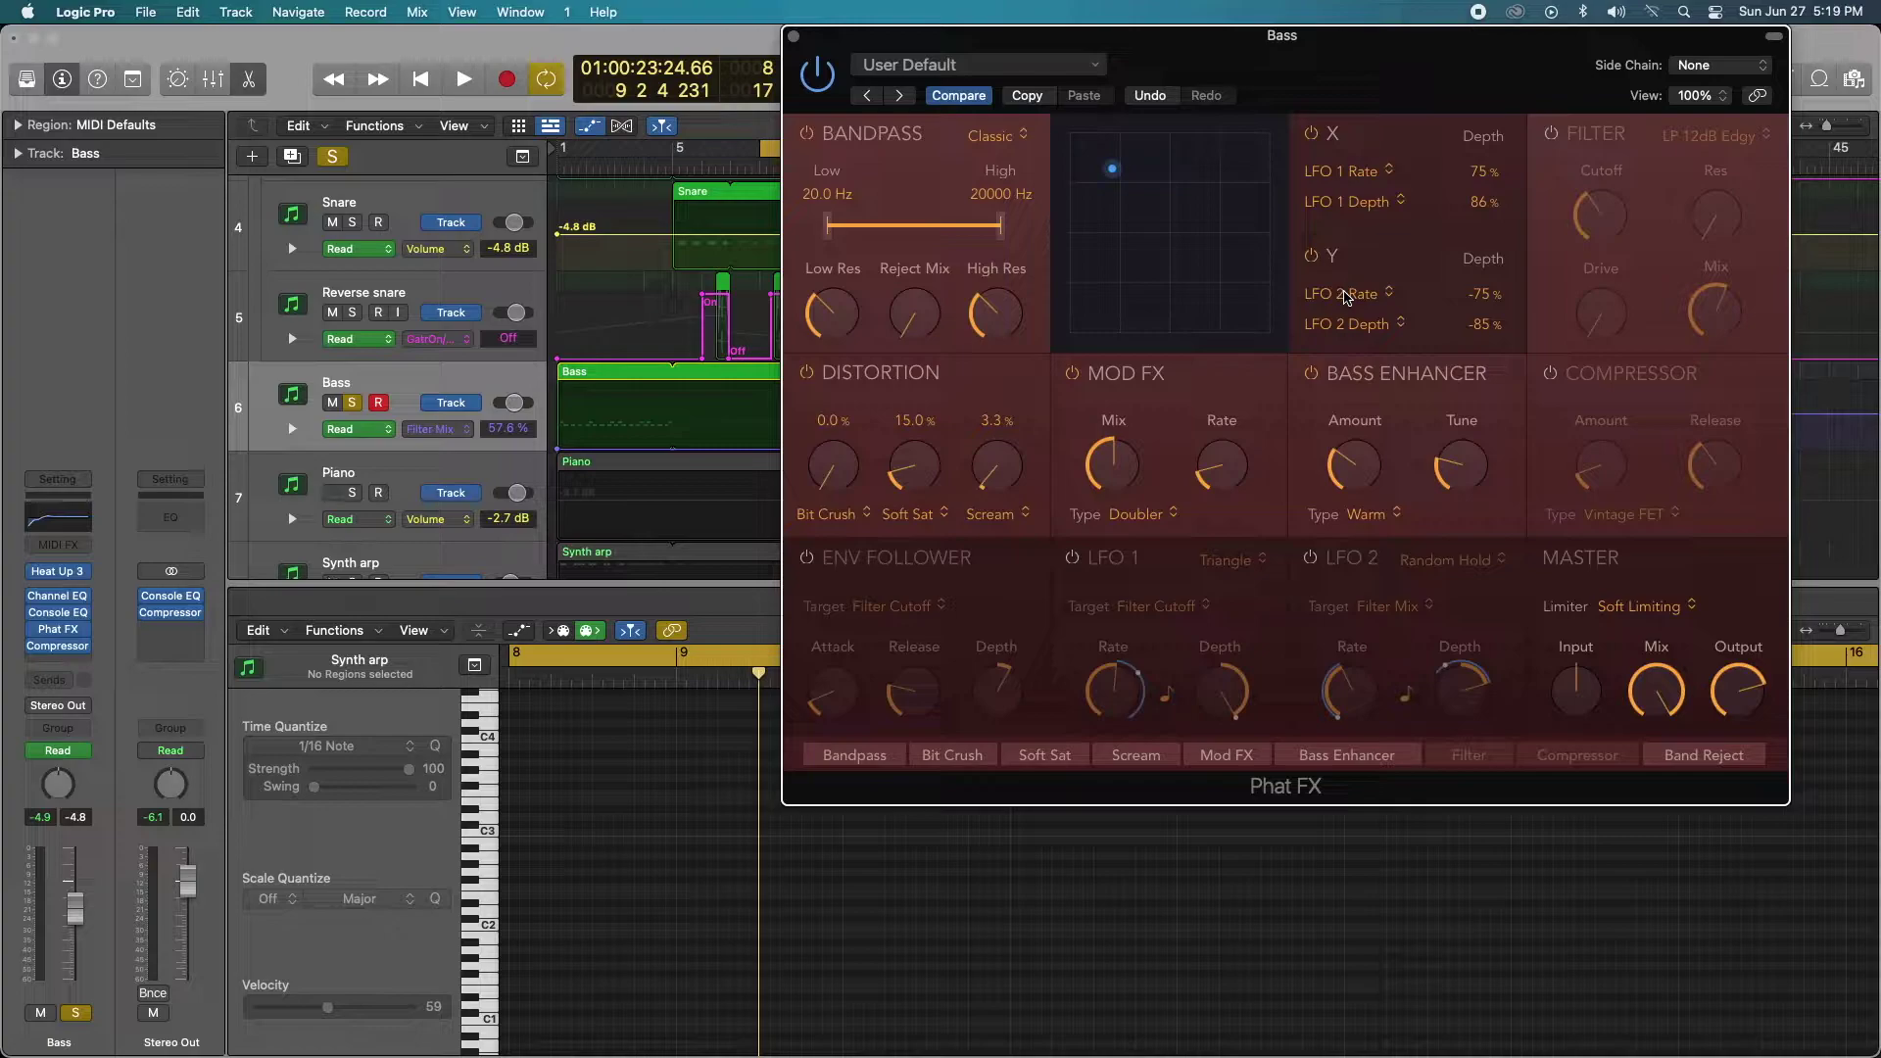
mouse_move(1154, 480)
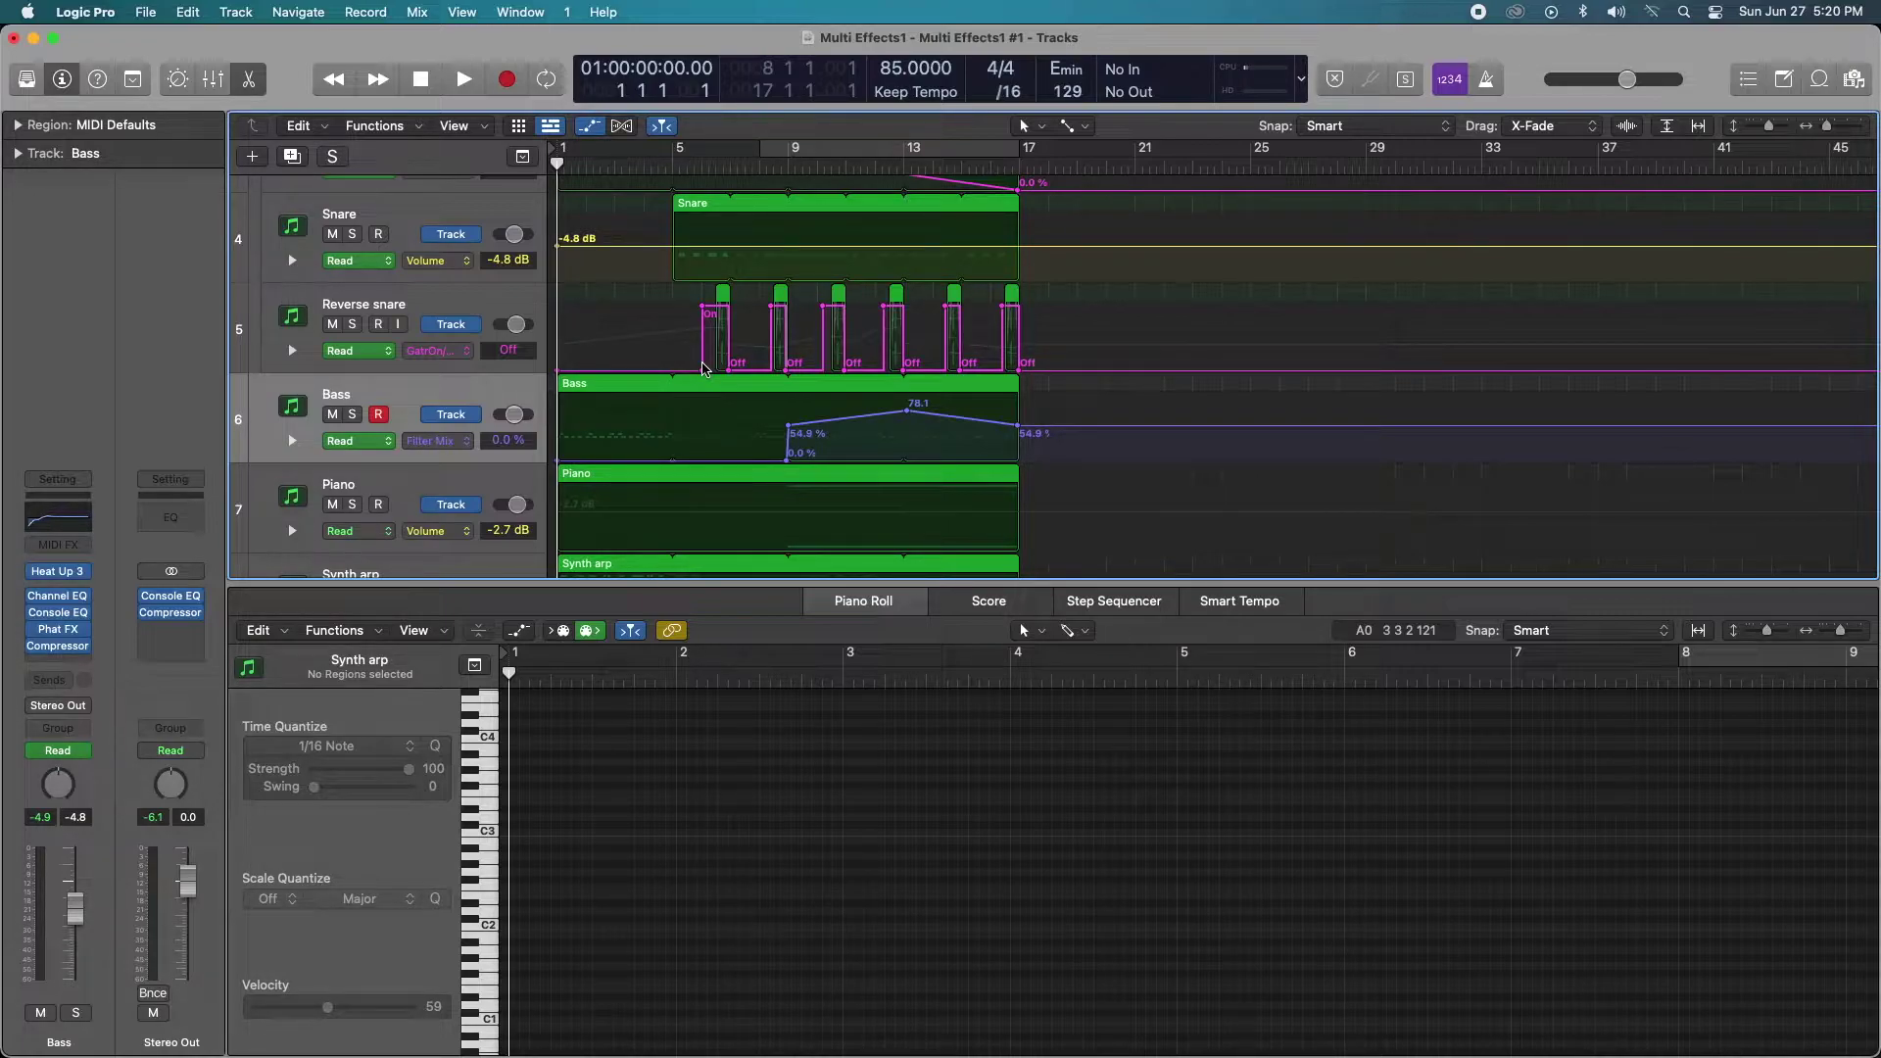
Select the Reverse snare track so its six audio regions load in the editor
scroll(565, 408, up, 5)
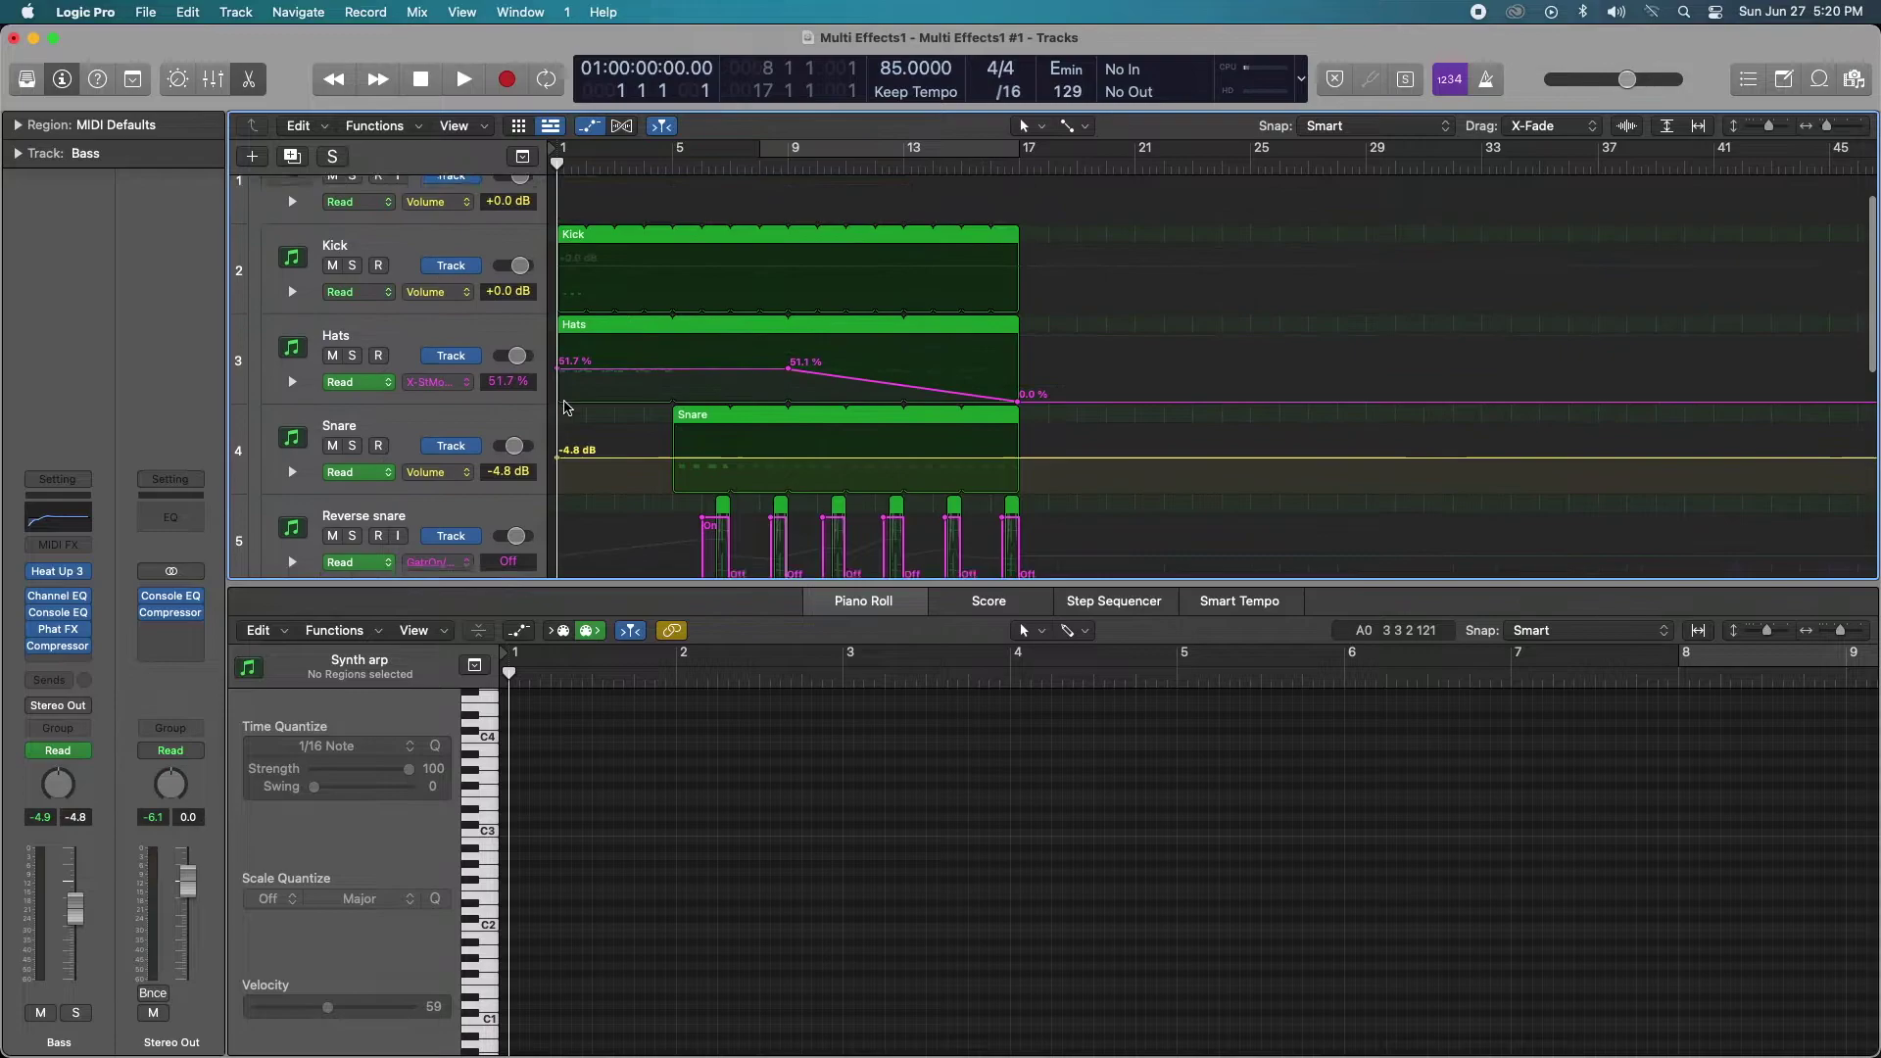
scroll(566, 408, down, 3)
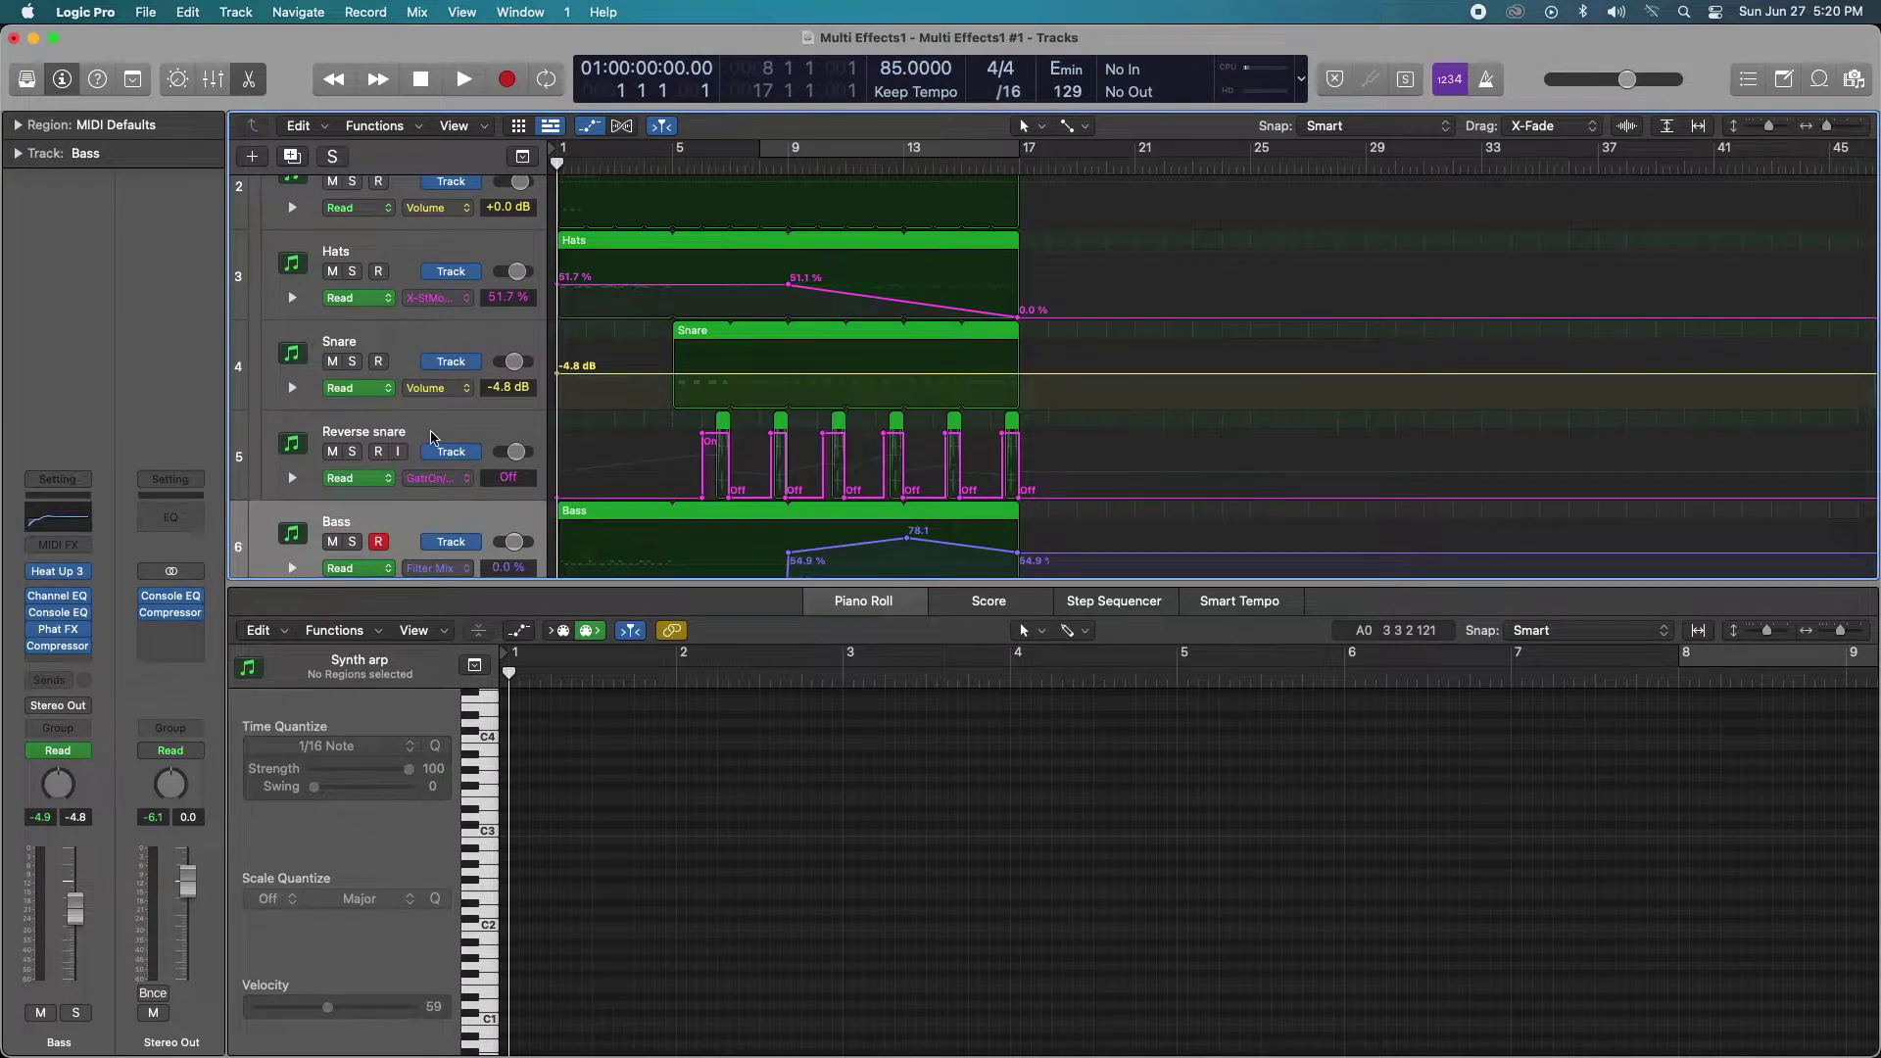
click(323, 446)
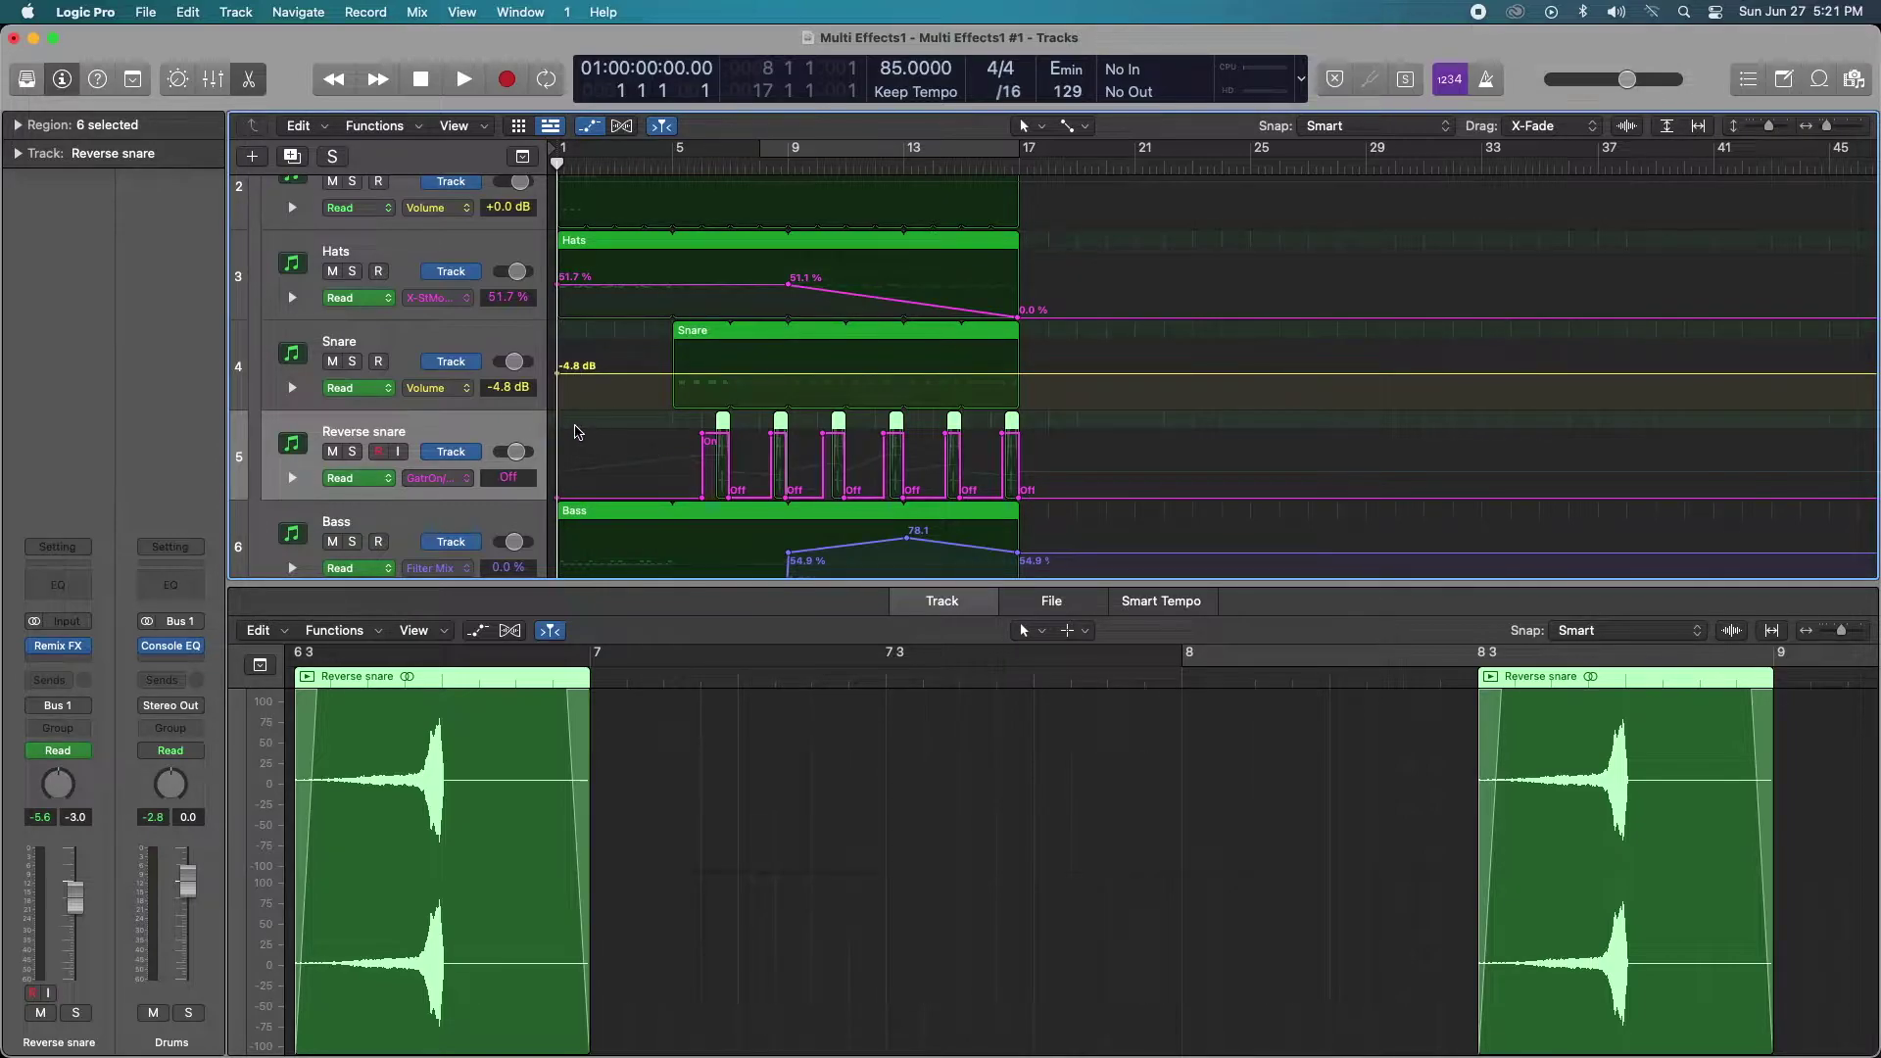
Open the Reverse snare's Remix FX and move it aside, solo Drums, and cycle bars 5–9
click(59, 645)
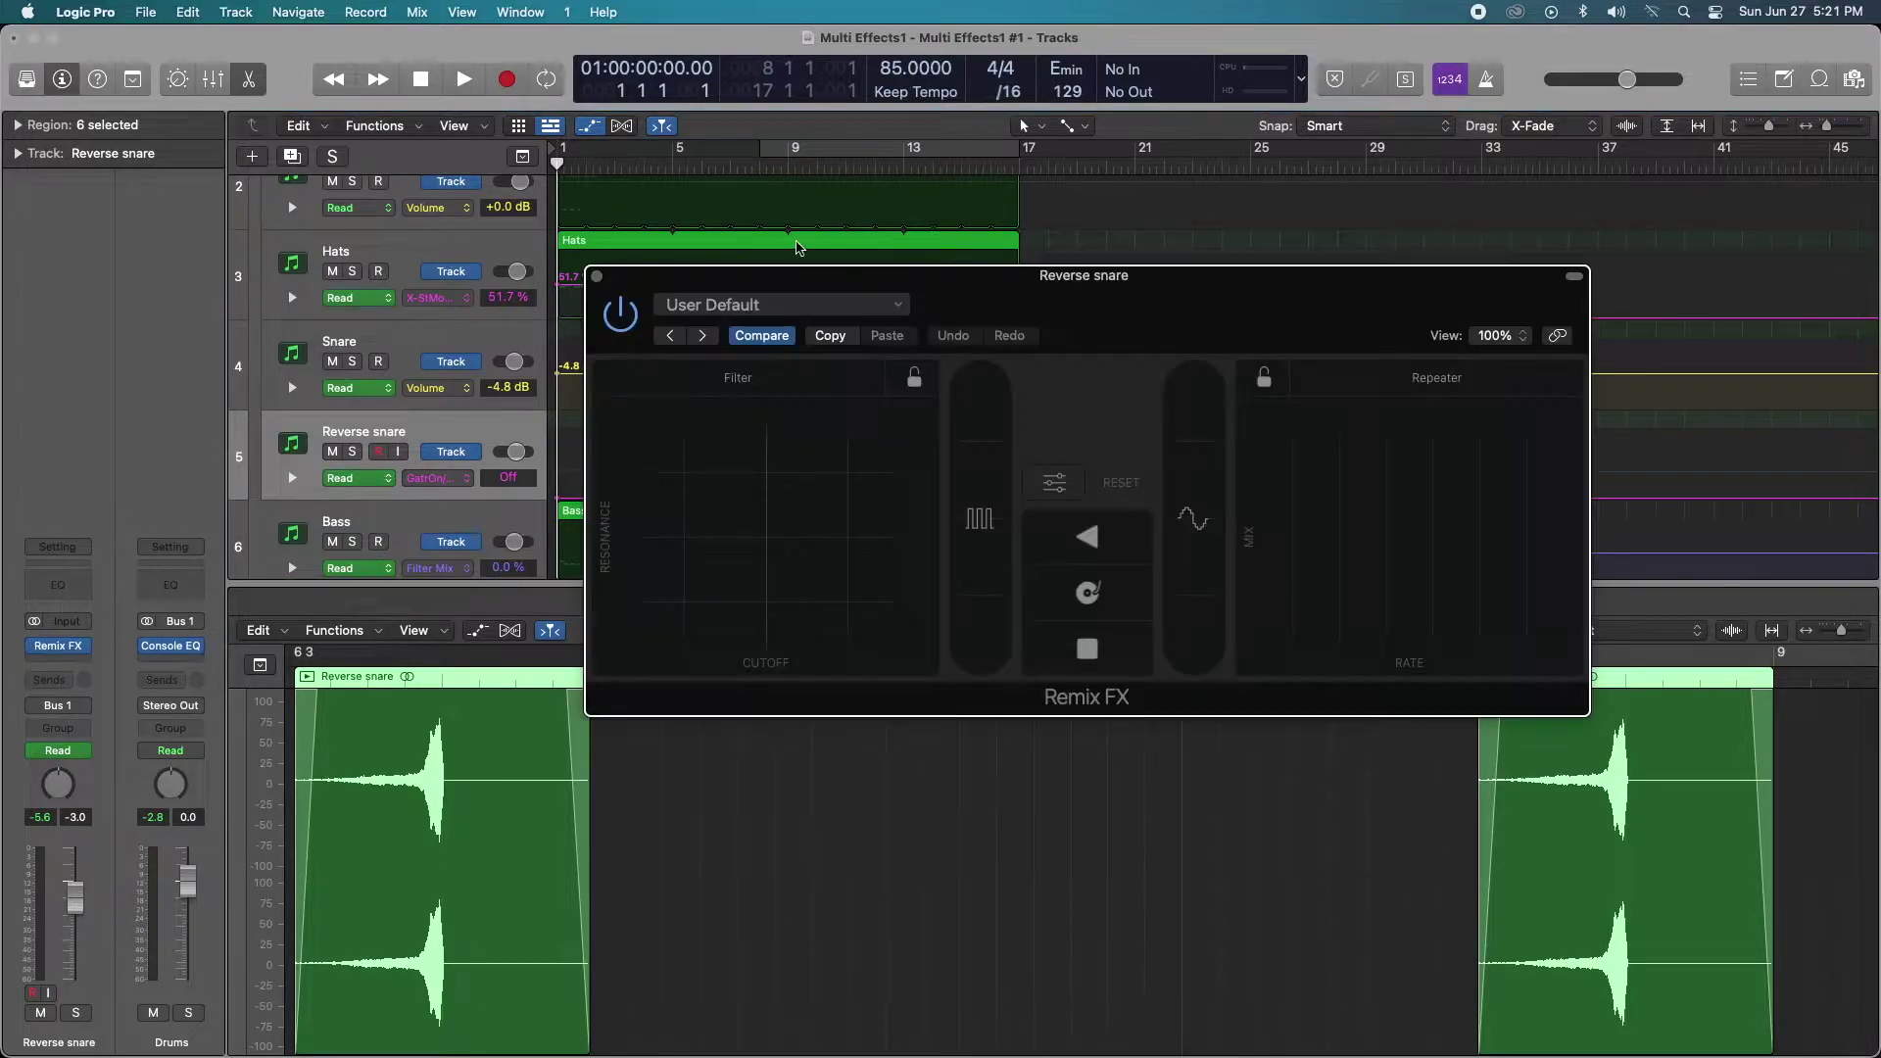
drag(1137, 321, 1540, 78)
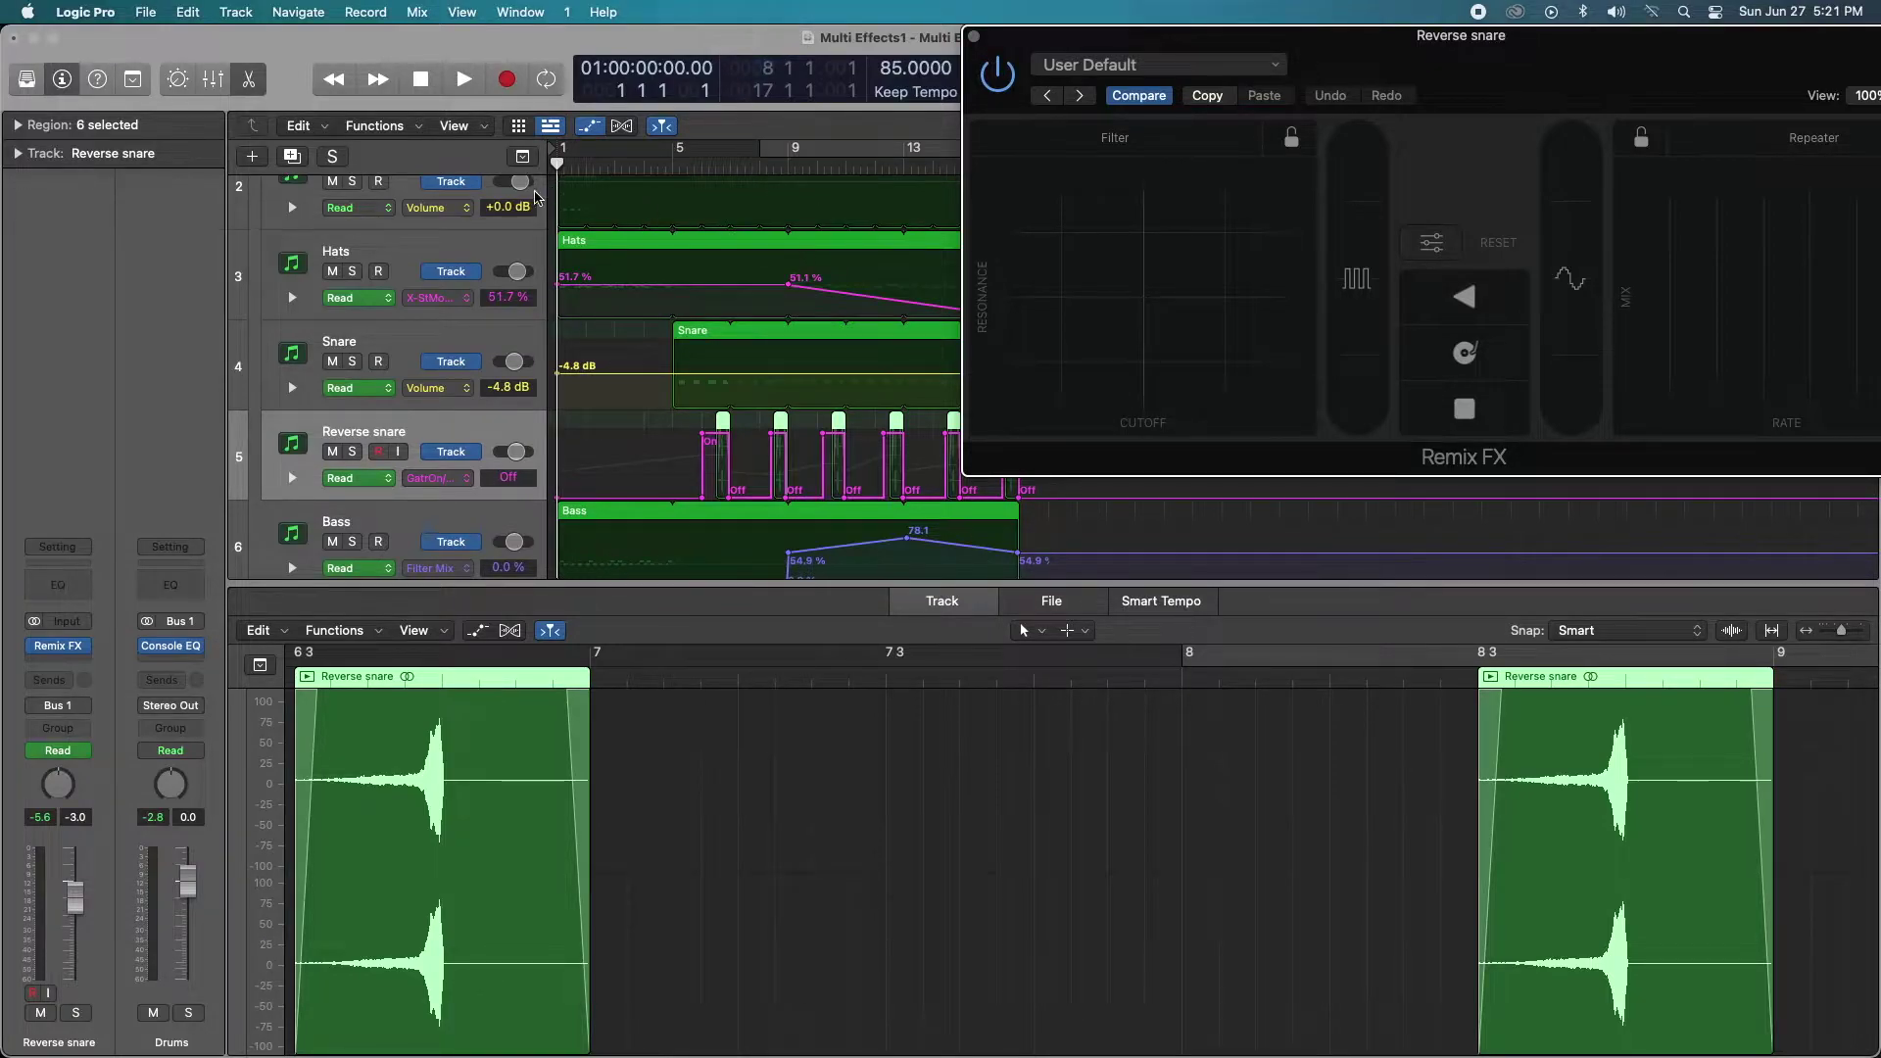
scroll(536, 196, up, 3)
click(352, 217)
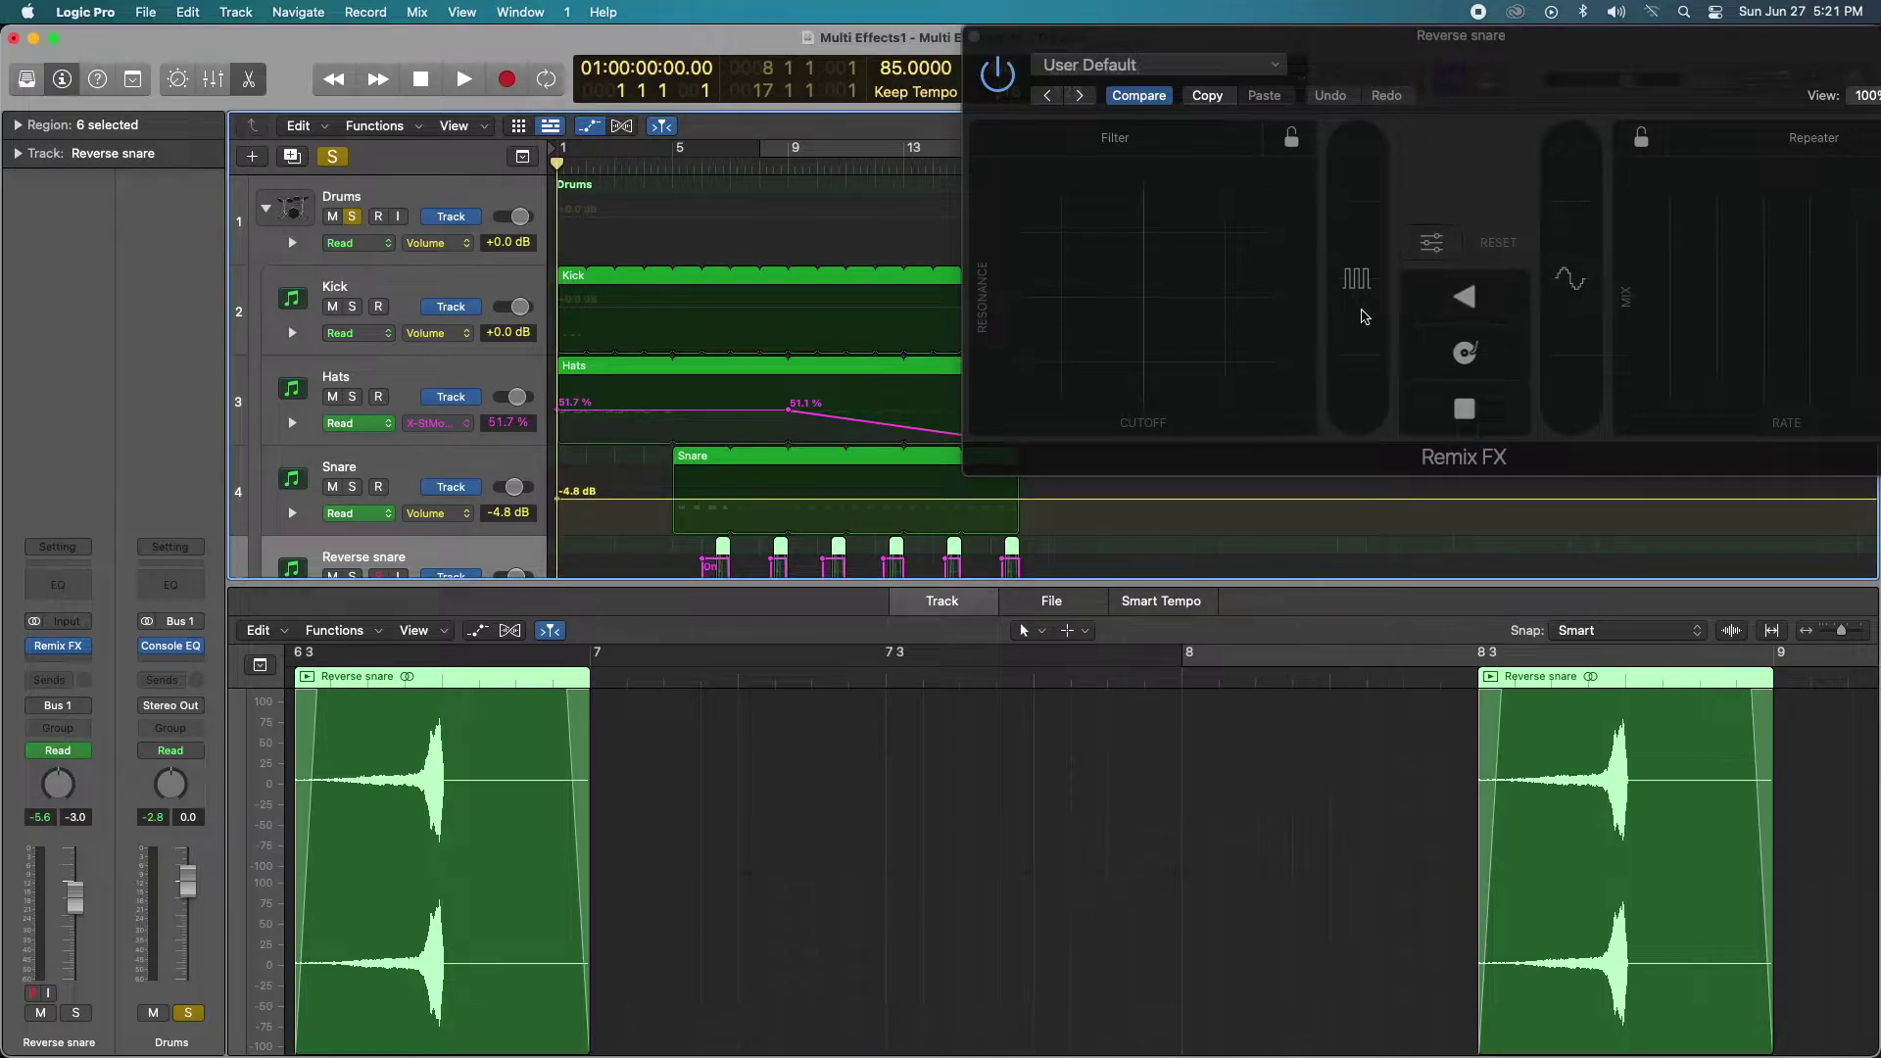
scroll(663, 534, down, 3)
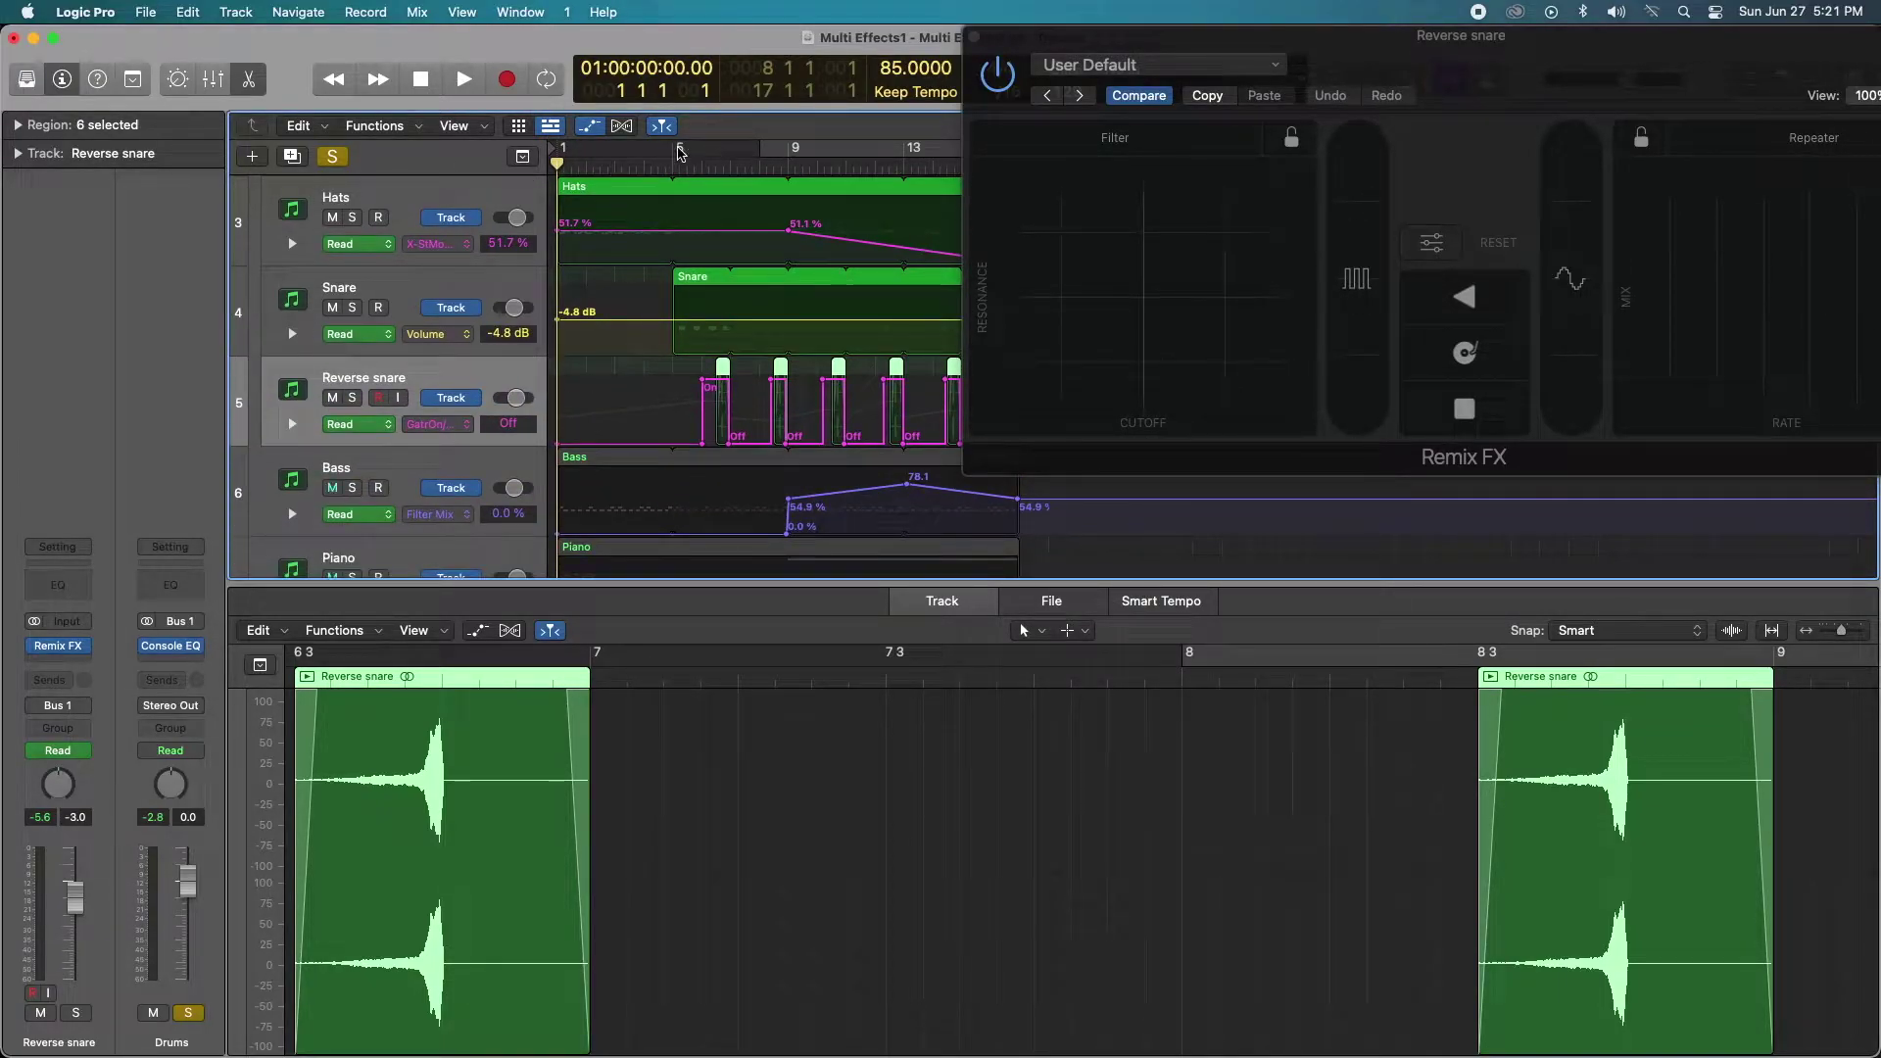
drag(674, 154, 787, 157)
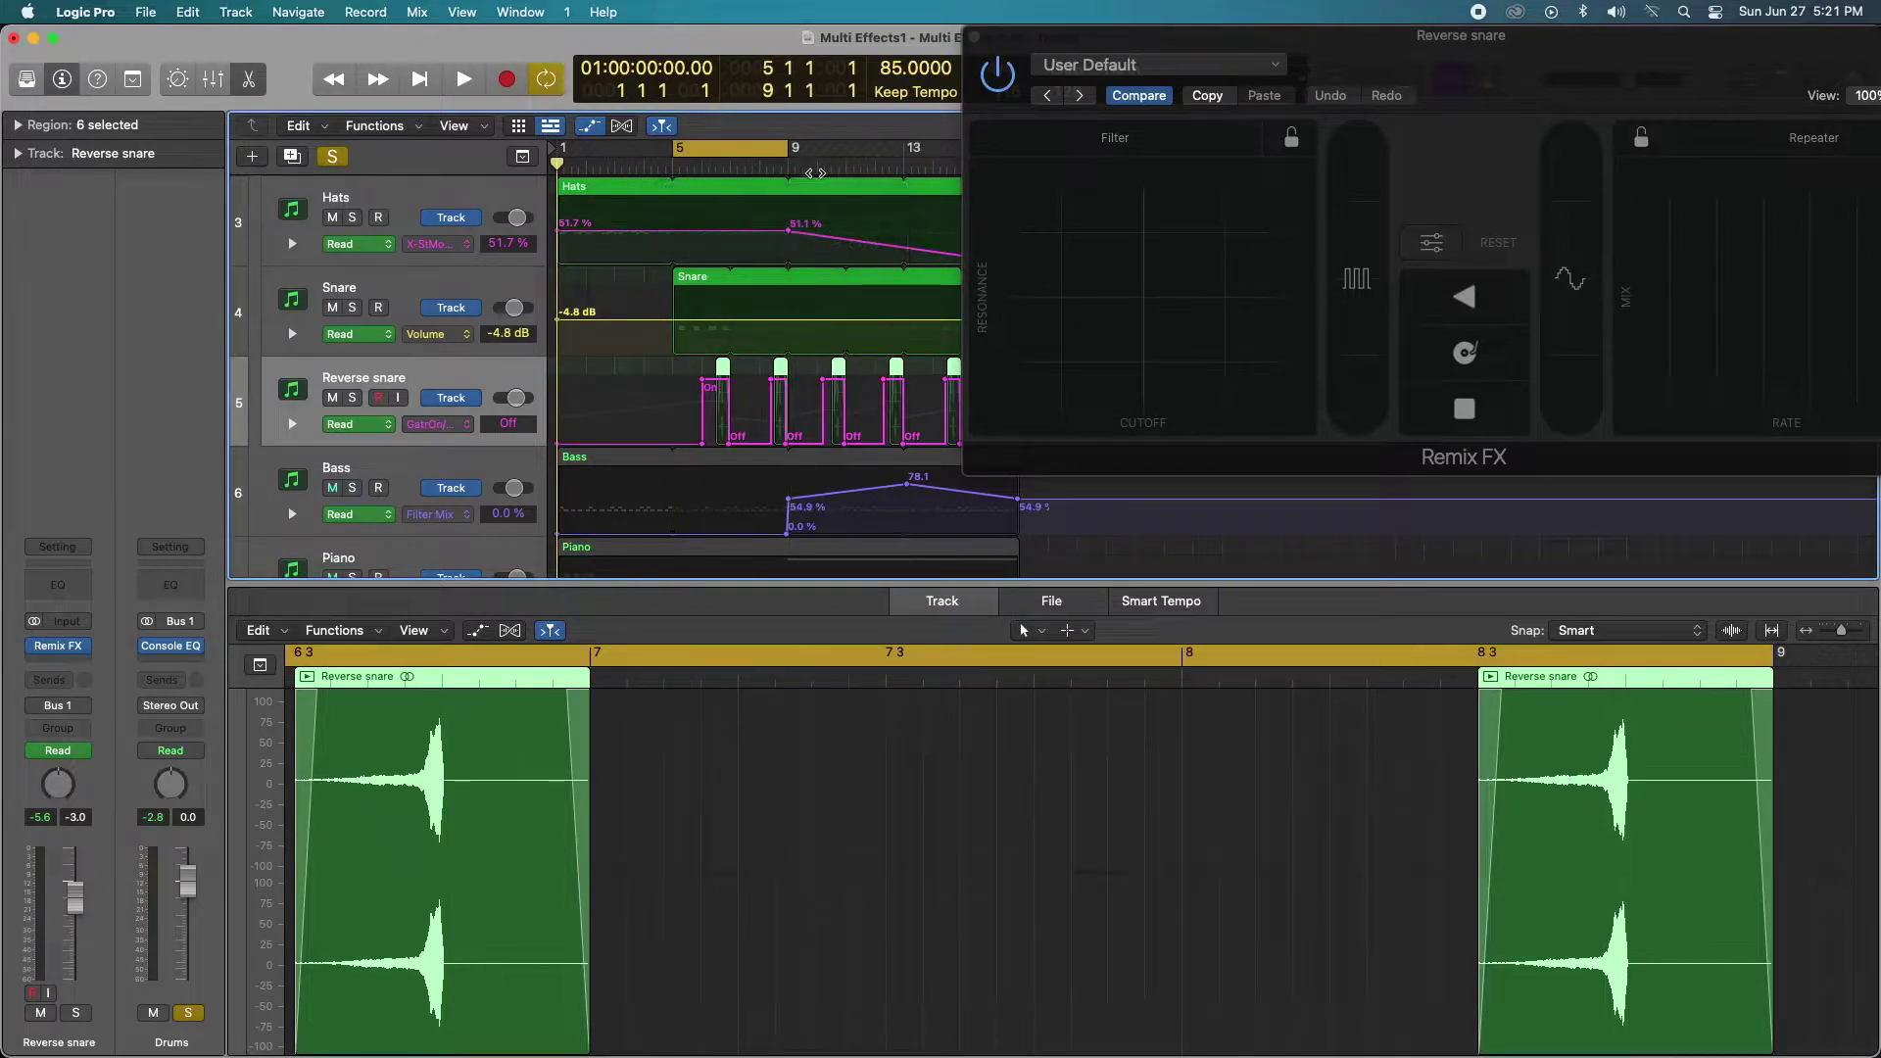
Play the bar 5–9 cycle zoomed in, performing Remix FX on the Reverse snare, then stop and zoom out
key(space)
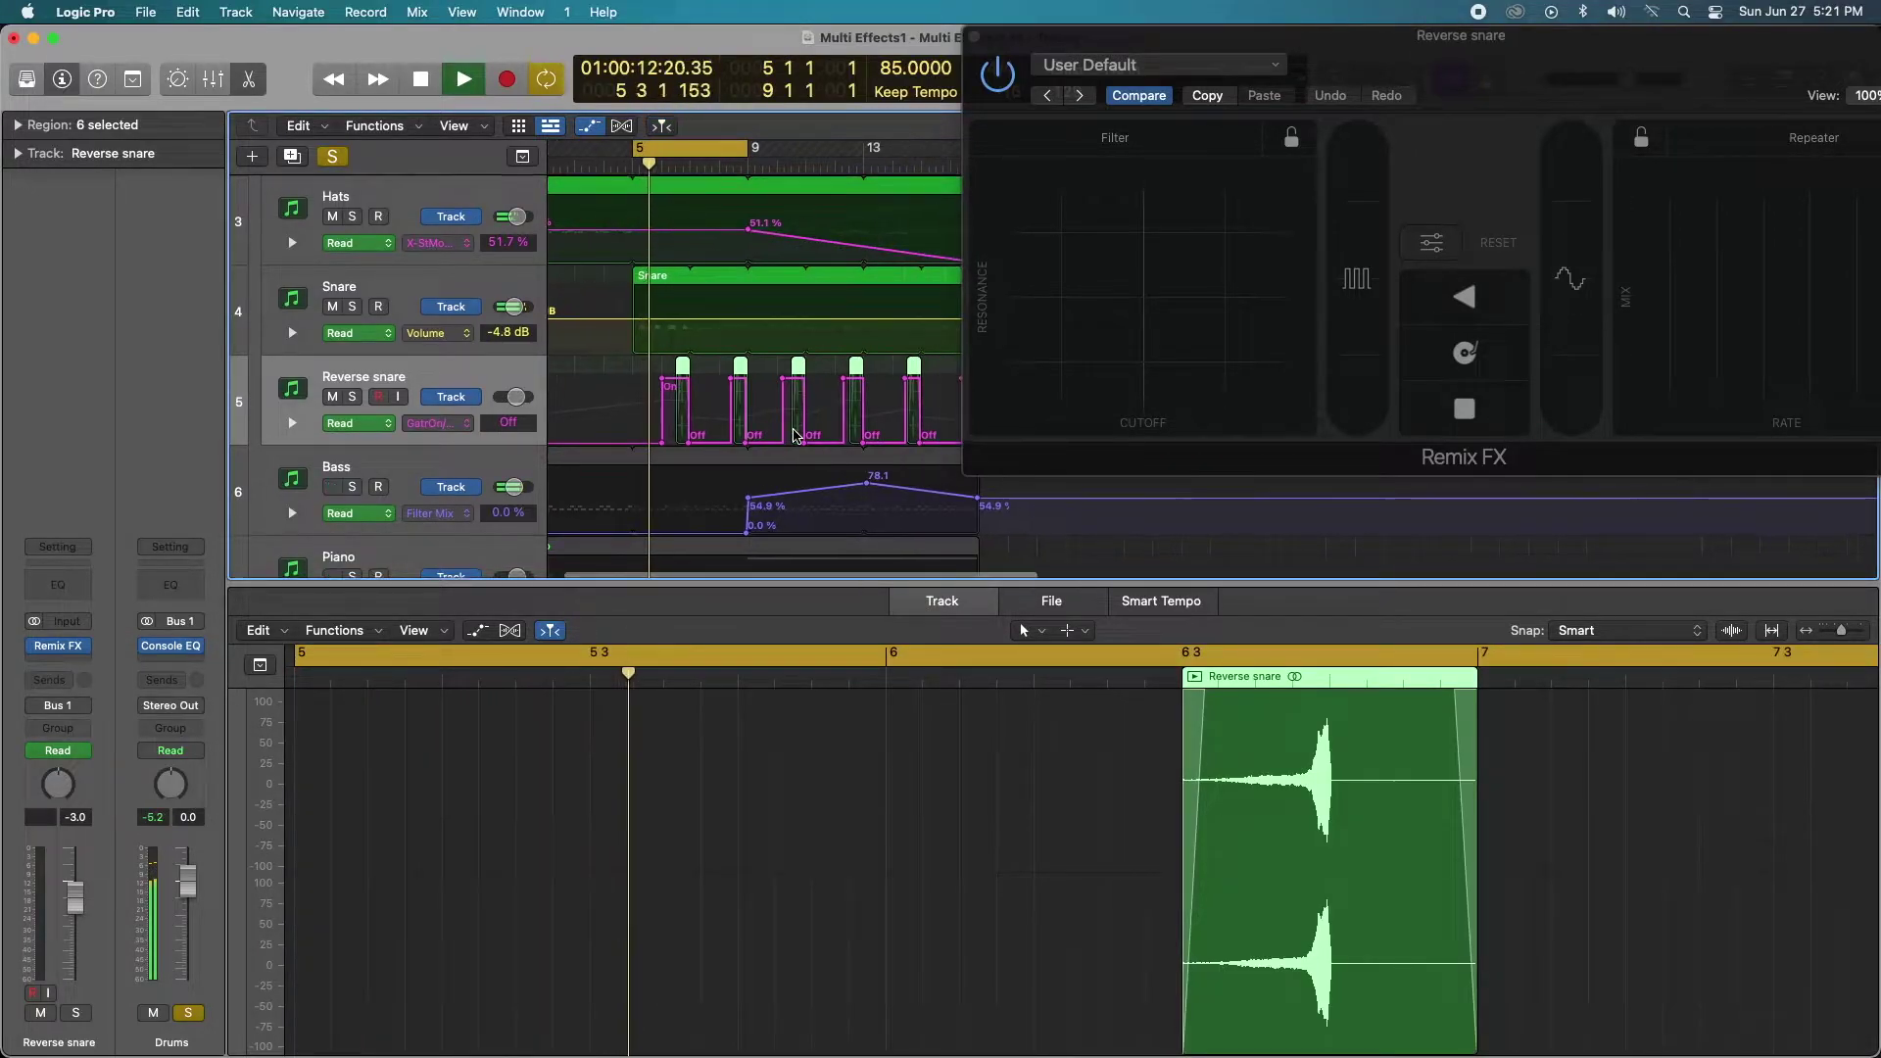
key(super+Right)
key(super+Right)
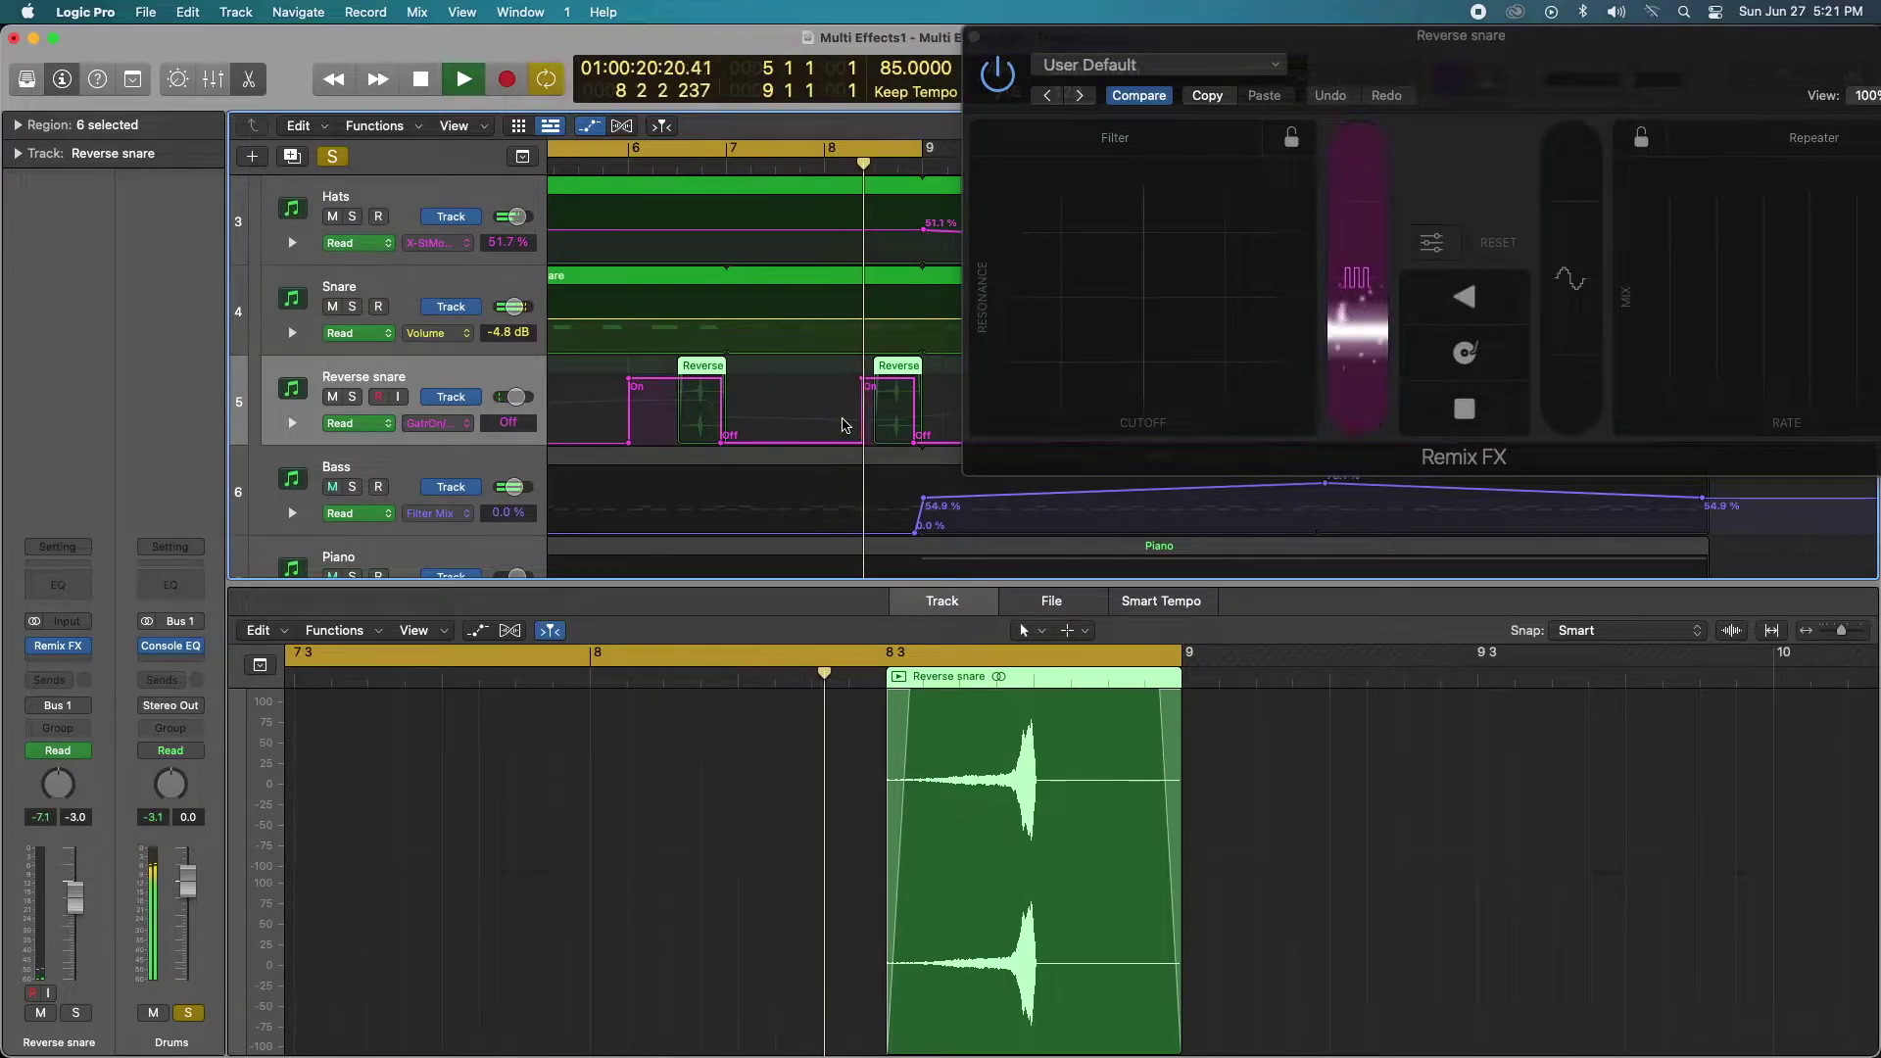
key(space)
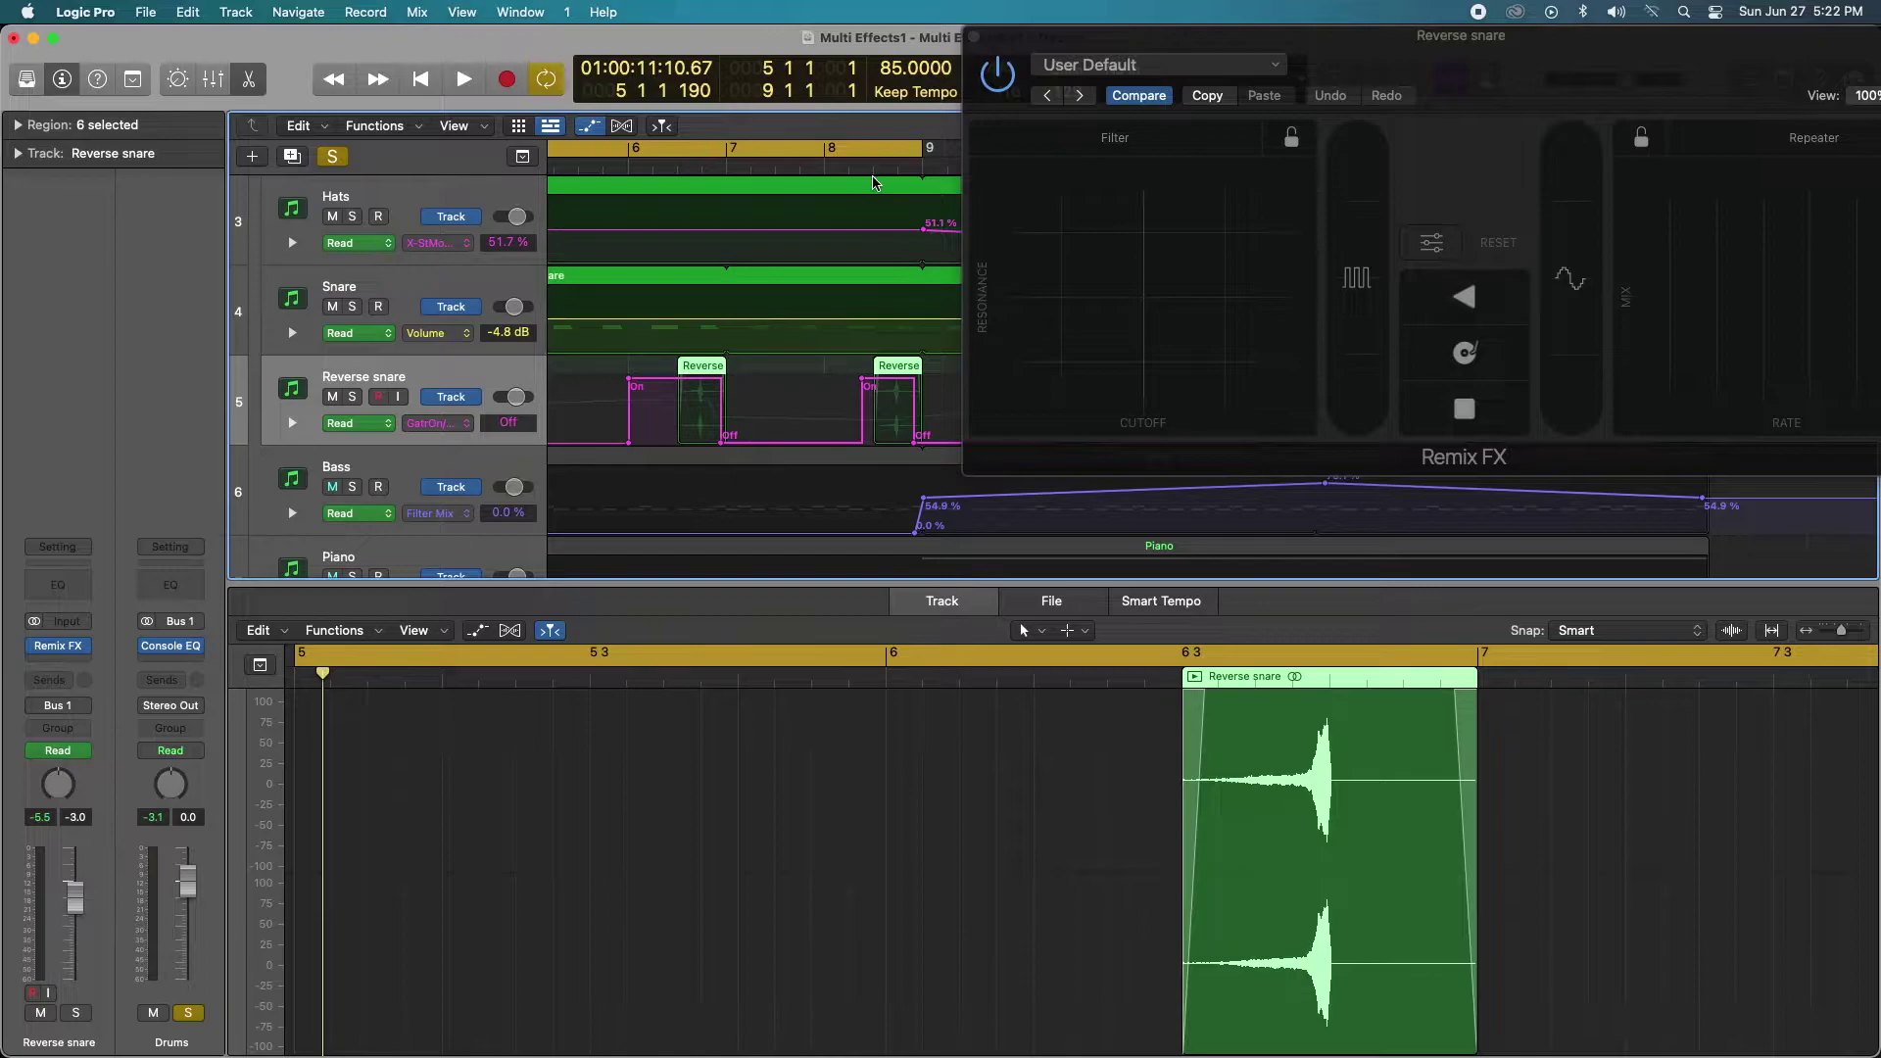
key(super+Left)
Close the Remix FX window, turn off Cycle, and start playing the song
click(976, 47)
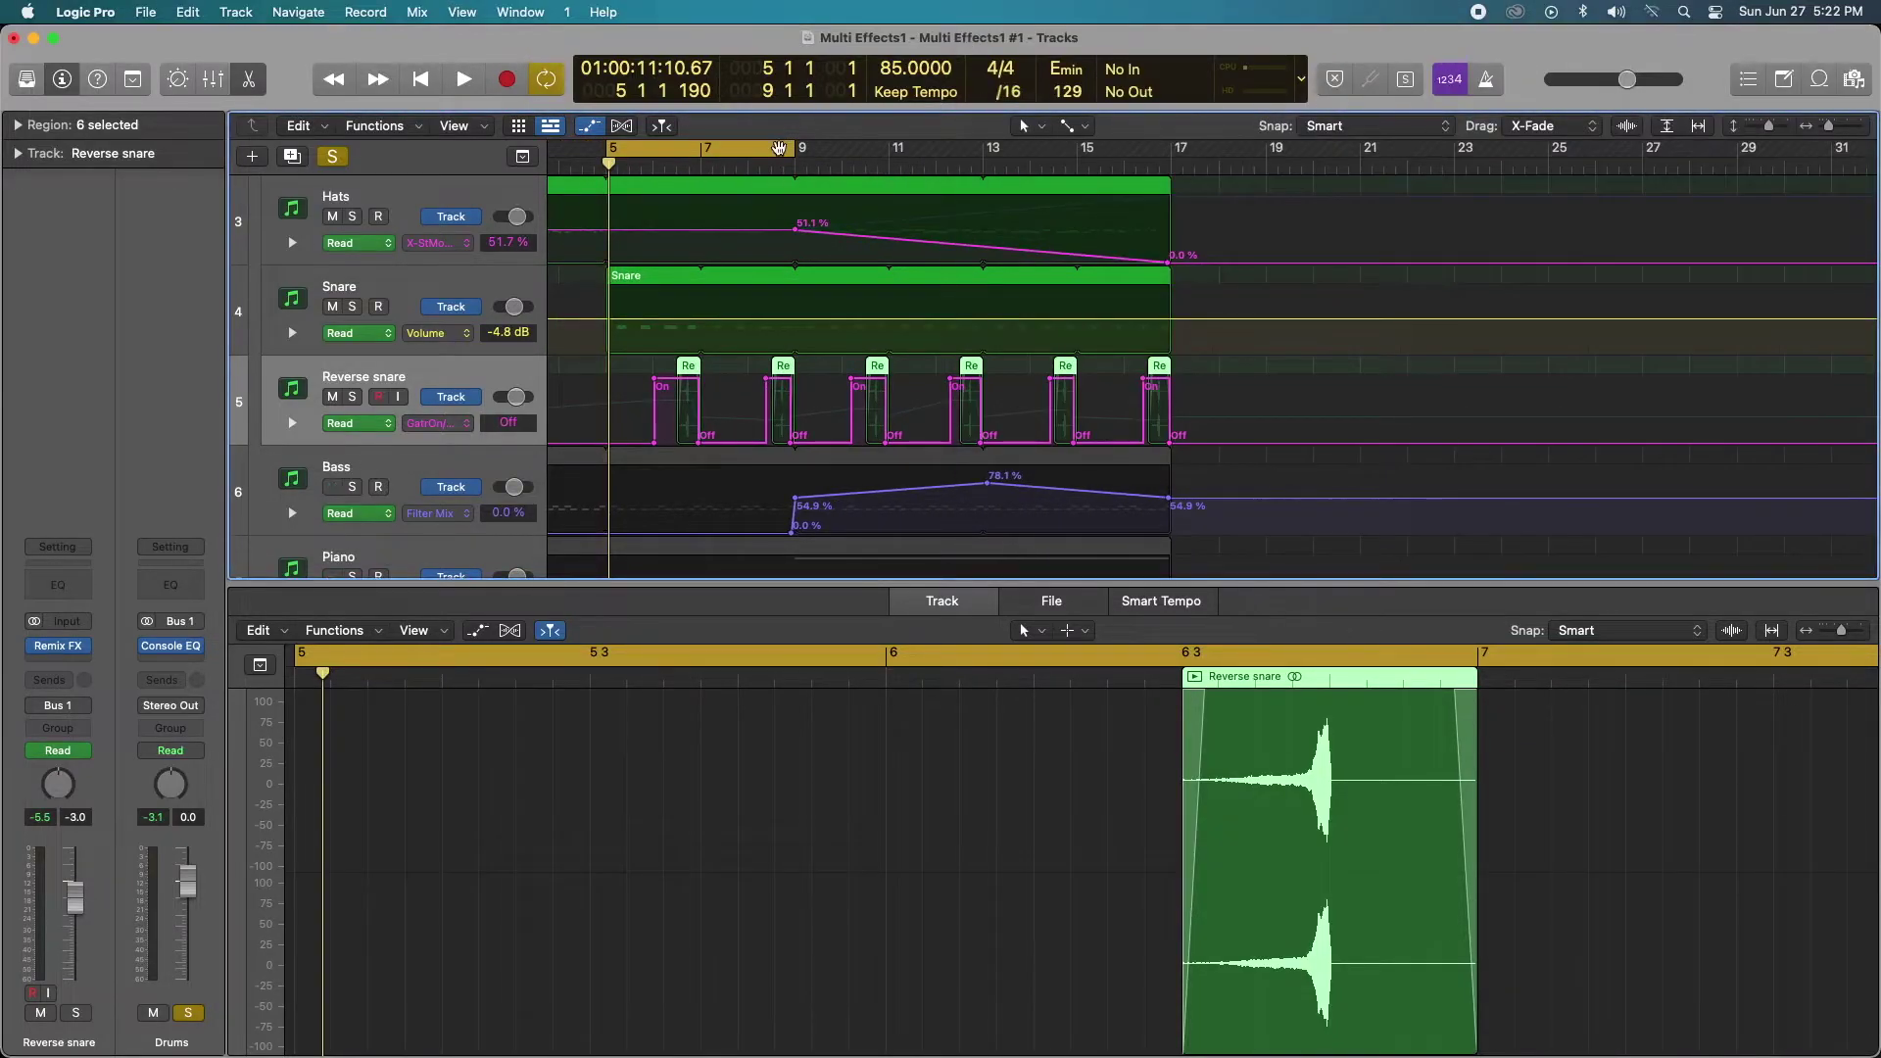
click(735, 169)
key(space)
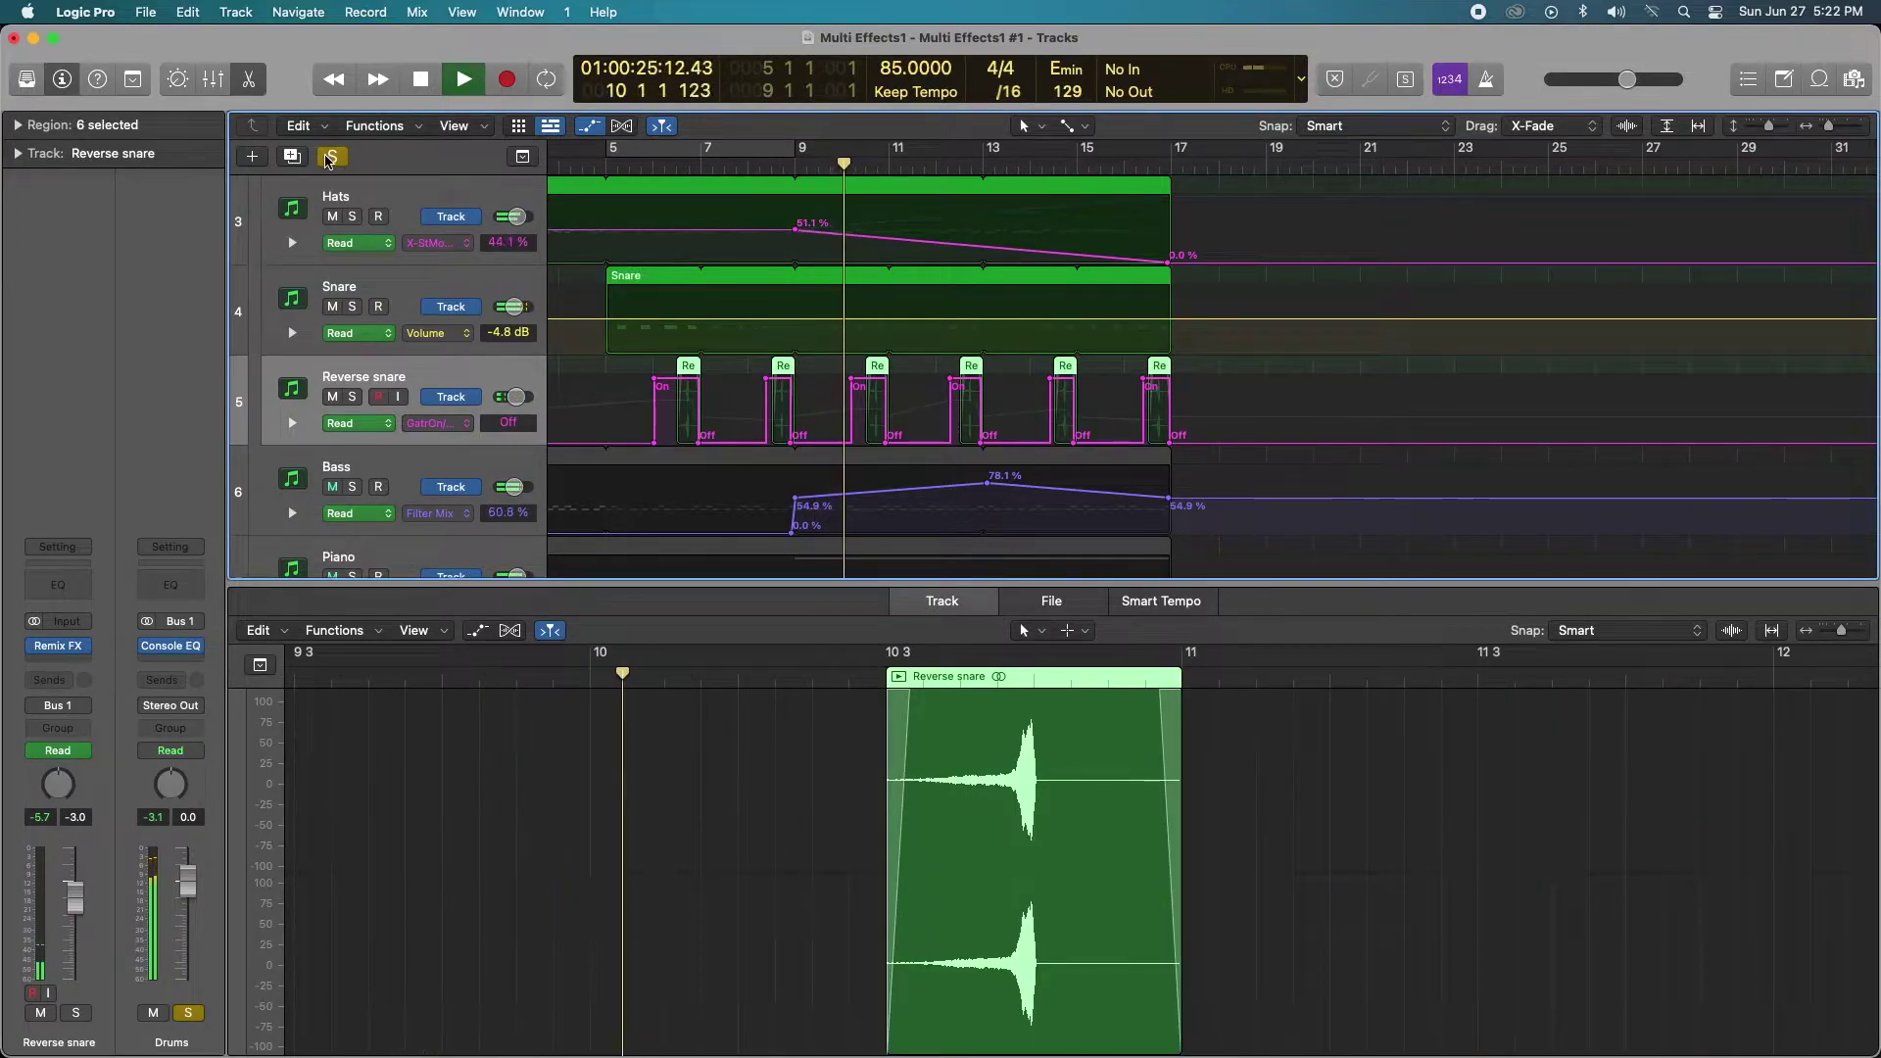
Unsolo and then re-solo the Drums during playback, stopping near bar 13
click(331, 156)
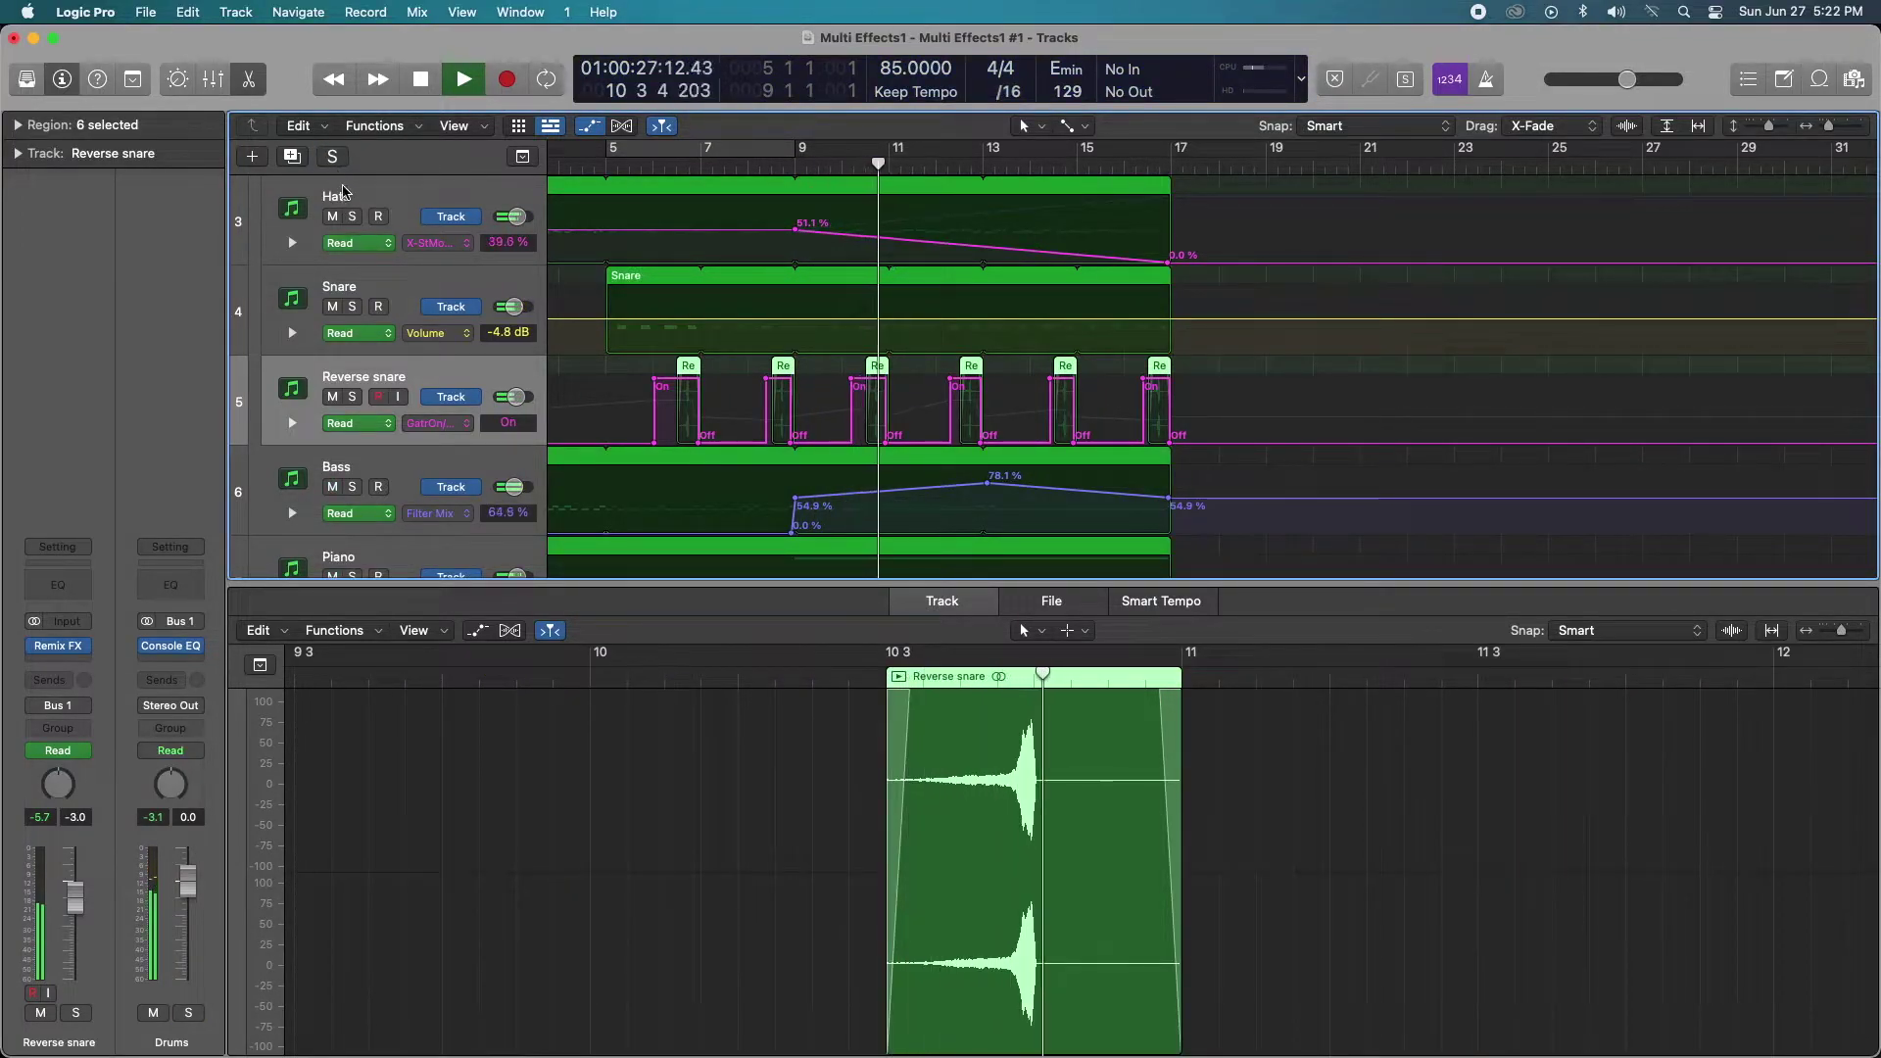
scroll(348, 212, up, 5)
click(354, 216)
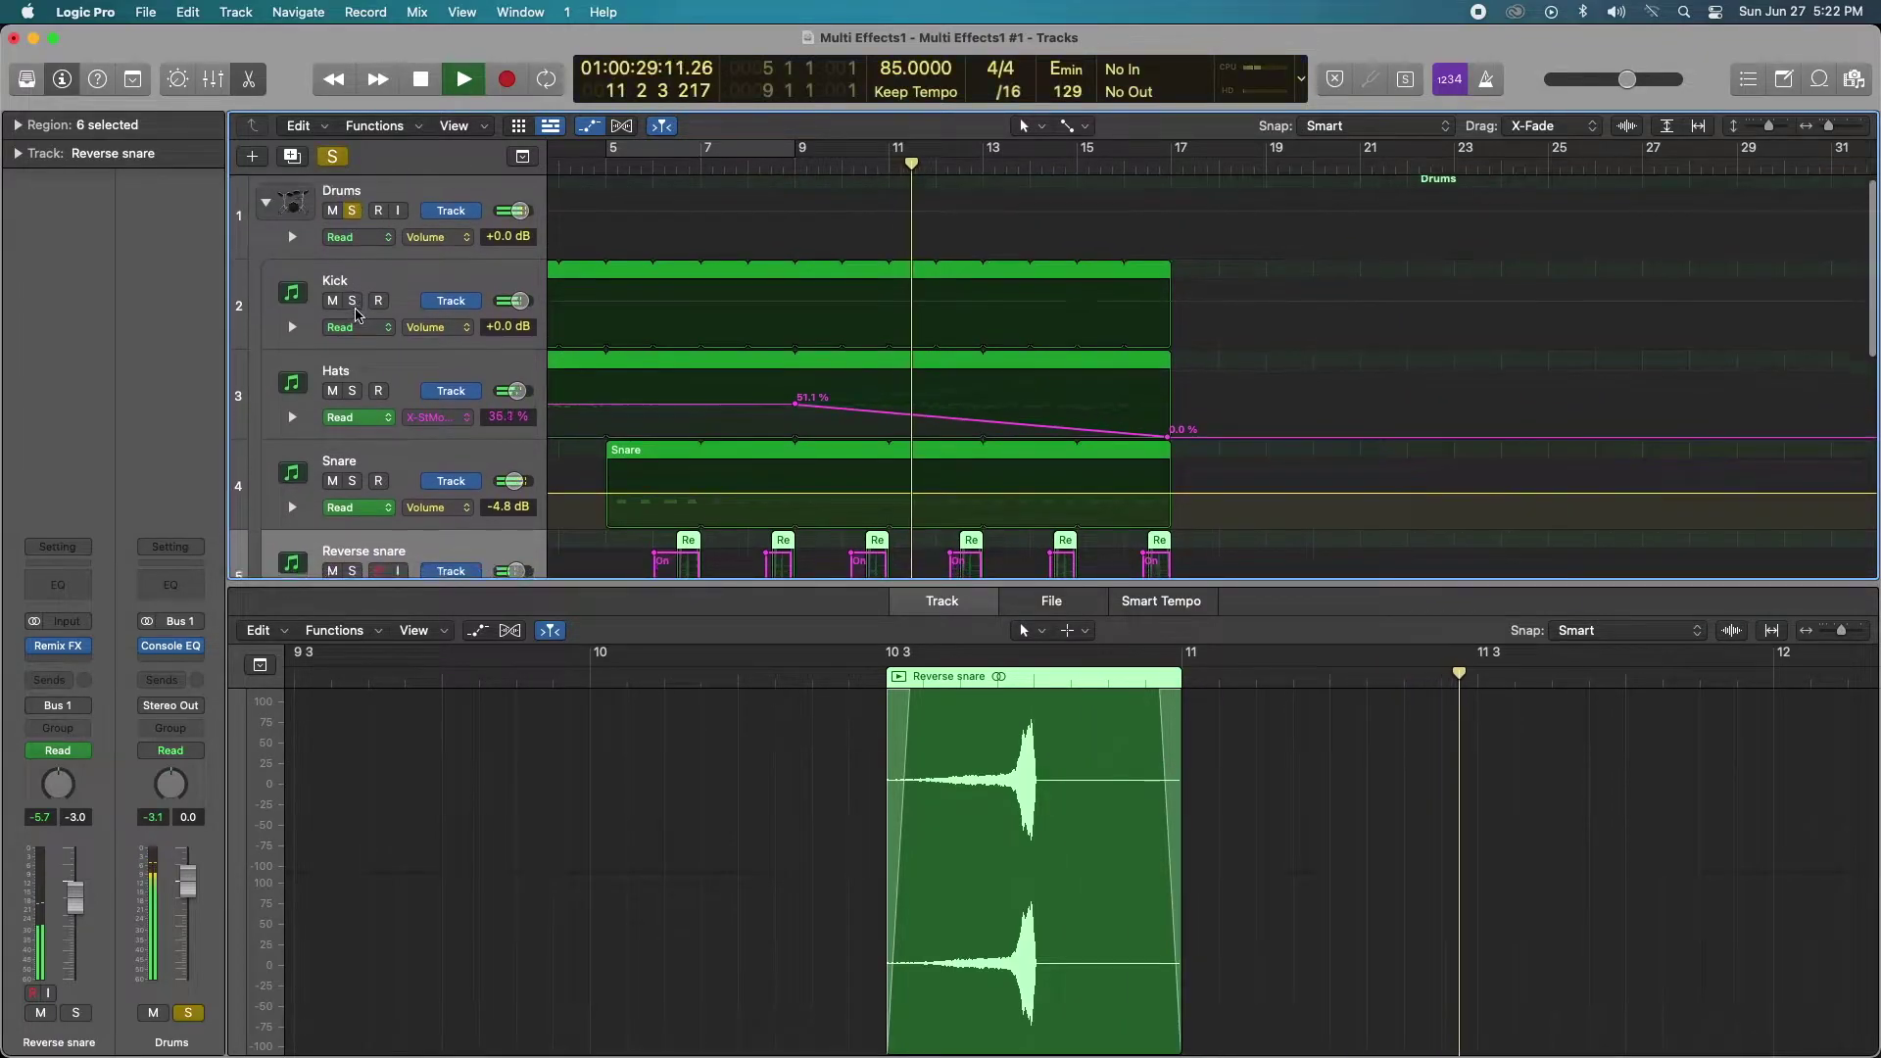
scroll(669, 335, down, 10)
scroll(669, 335, up, 7)
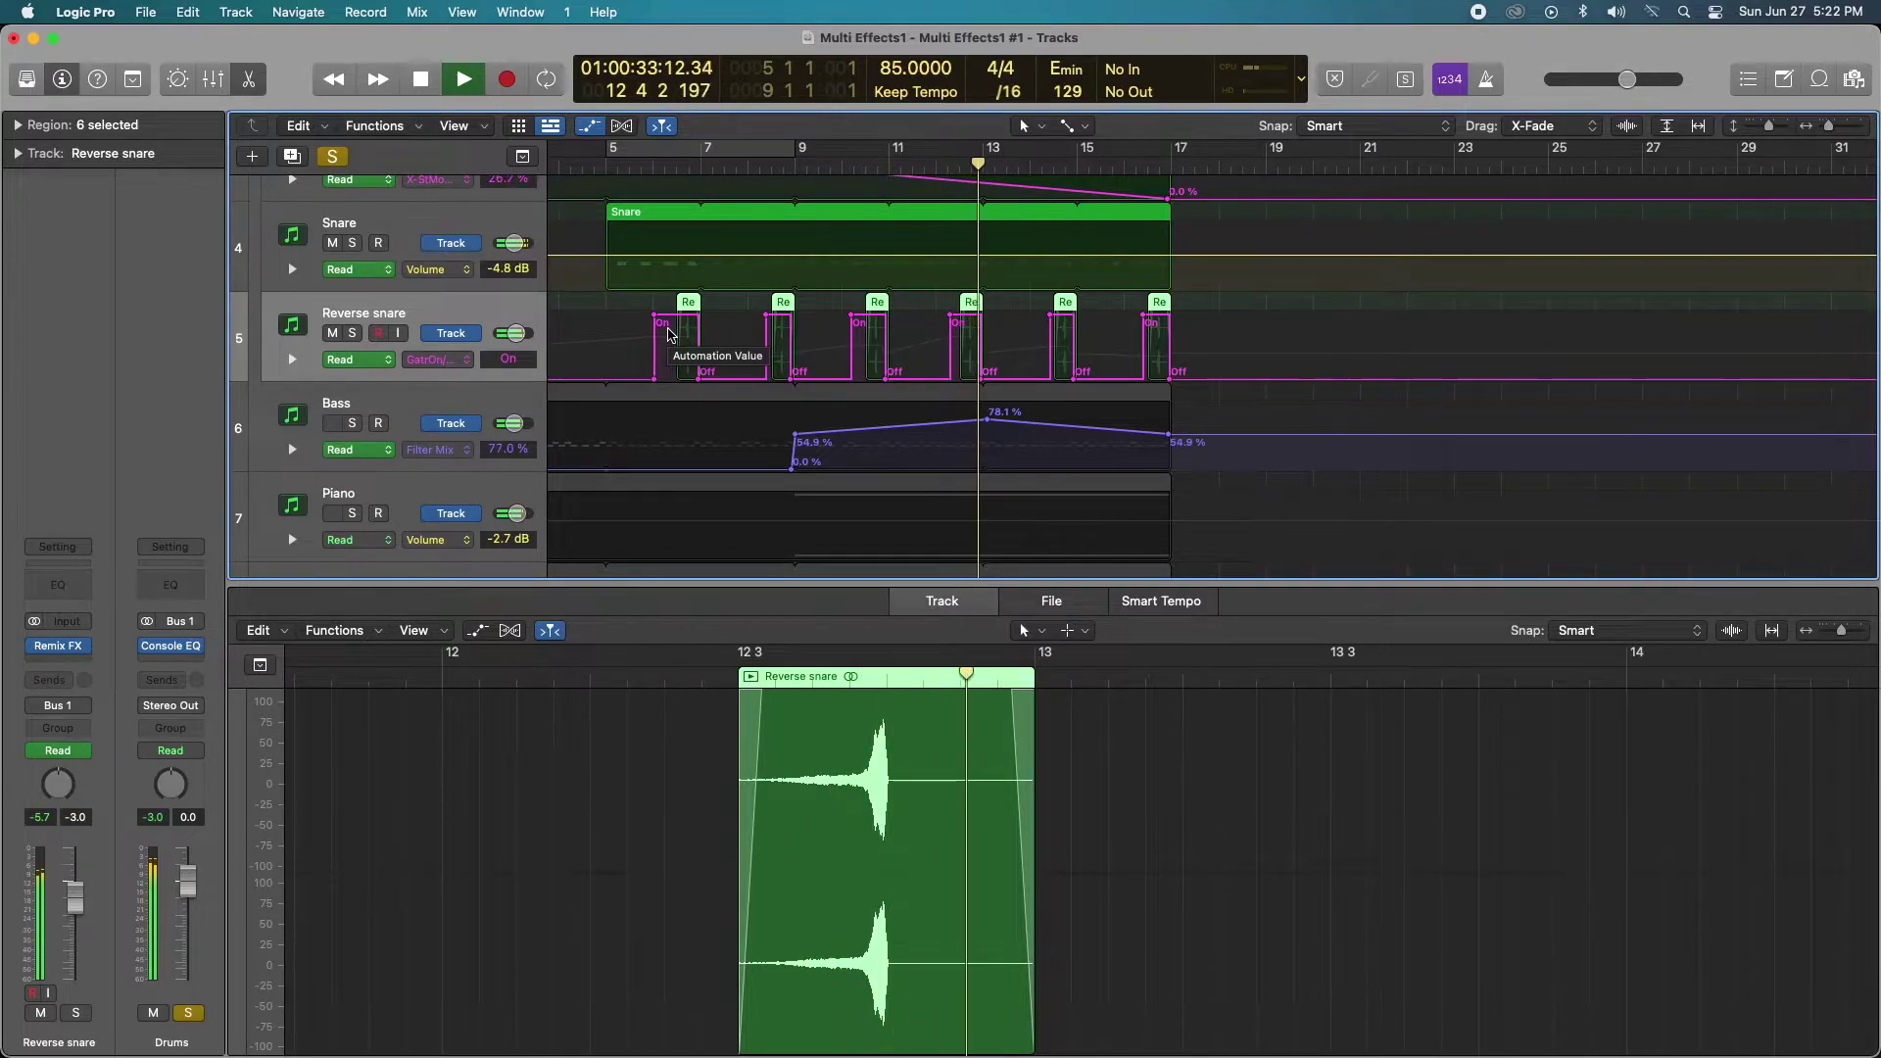
scroll(669, 335, up, 7)
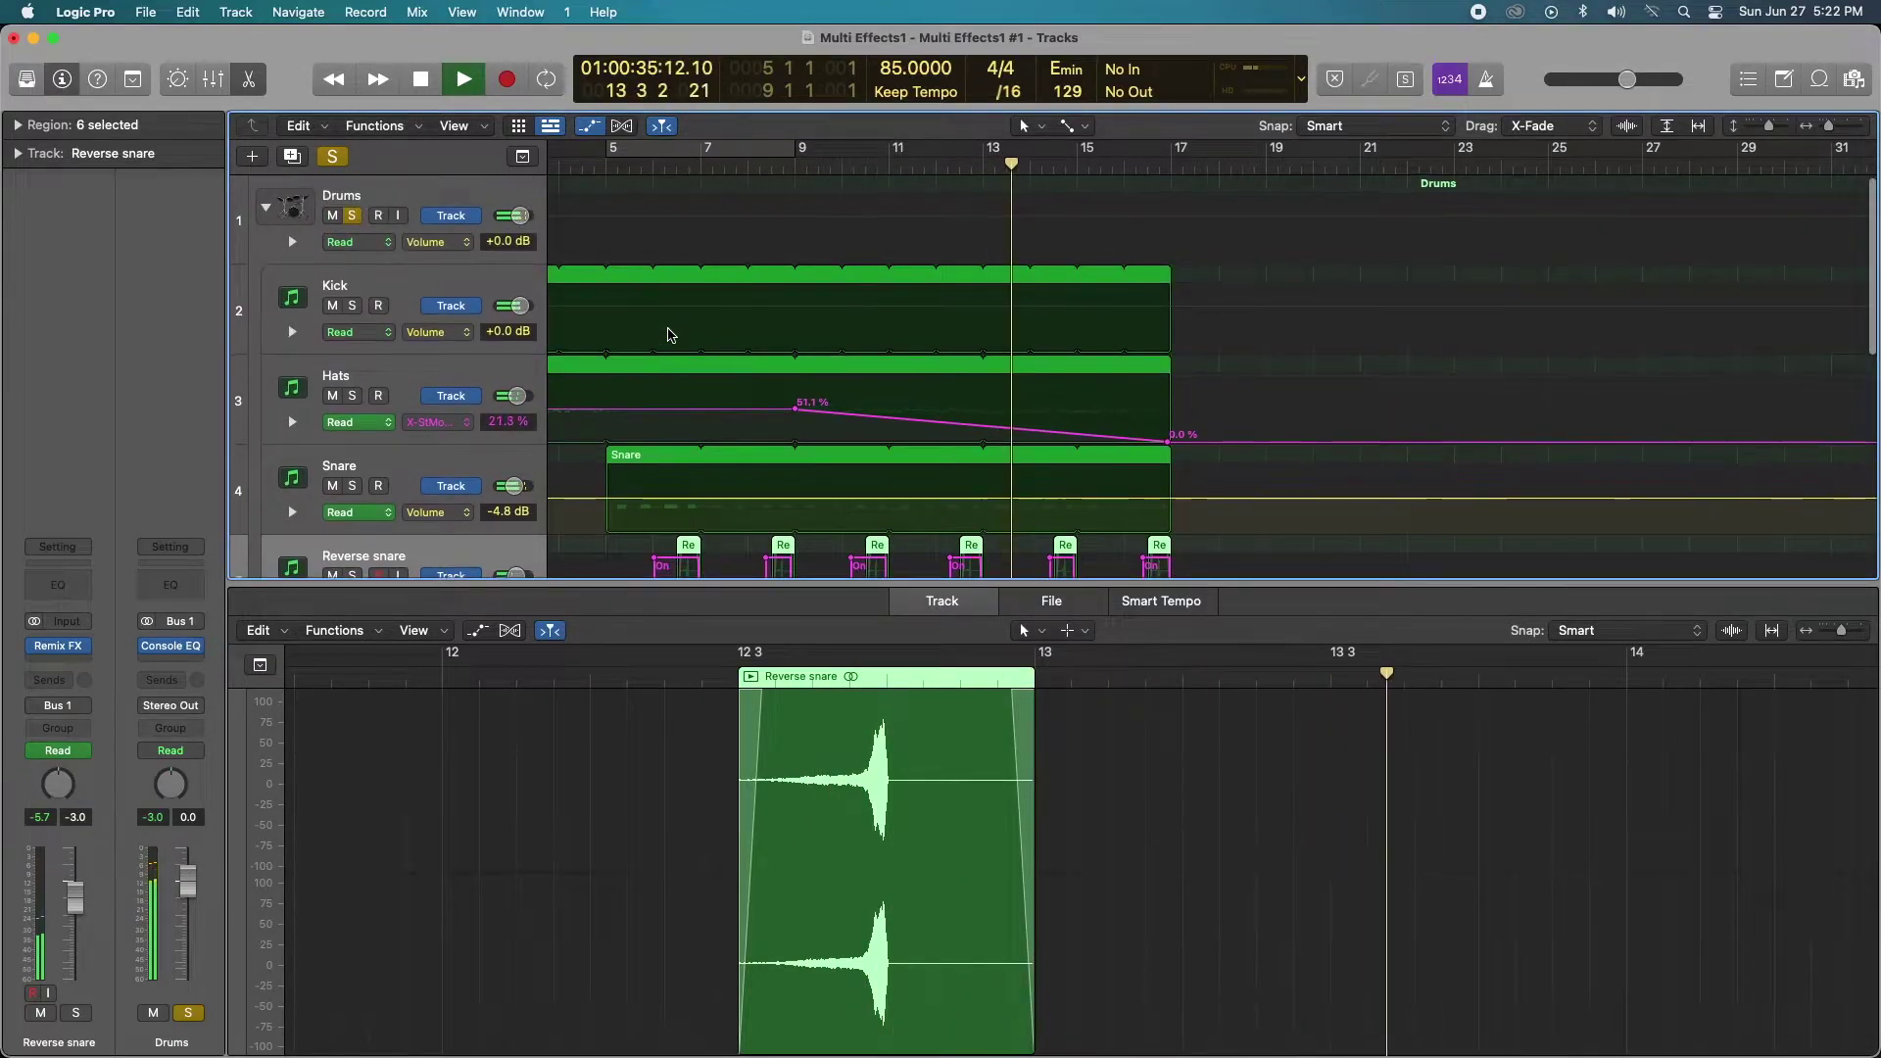
key(space)
scroll(669, 333, down, 4)
Clear the Drums solo
scroll(669, 330, down, 4)
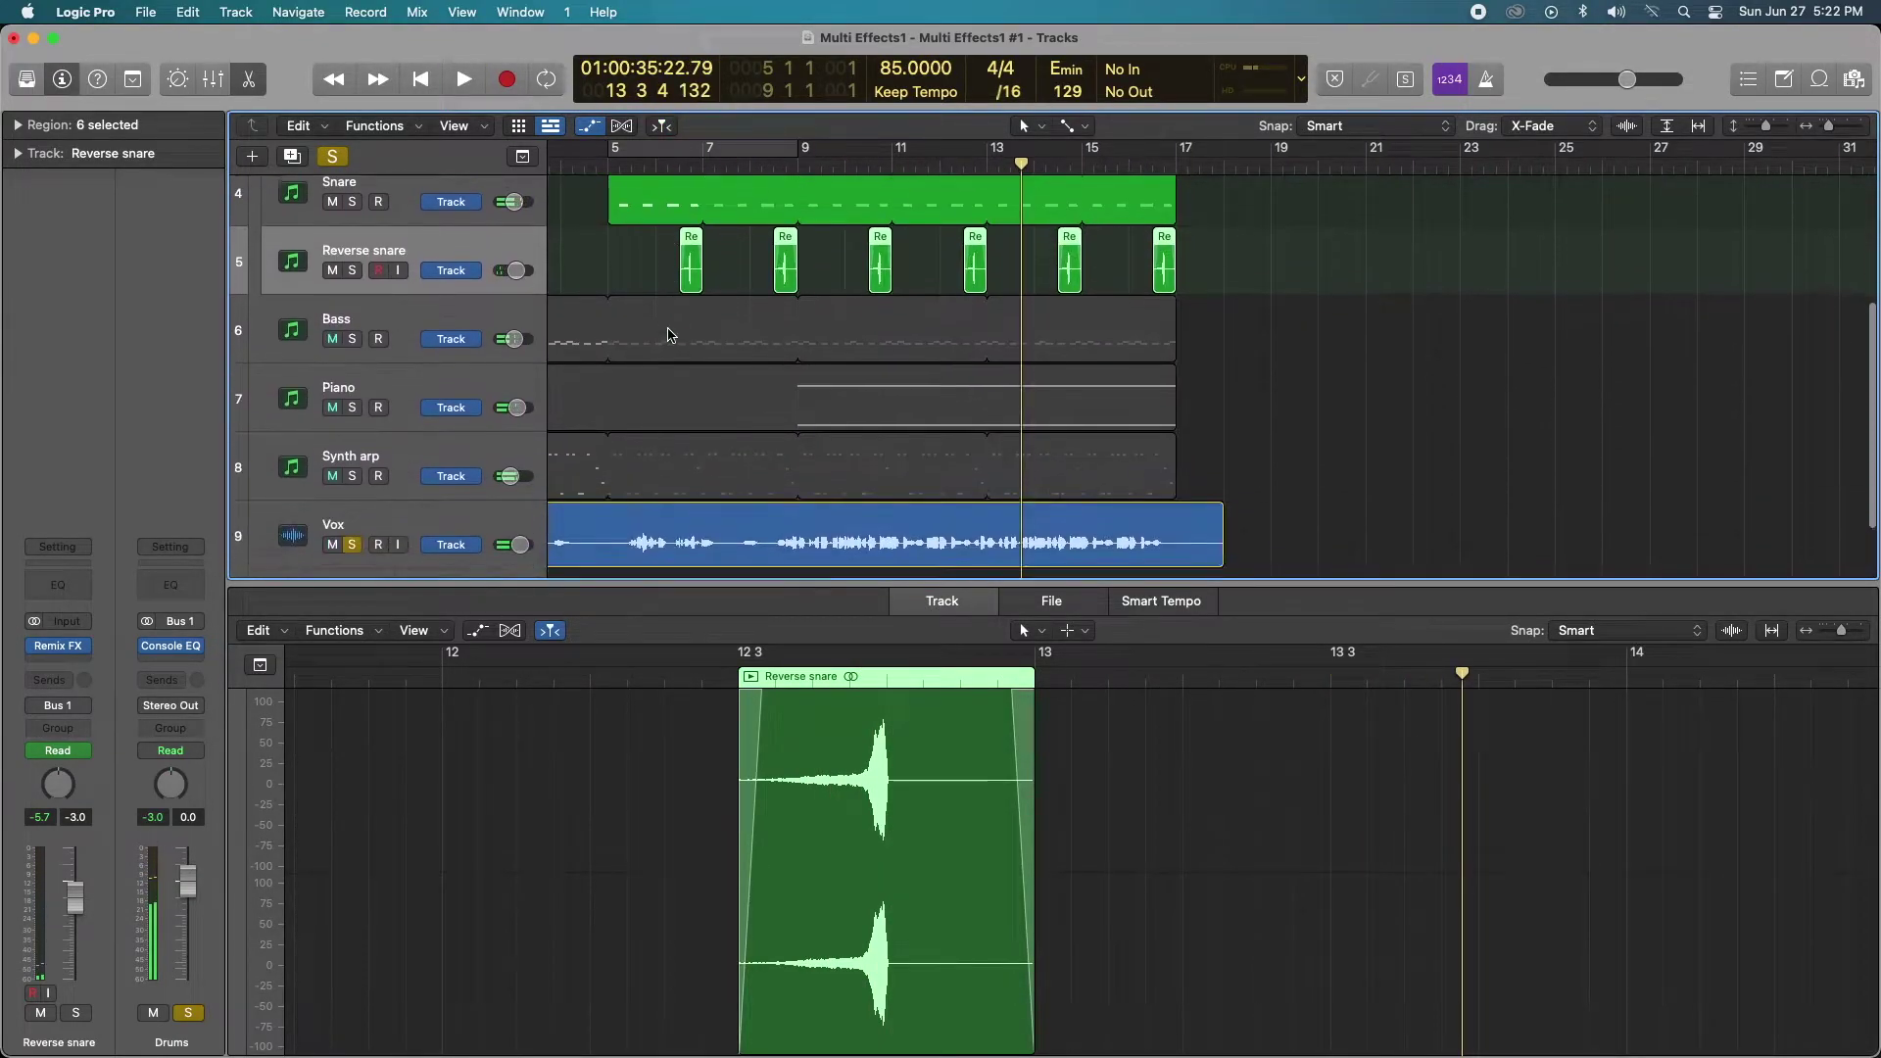
scroll(330, 240, up, 8)
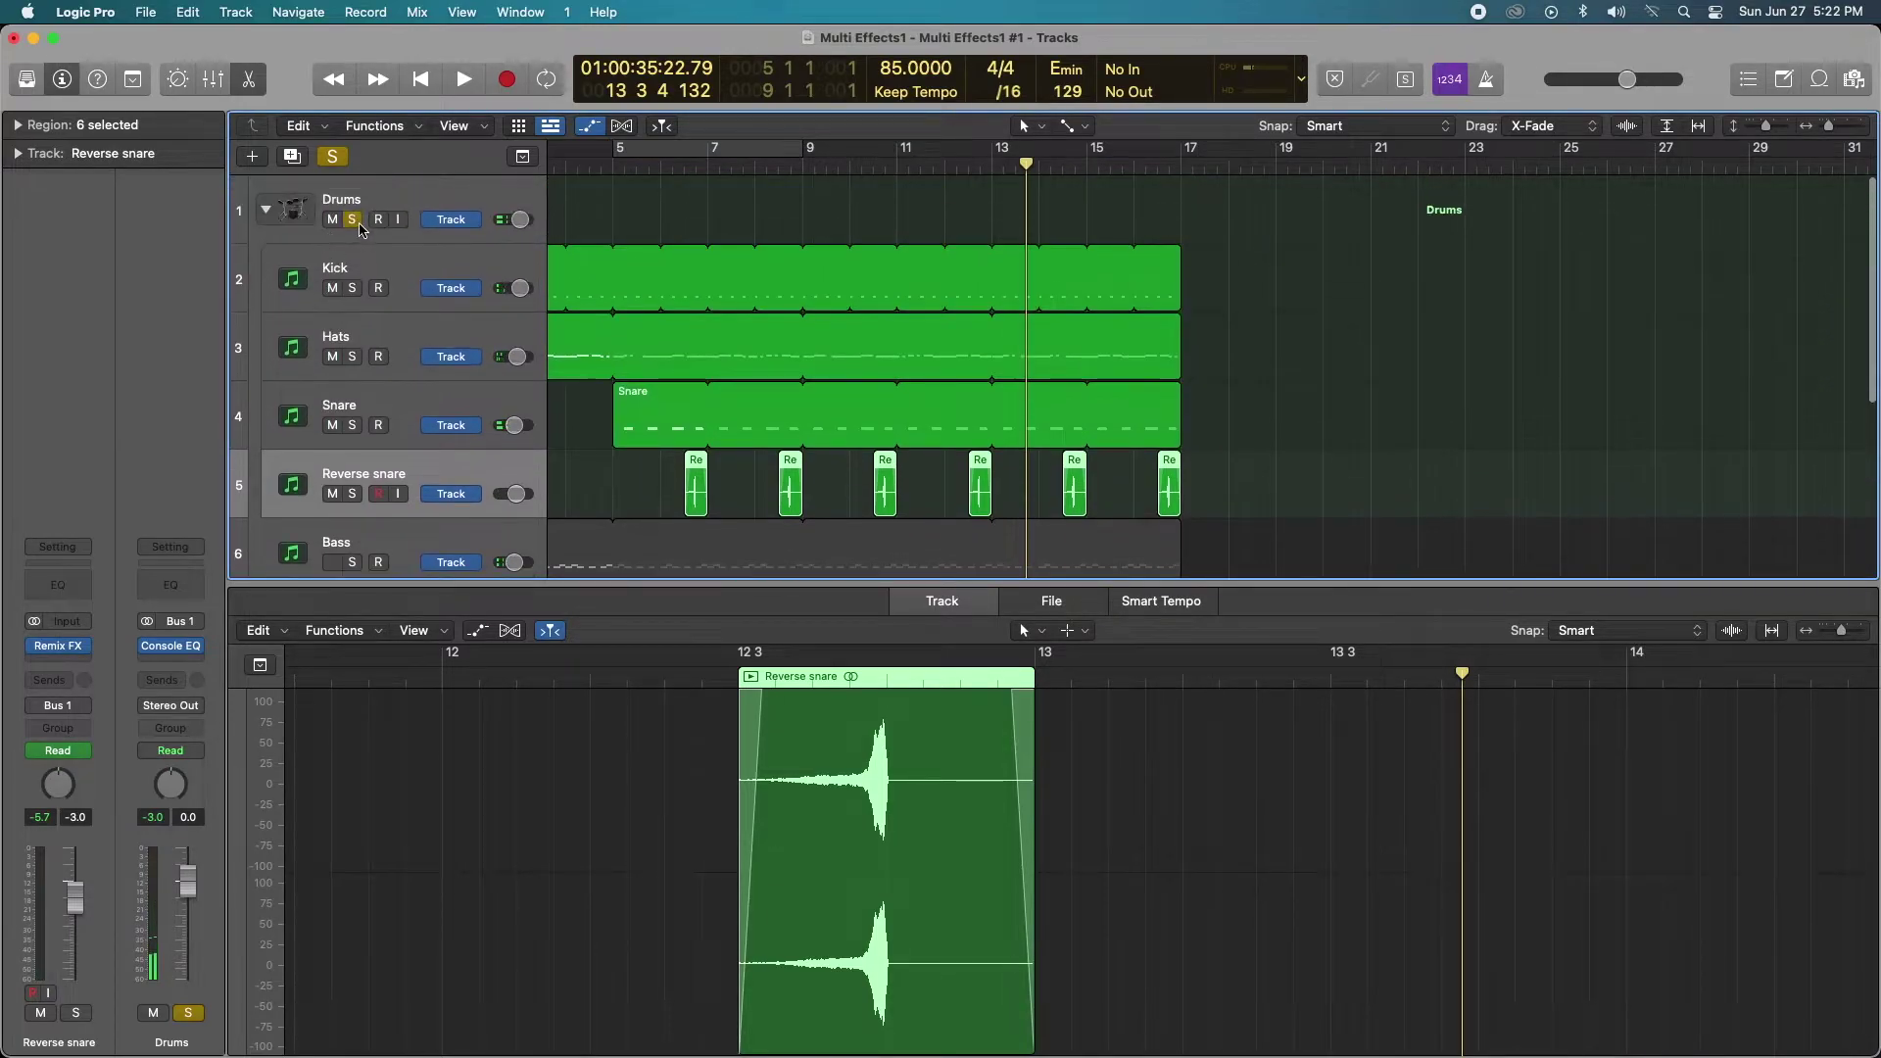
click(351, 219)
scroll(392, 404, down, 5)
Select the Vox region and open the Vox track's Remix FX, moving it clear of the editor
click(578, 467)
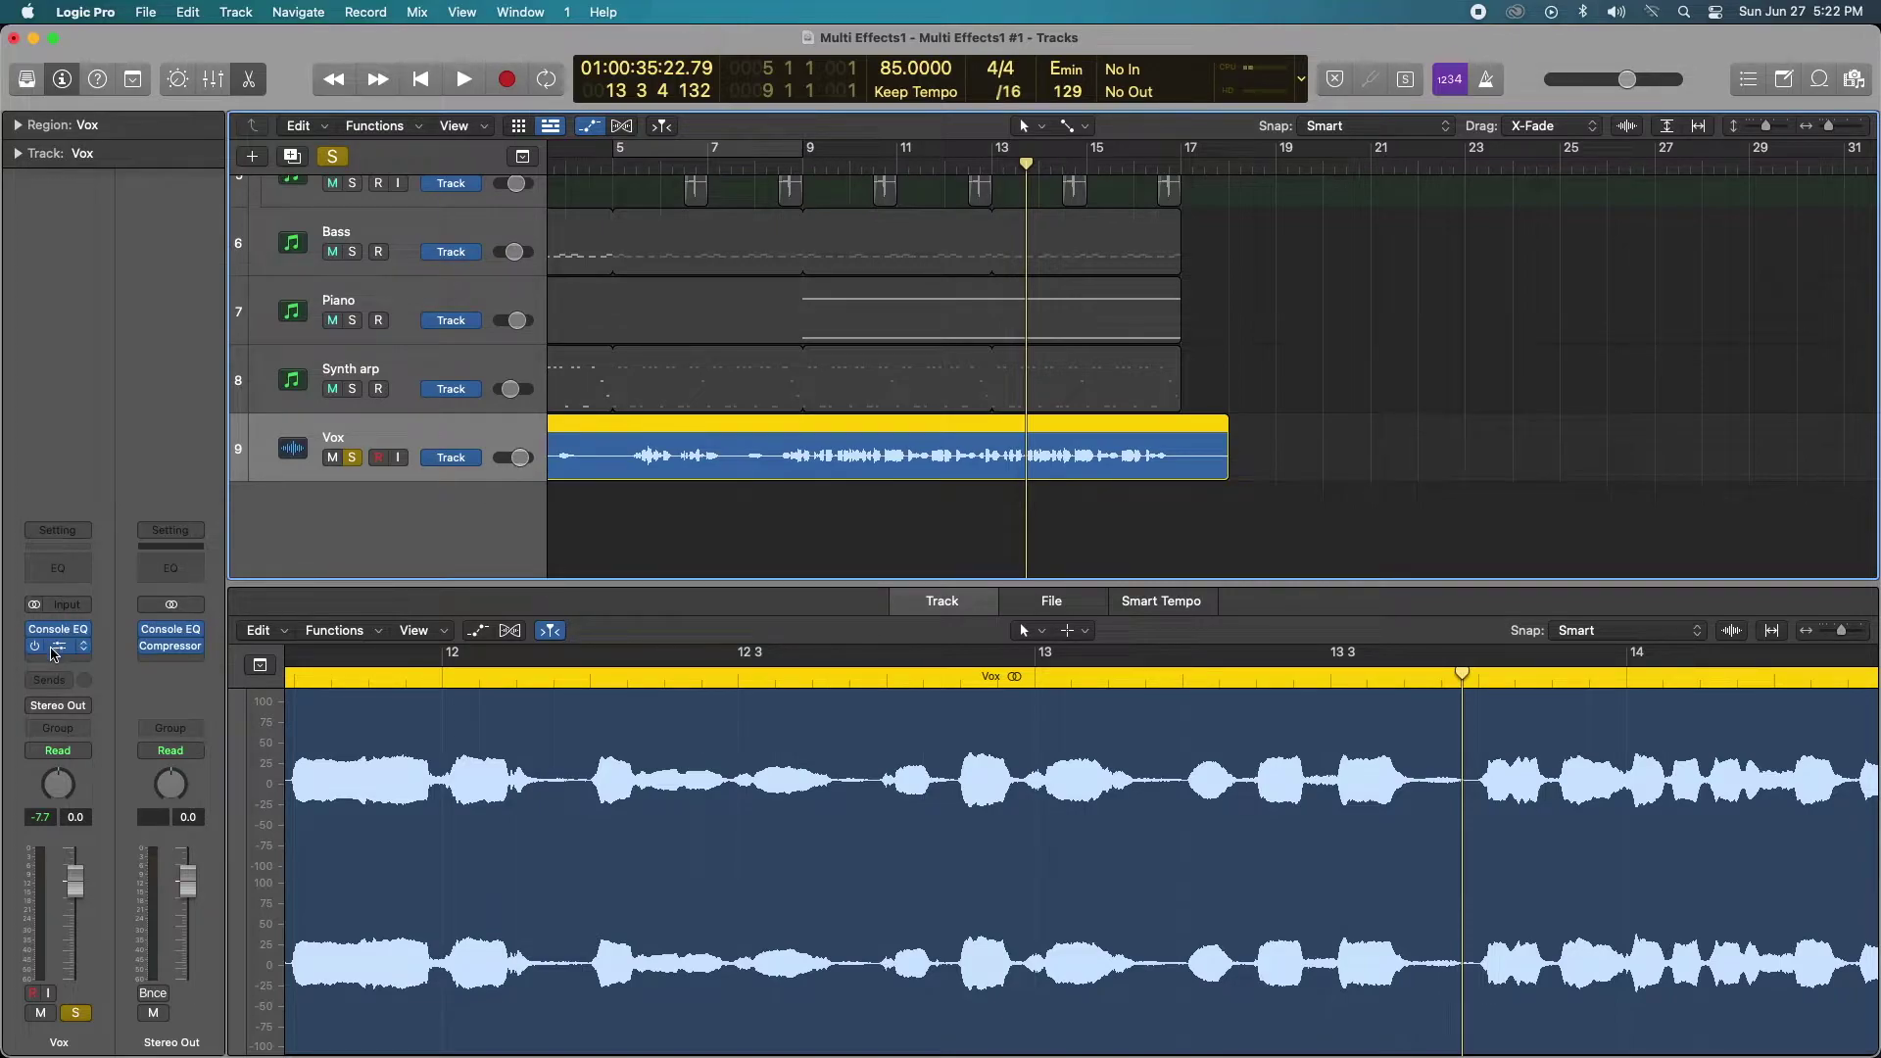
click(57, 645)
drag(1041, 274, 1153, 235)
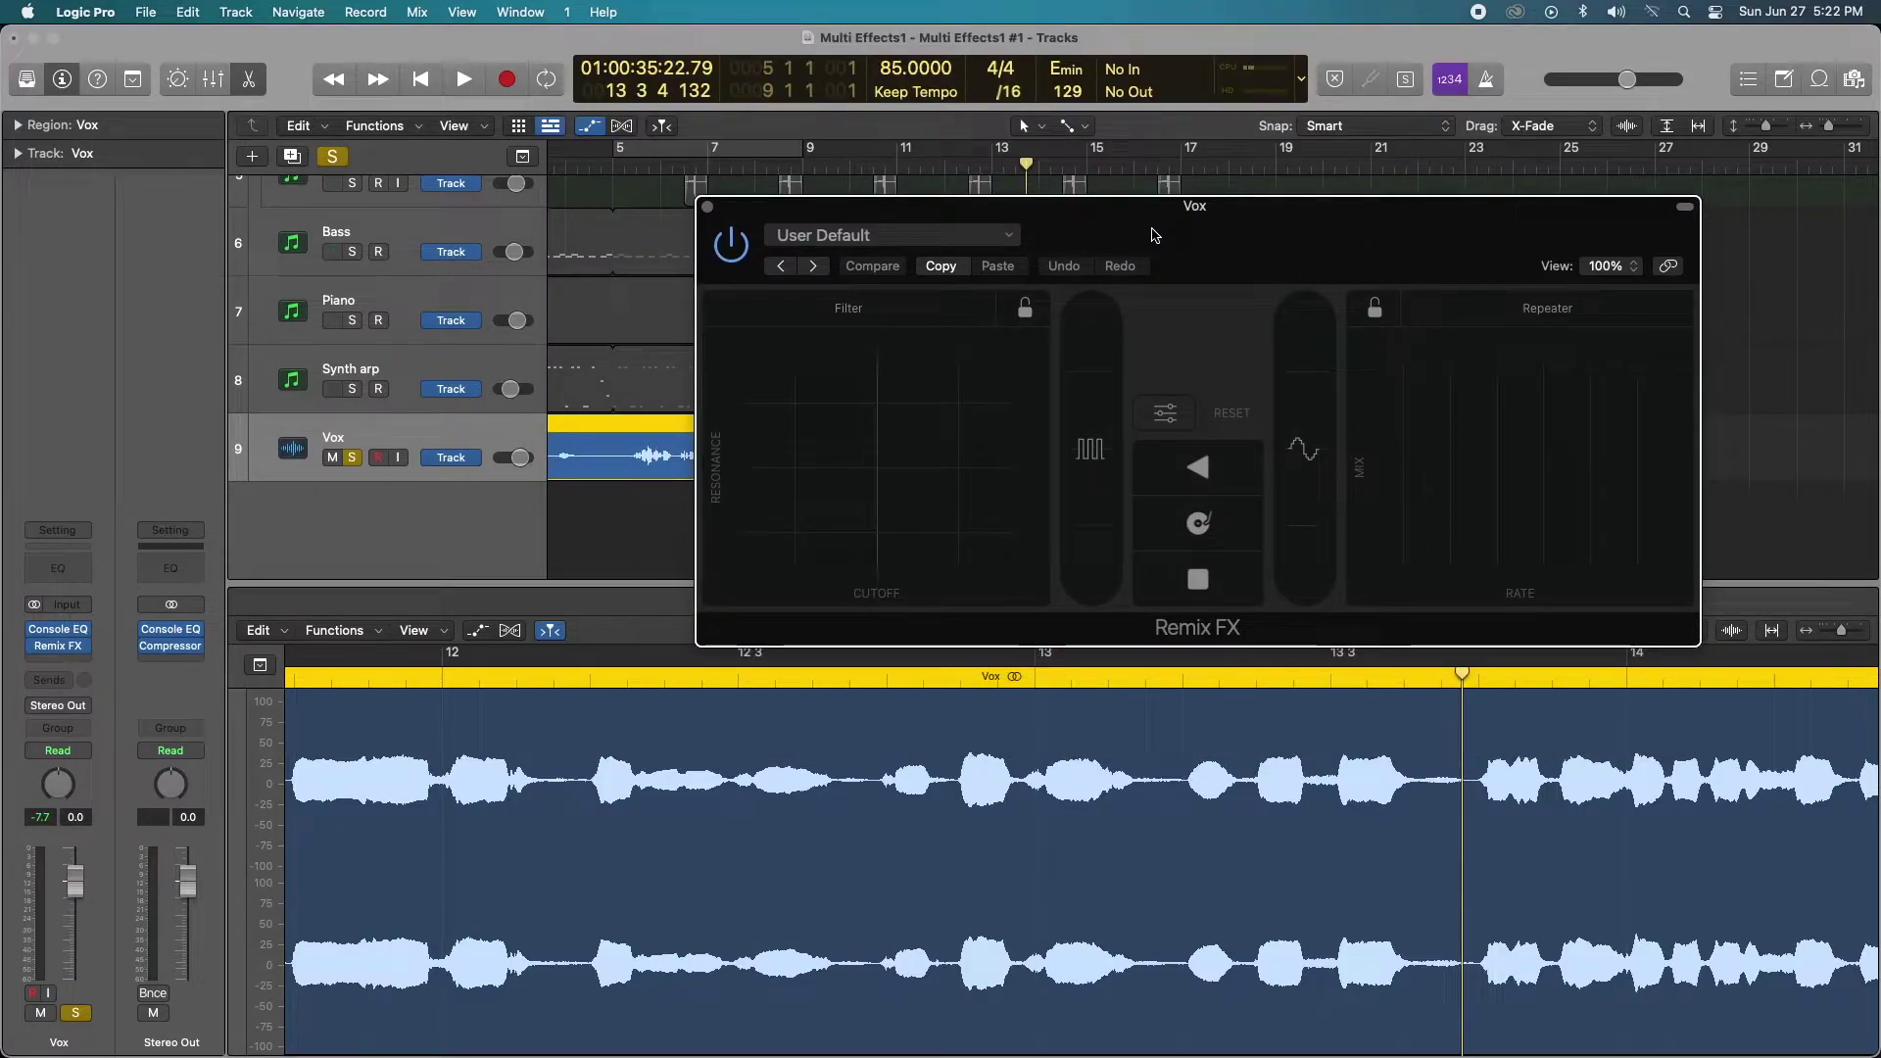
drag(1153, 235, 1036, 56)
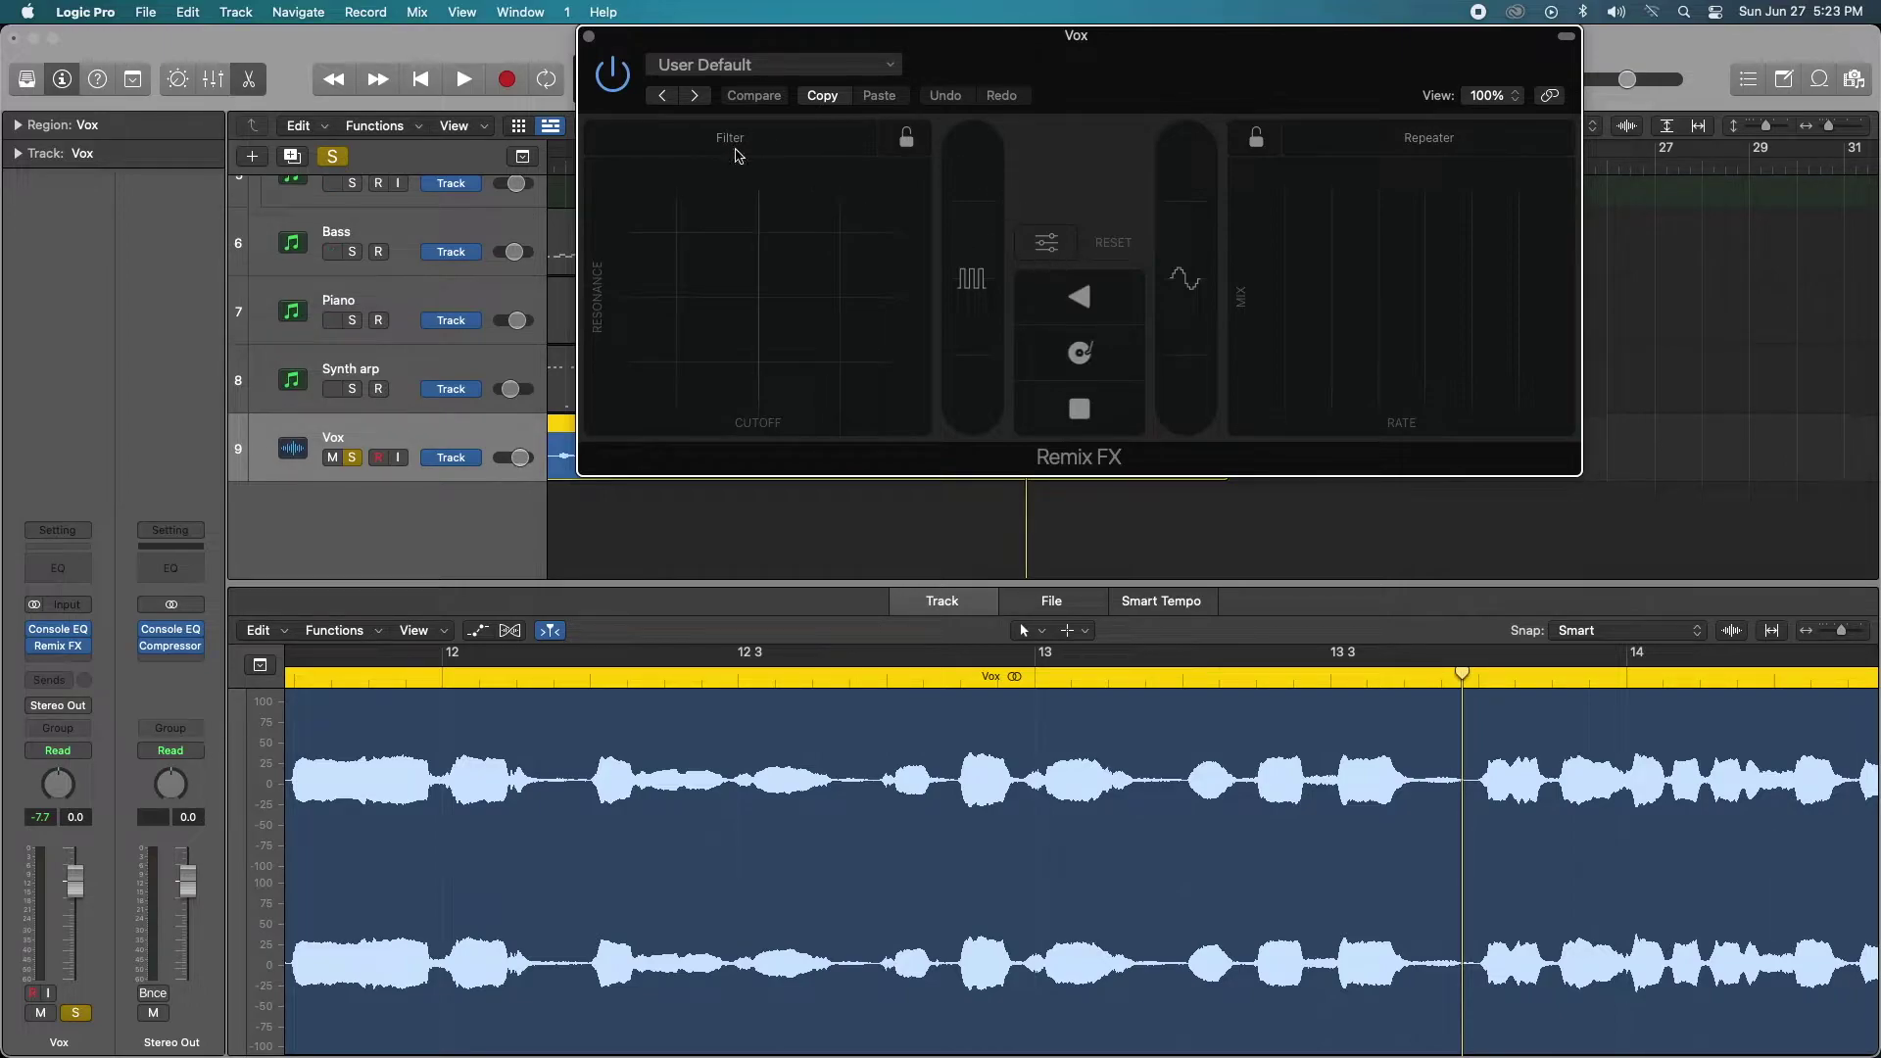
Check the left-pad effect choices, keep Filter, and move the Remix FX window further right
click(729, 139)
click(784, 147)
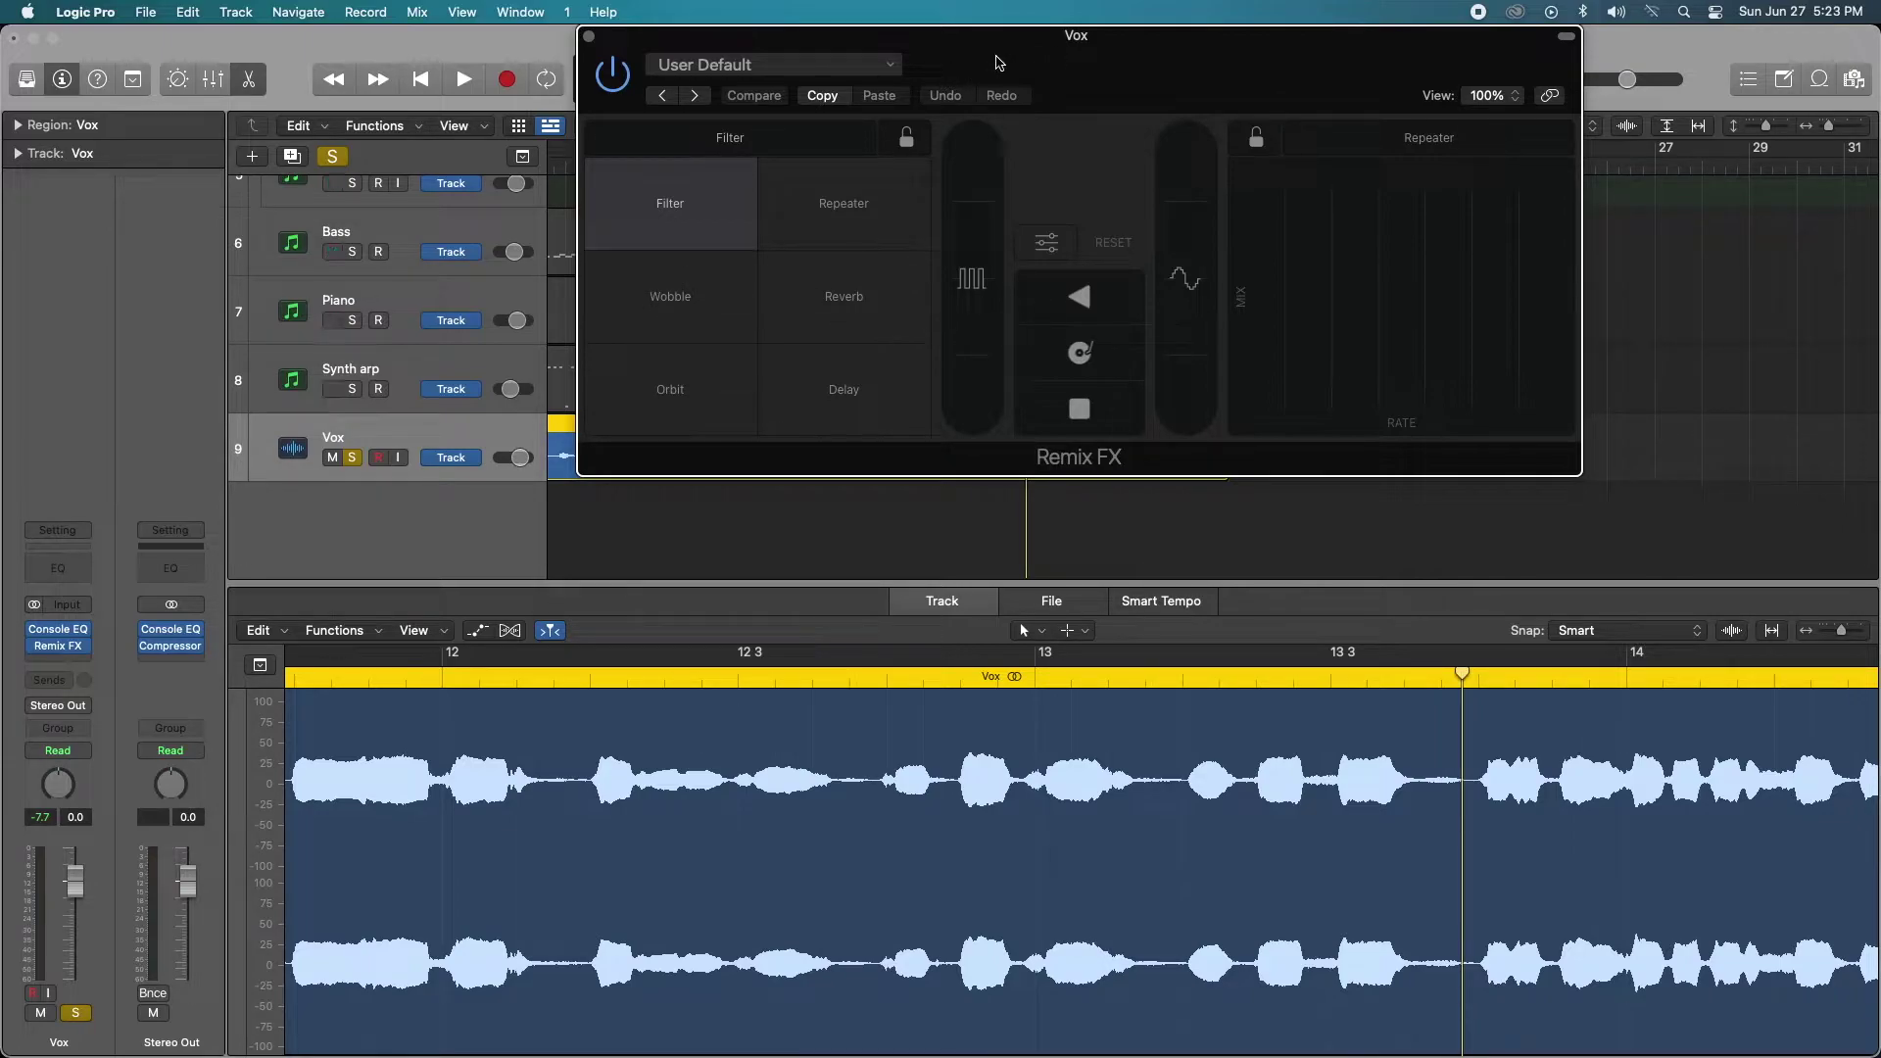
click(747, 150)
drag(792, 41, 985, 41)
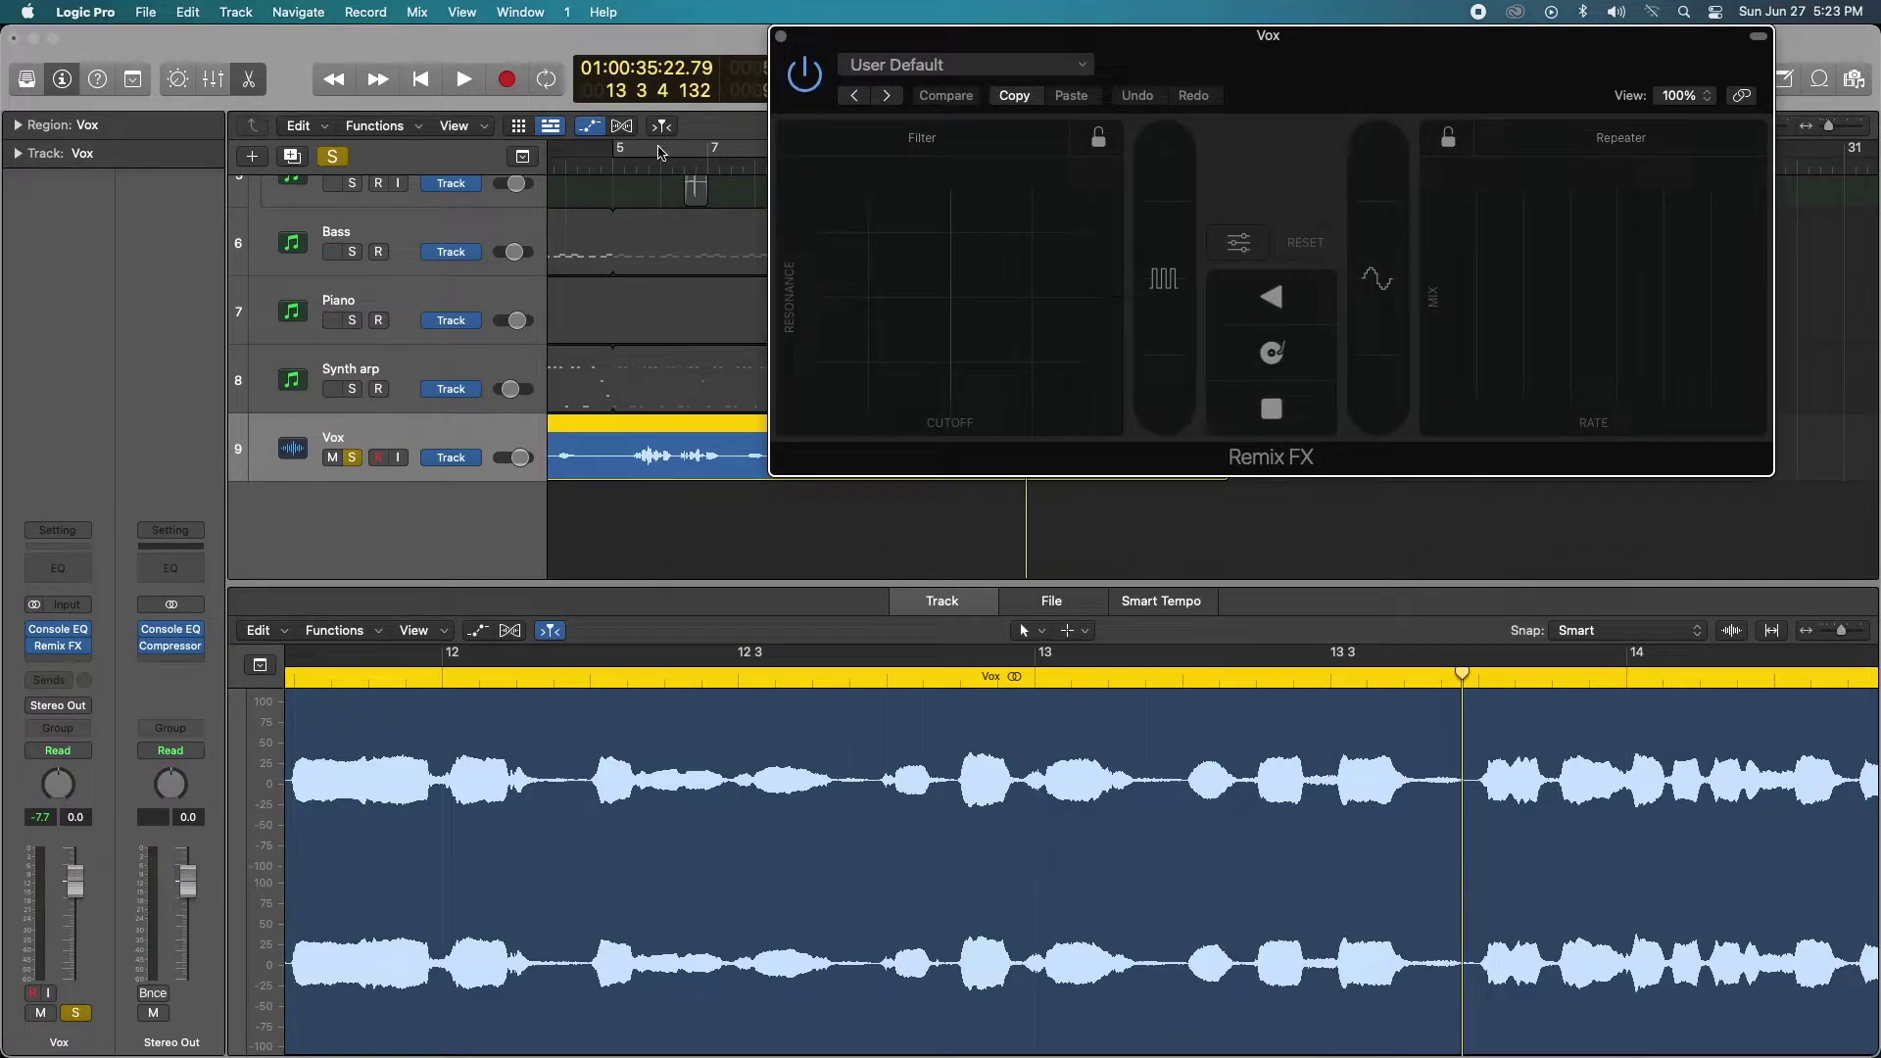
Set a cycle range over bars 1–17
scroll(656, 160, down, 3)
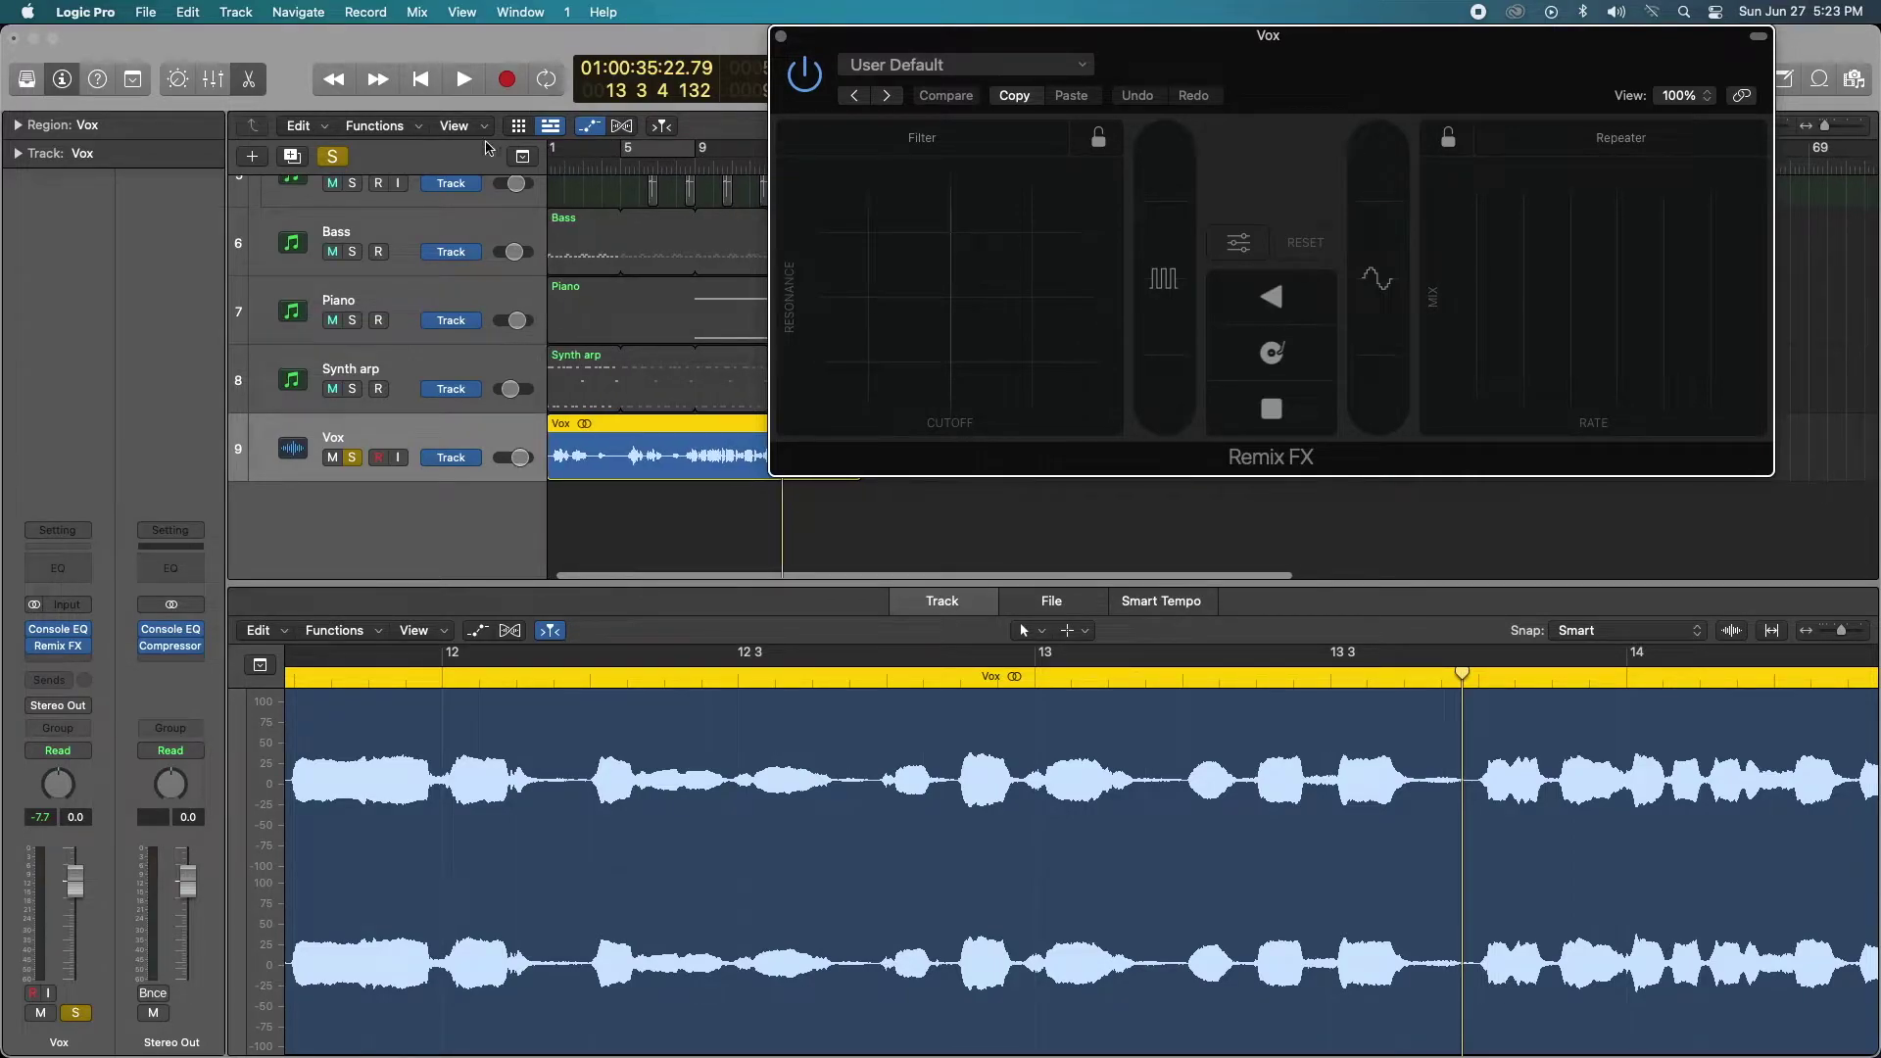
drag(691, 148, 555, 149)
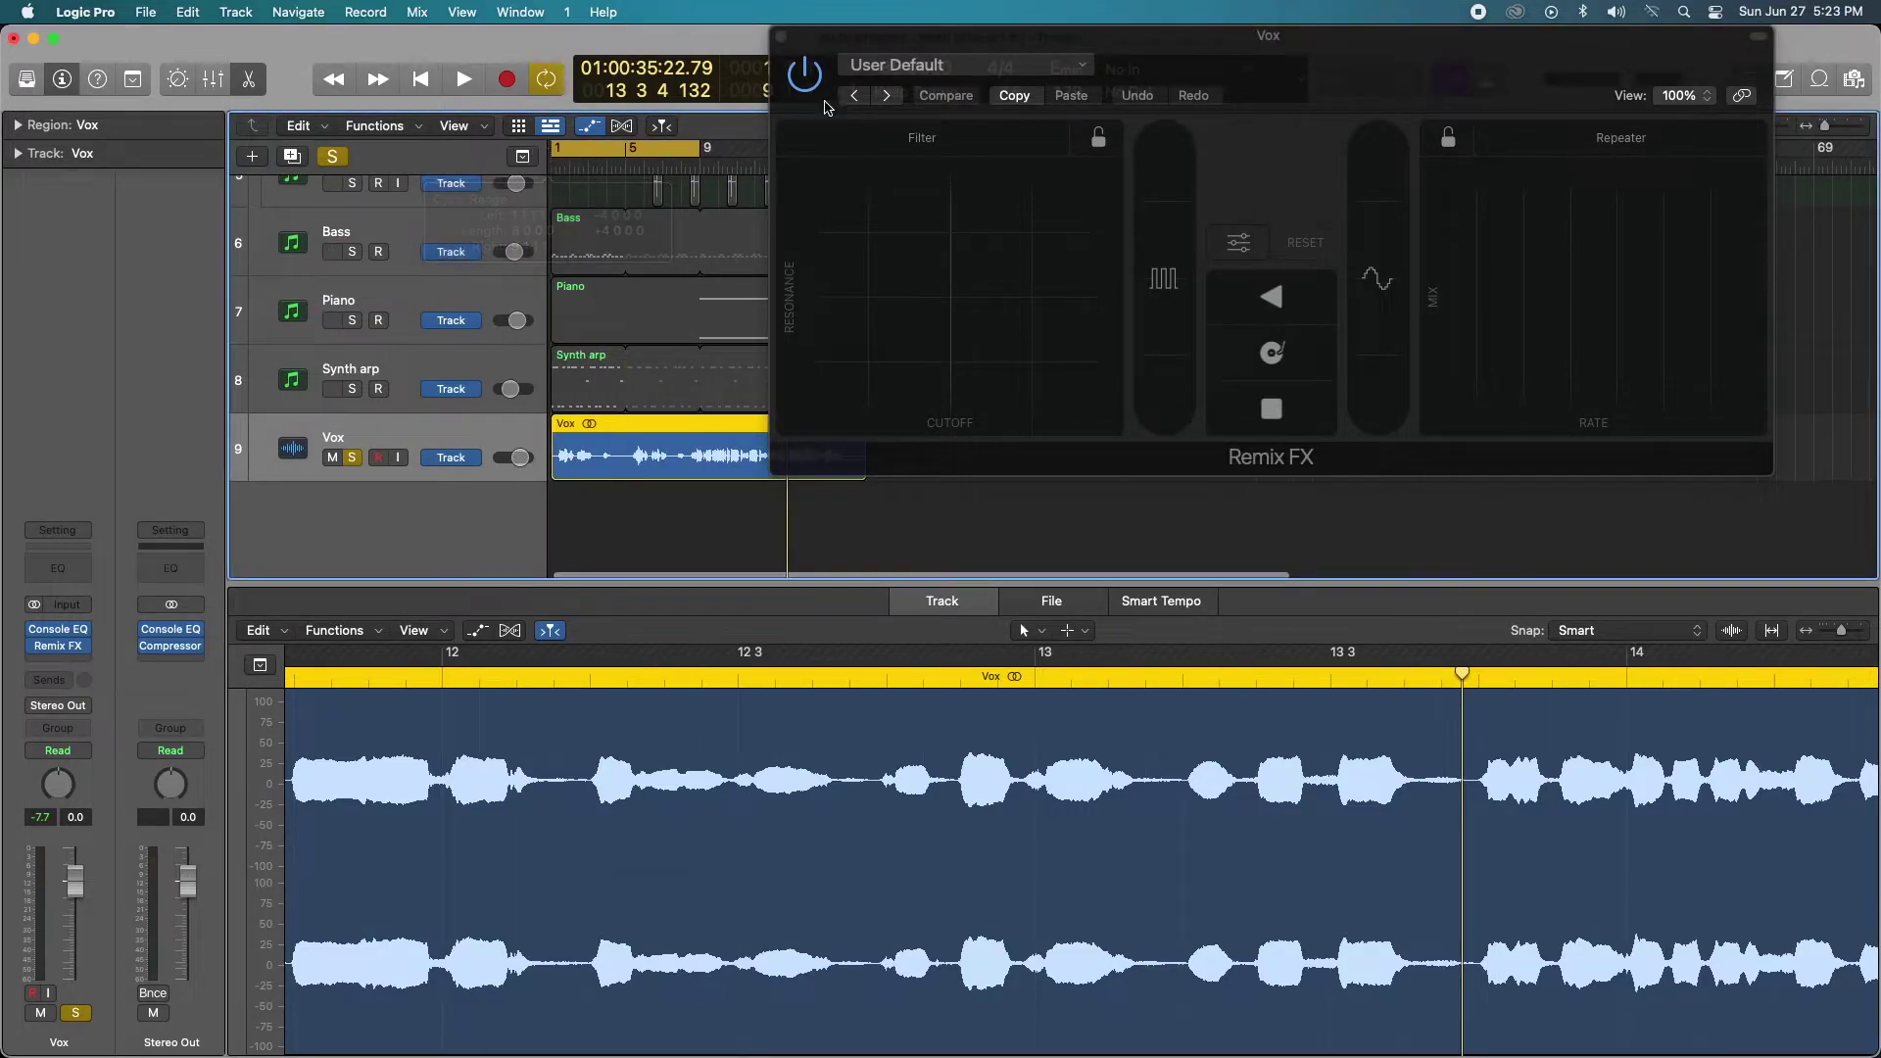
drag(853, 51, 848, 370)
drag(702, 154, 849, 152)
drag(1111, 356, 1198, 90)
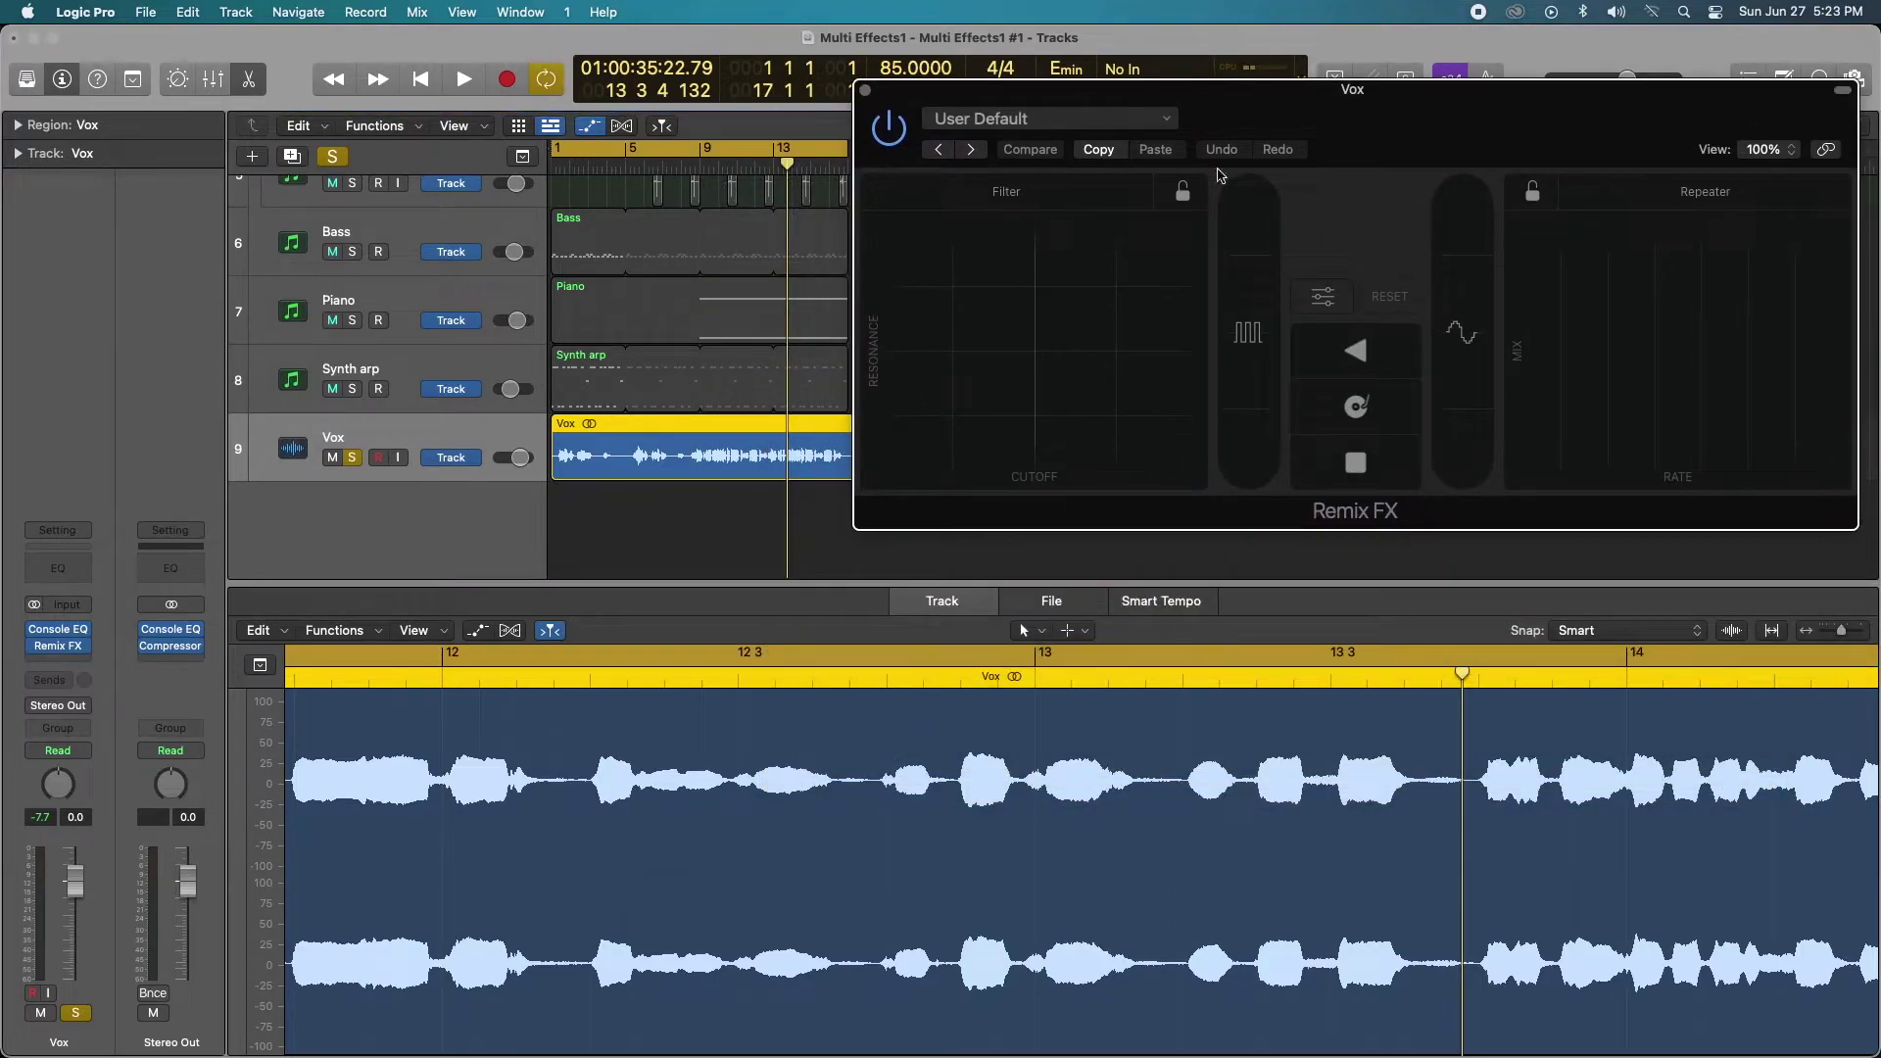
Play with the vocal unsoloed and perform live Filter, Gate, Wobble and Repeater moves on it
key(space)
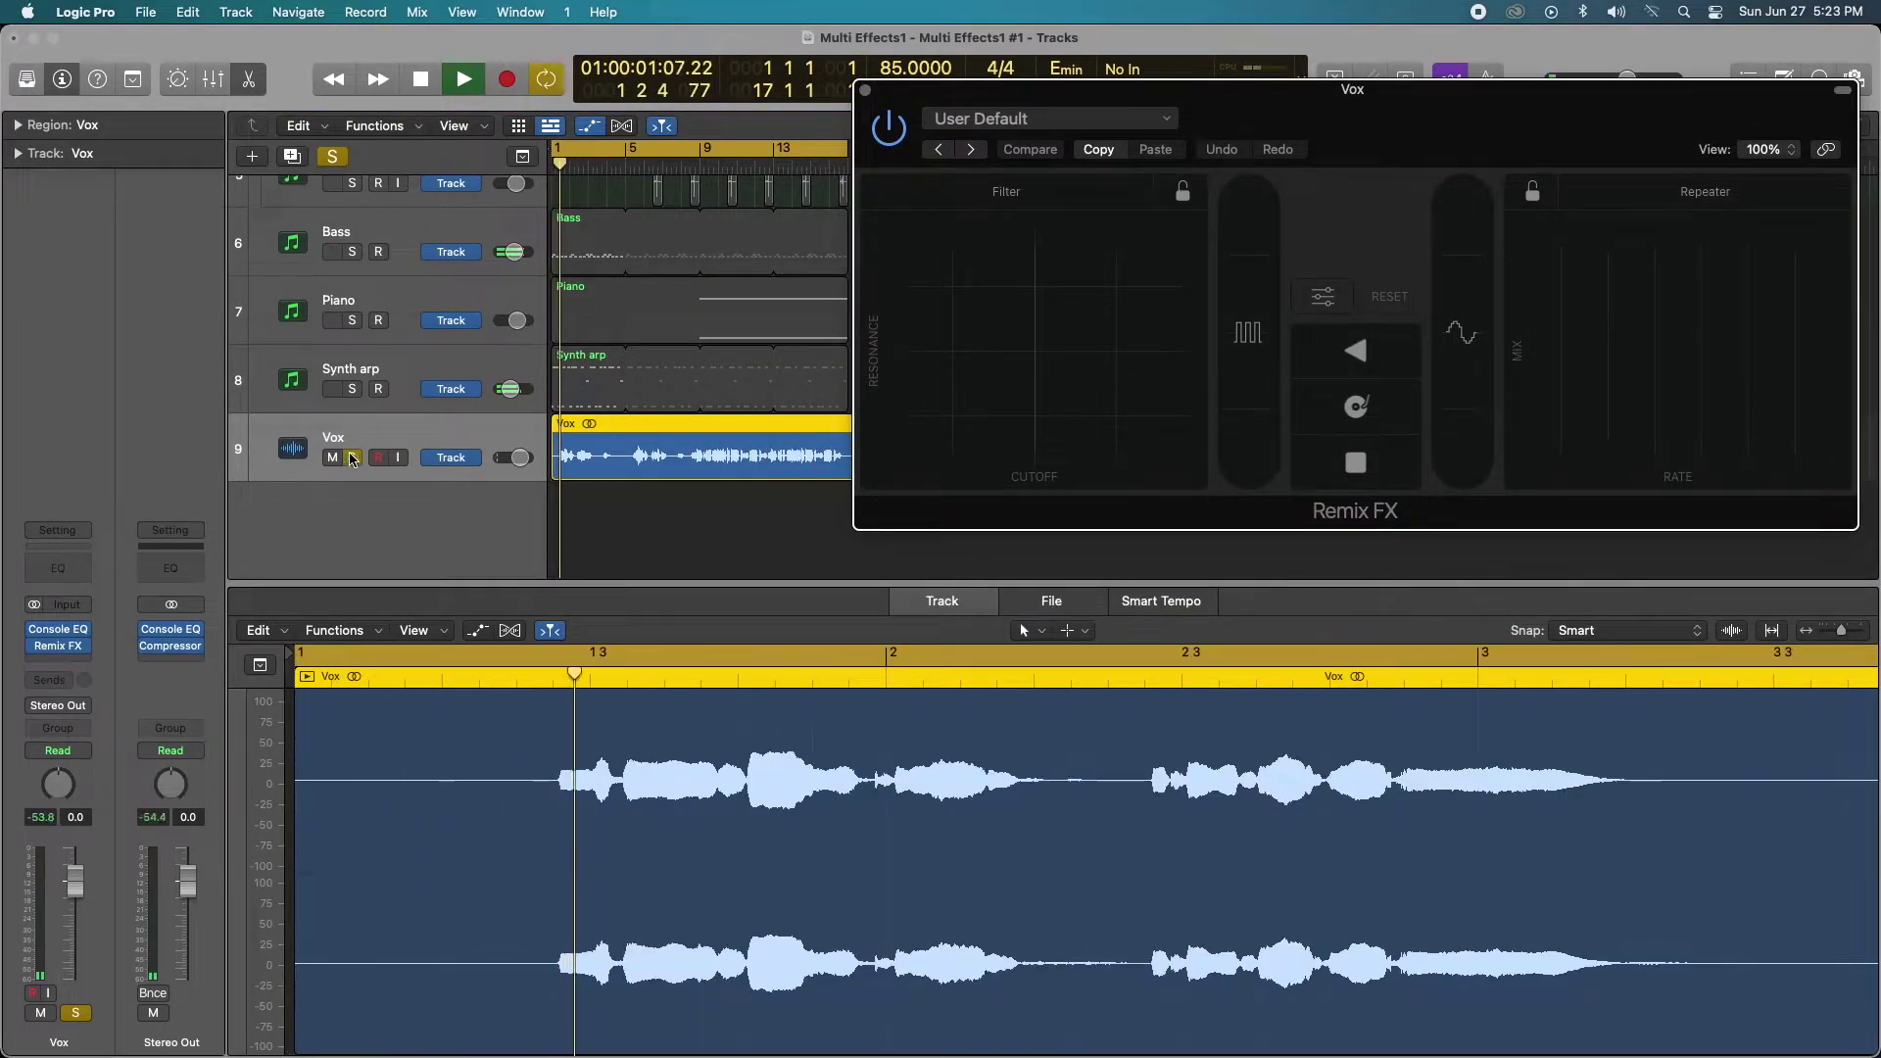
click(353, 458)
drag(1015, 332, 1128, 259)
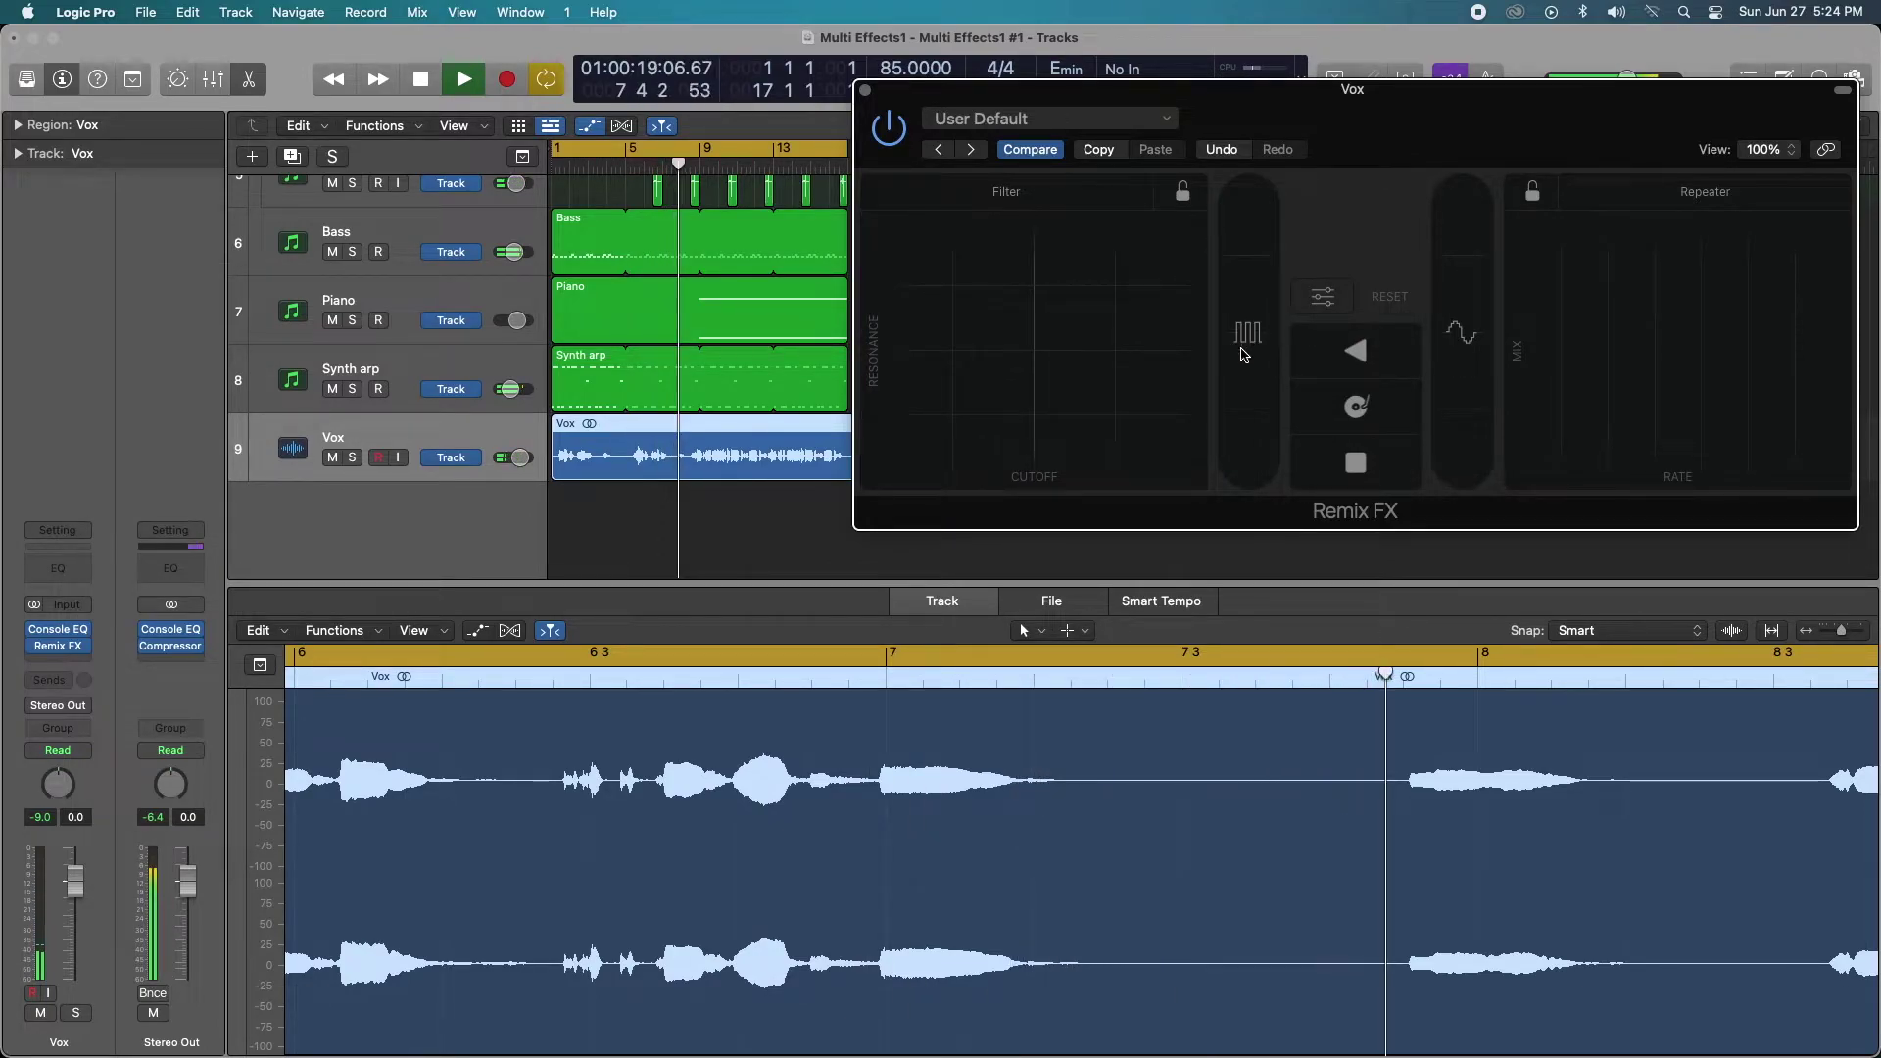
mouse_move(1249, 353)
mouse_down()
mouse_move(1249, 330)
mouse_move(1240, 460)
mouse_move(1250, 363)
mouse_up()
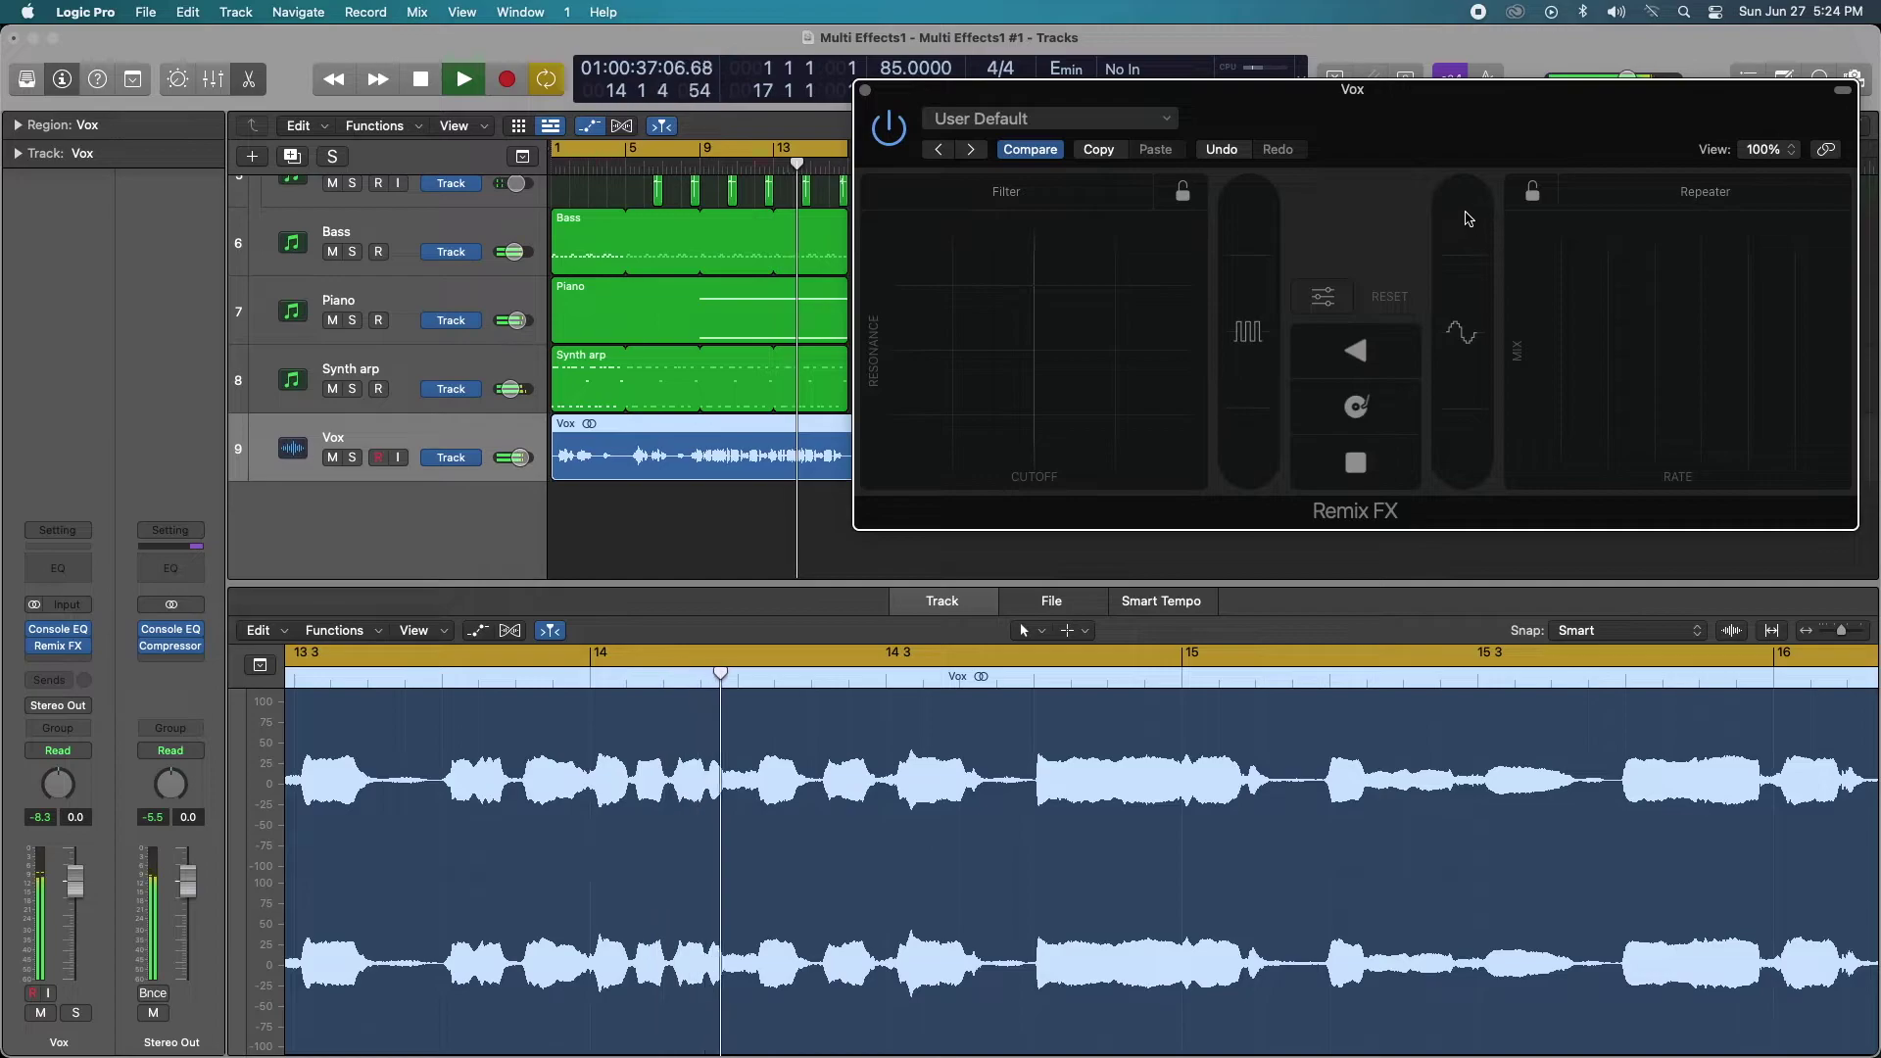
drag(1470, 278, 1461, 439)
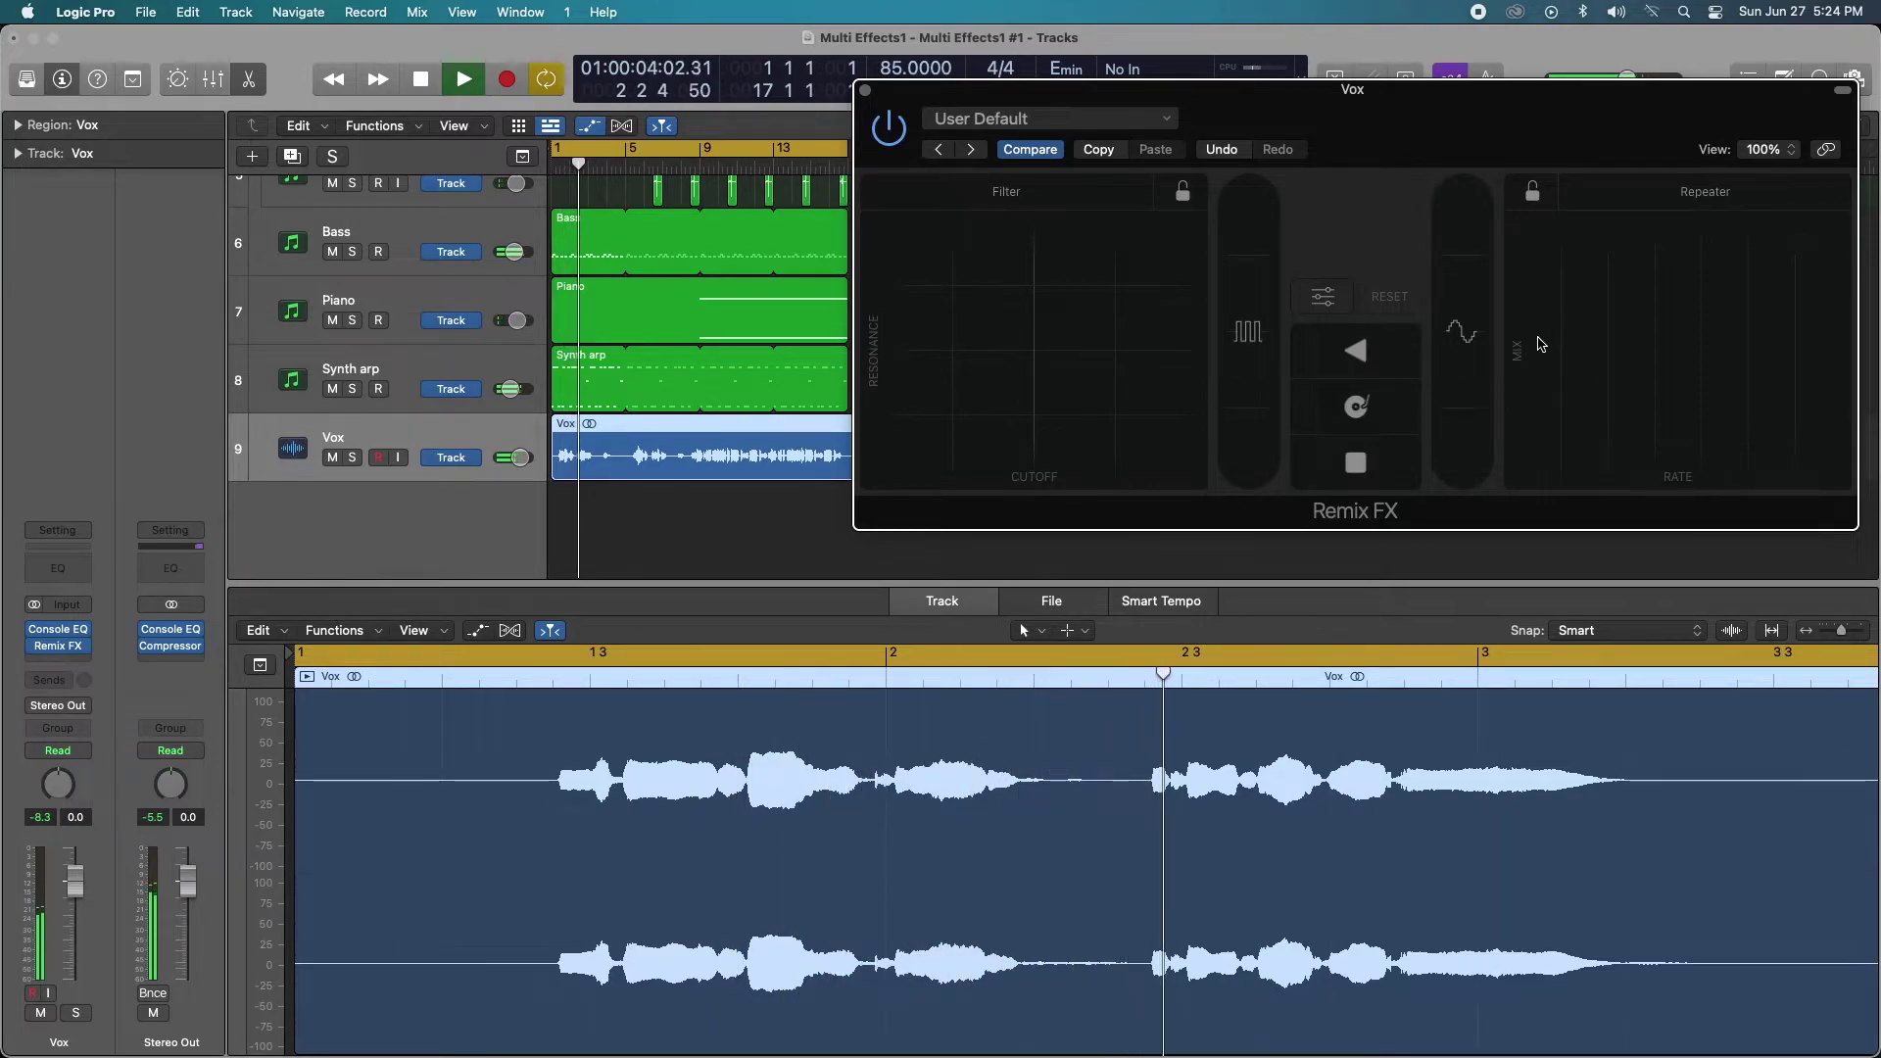
drag(1536, 333, 1664, 339)
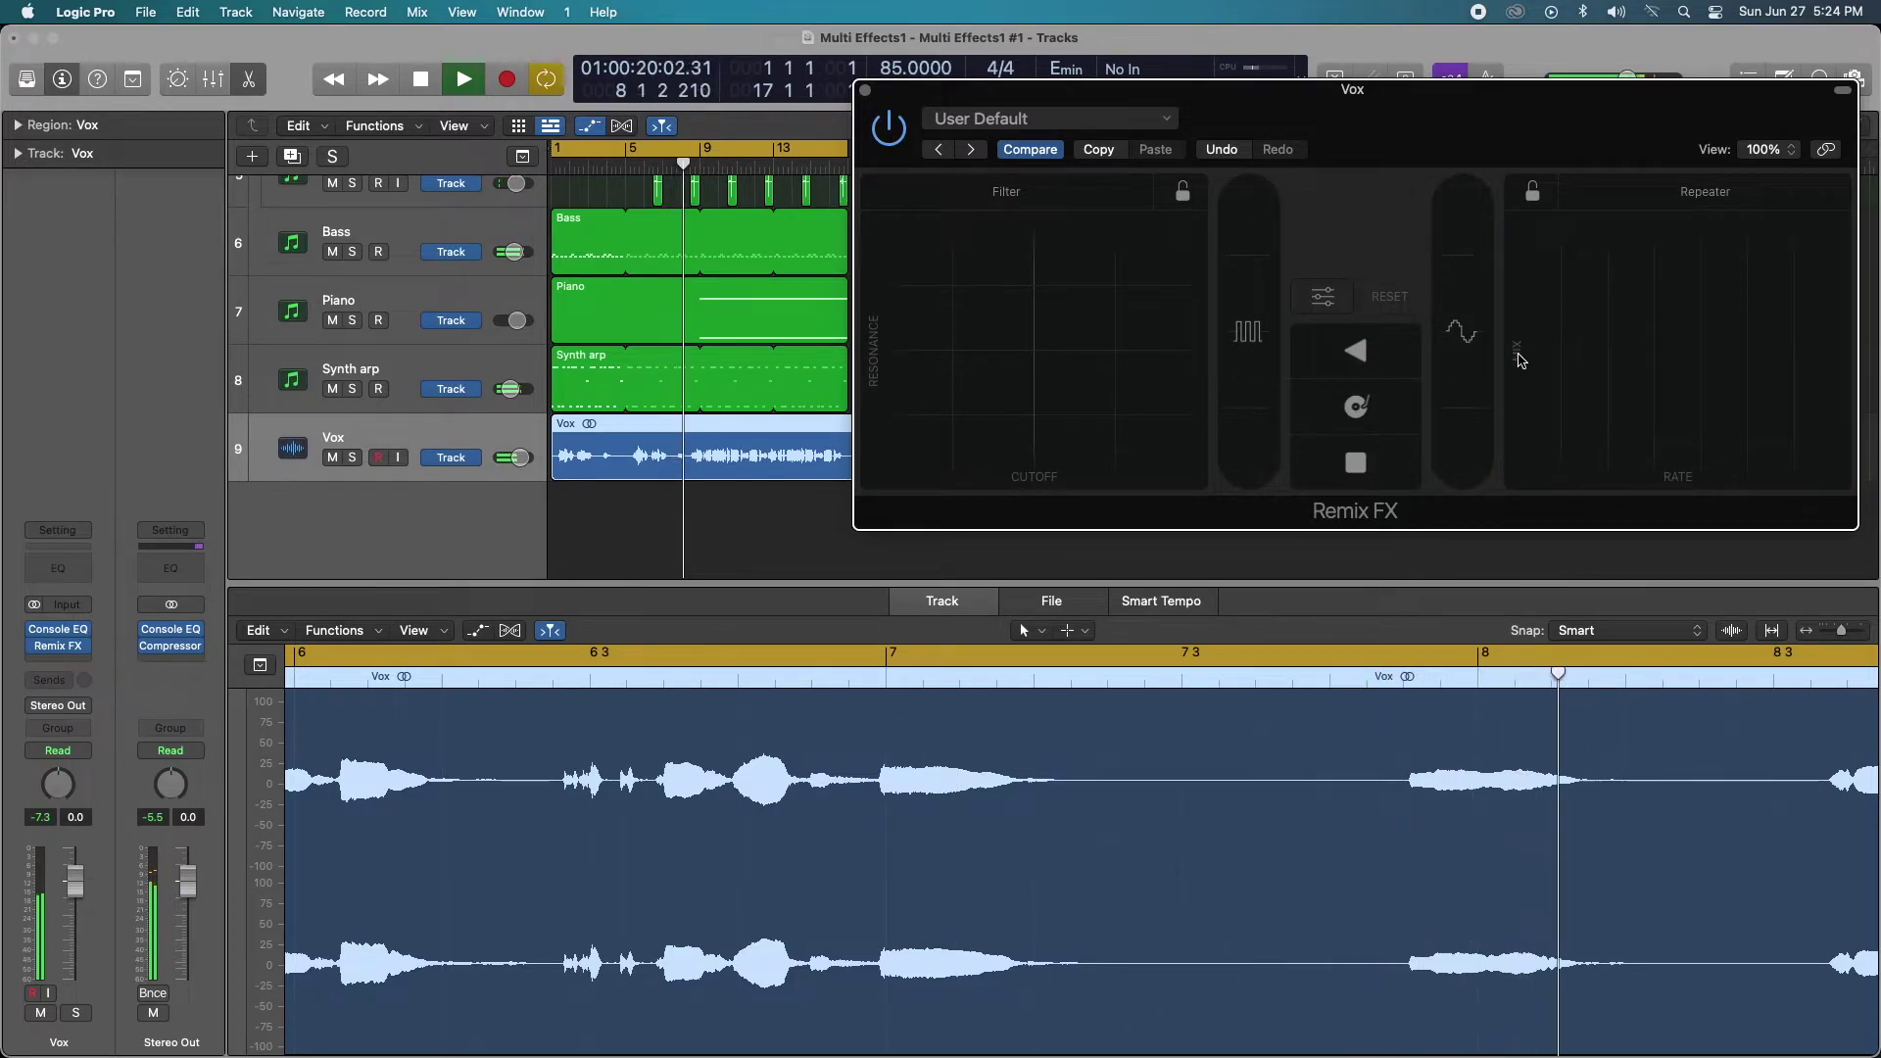
Replace the vocal's Filter with Wobble and perform it on the XY pad
click(967, 197)
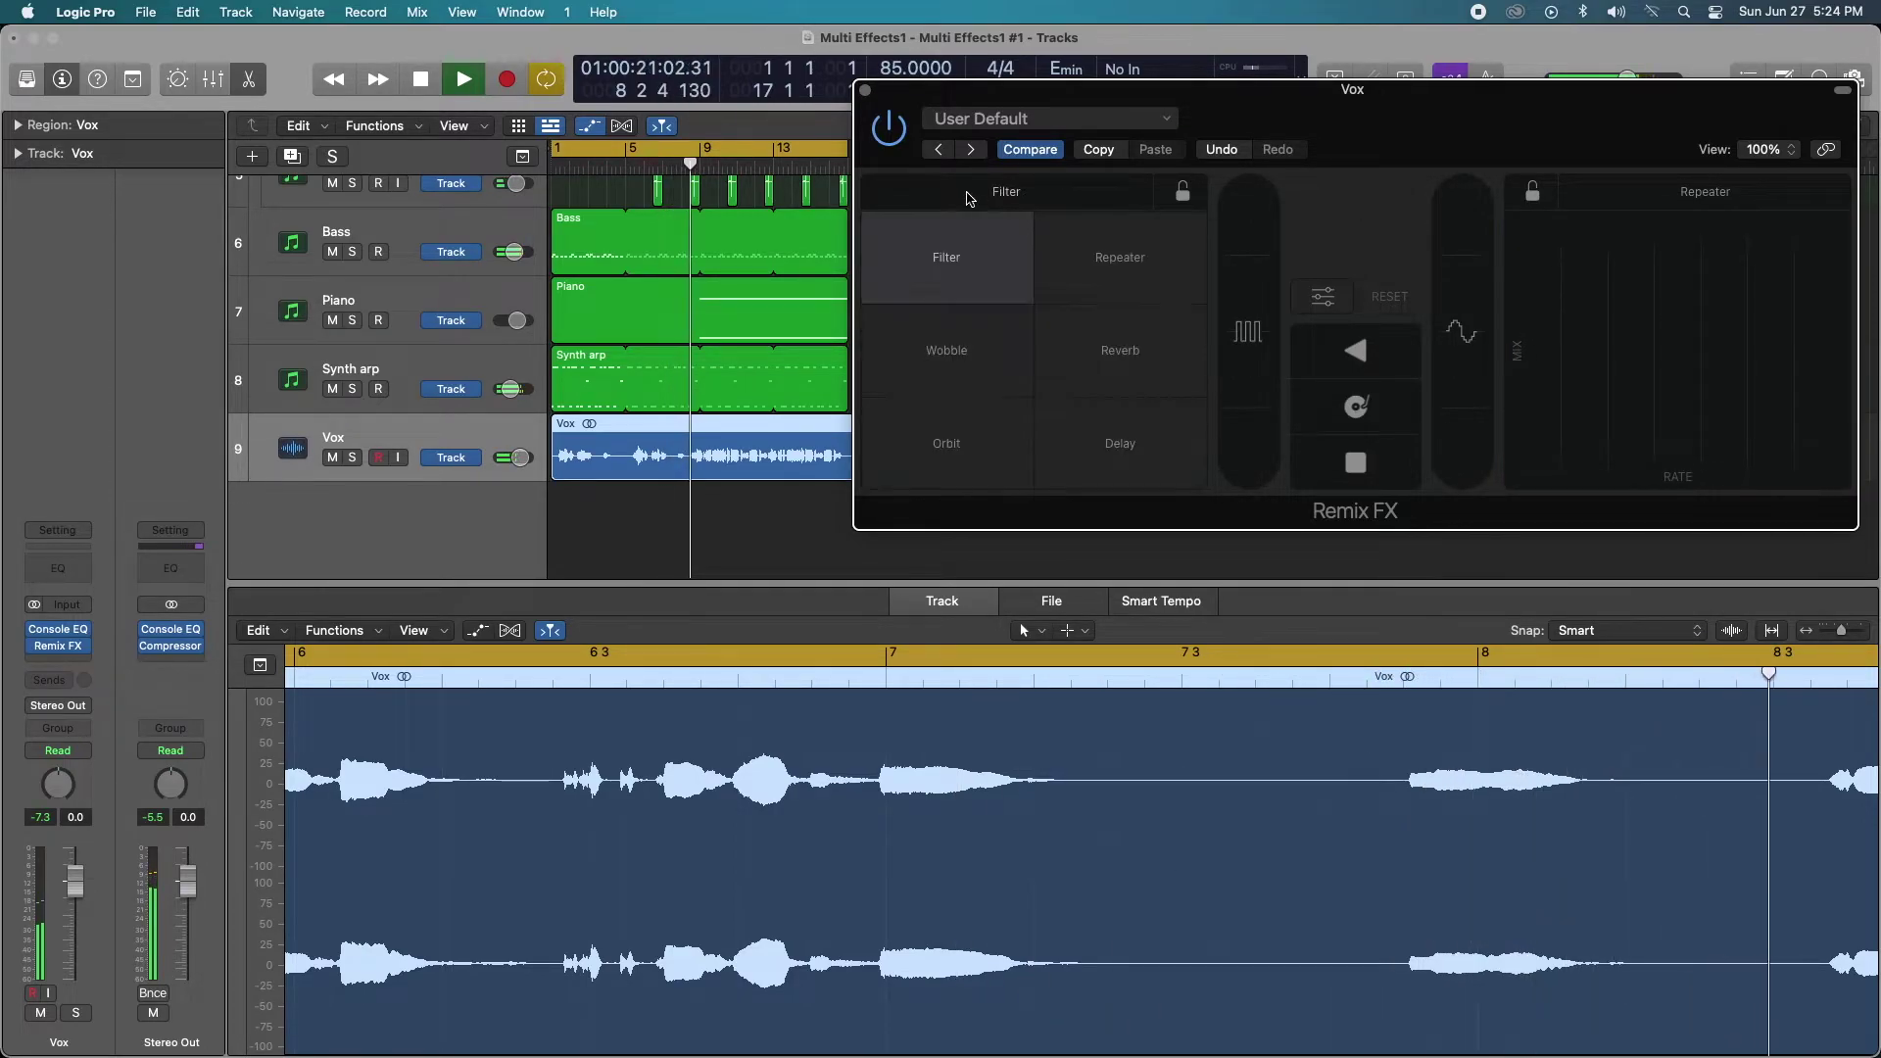
click(956, 351)
drag(950, 408, 1076, 295)
Switch to Orbit and perform it, then stop and copy Remix FX onto Stereo Out after Compressor
click(1043, 190)
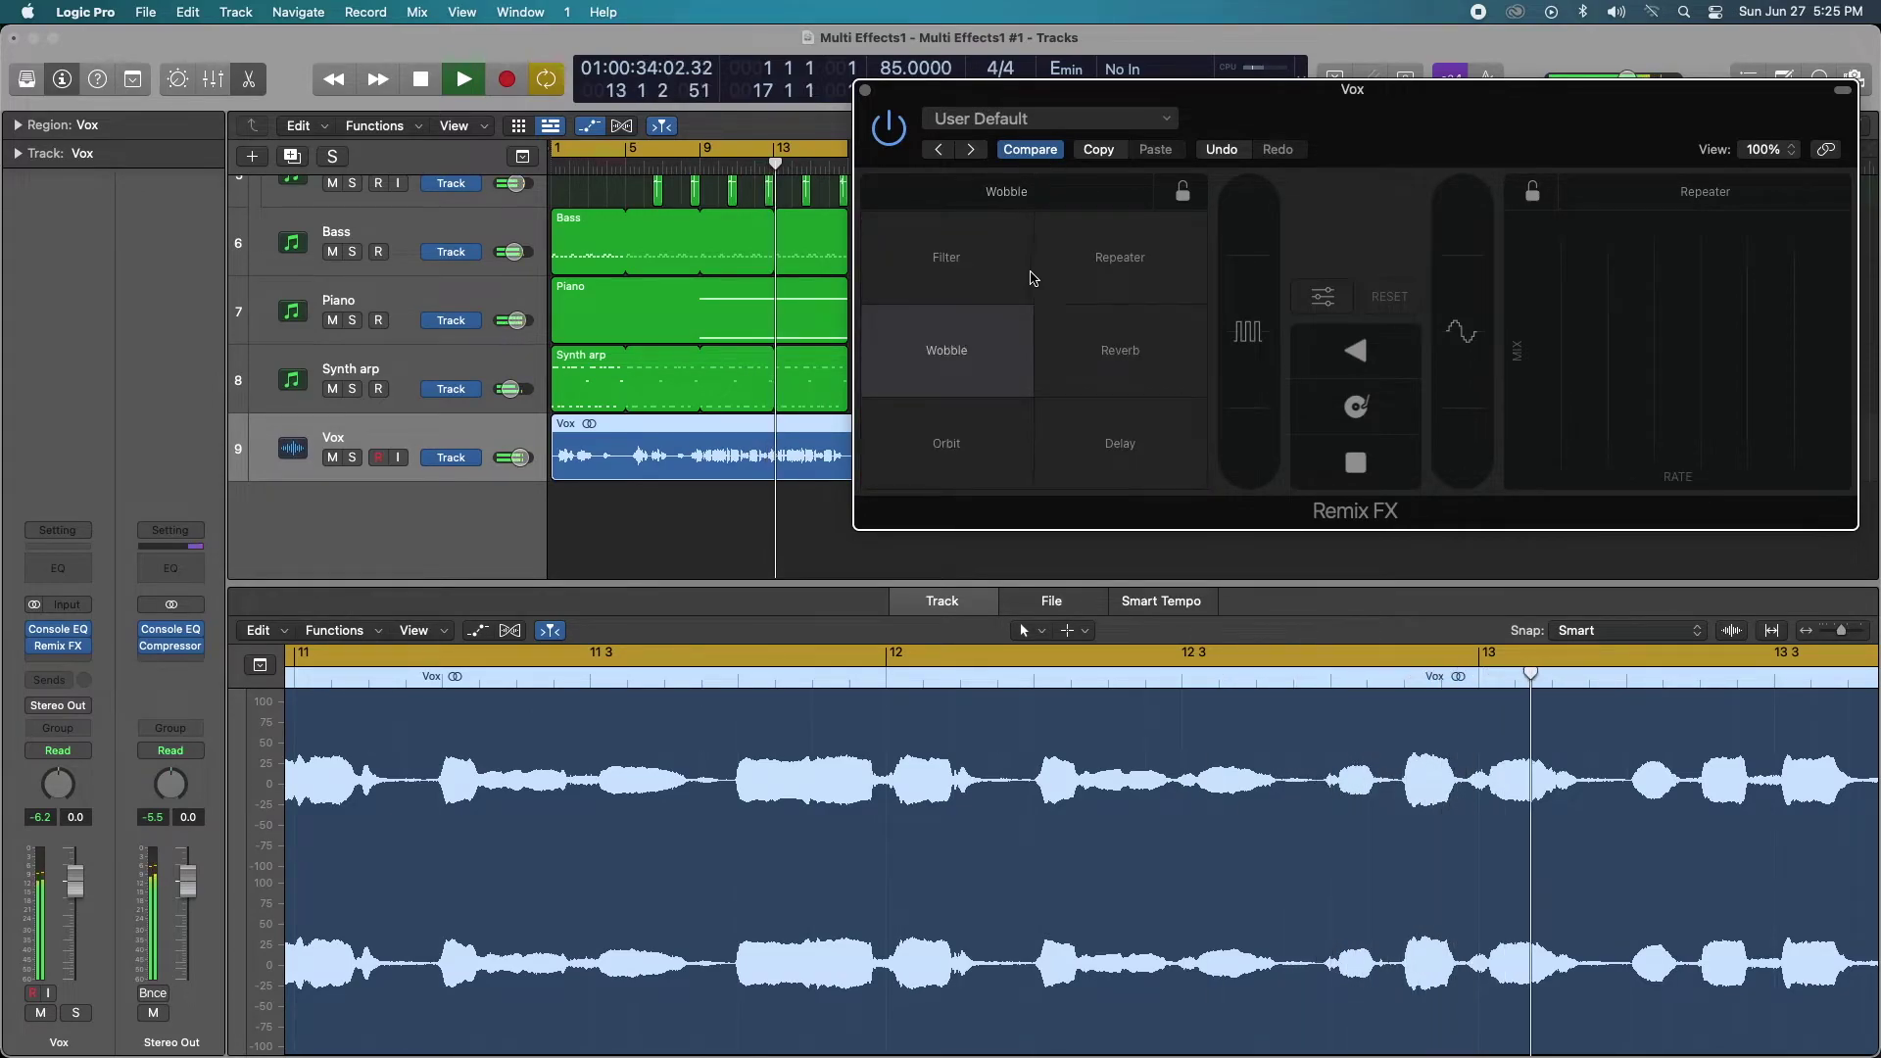
click(942, 446)
drag(1032, 359, 1041, 287)
key(space)
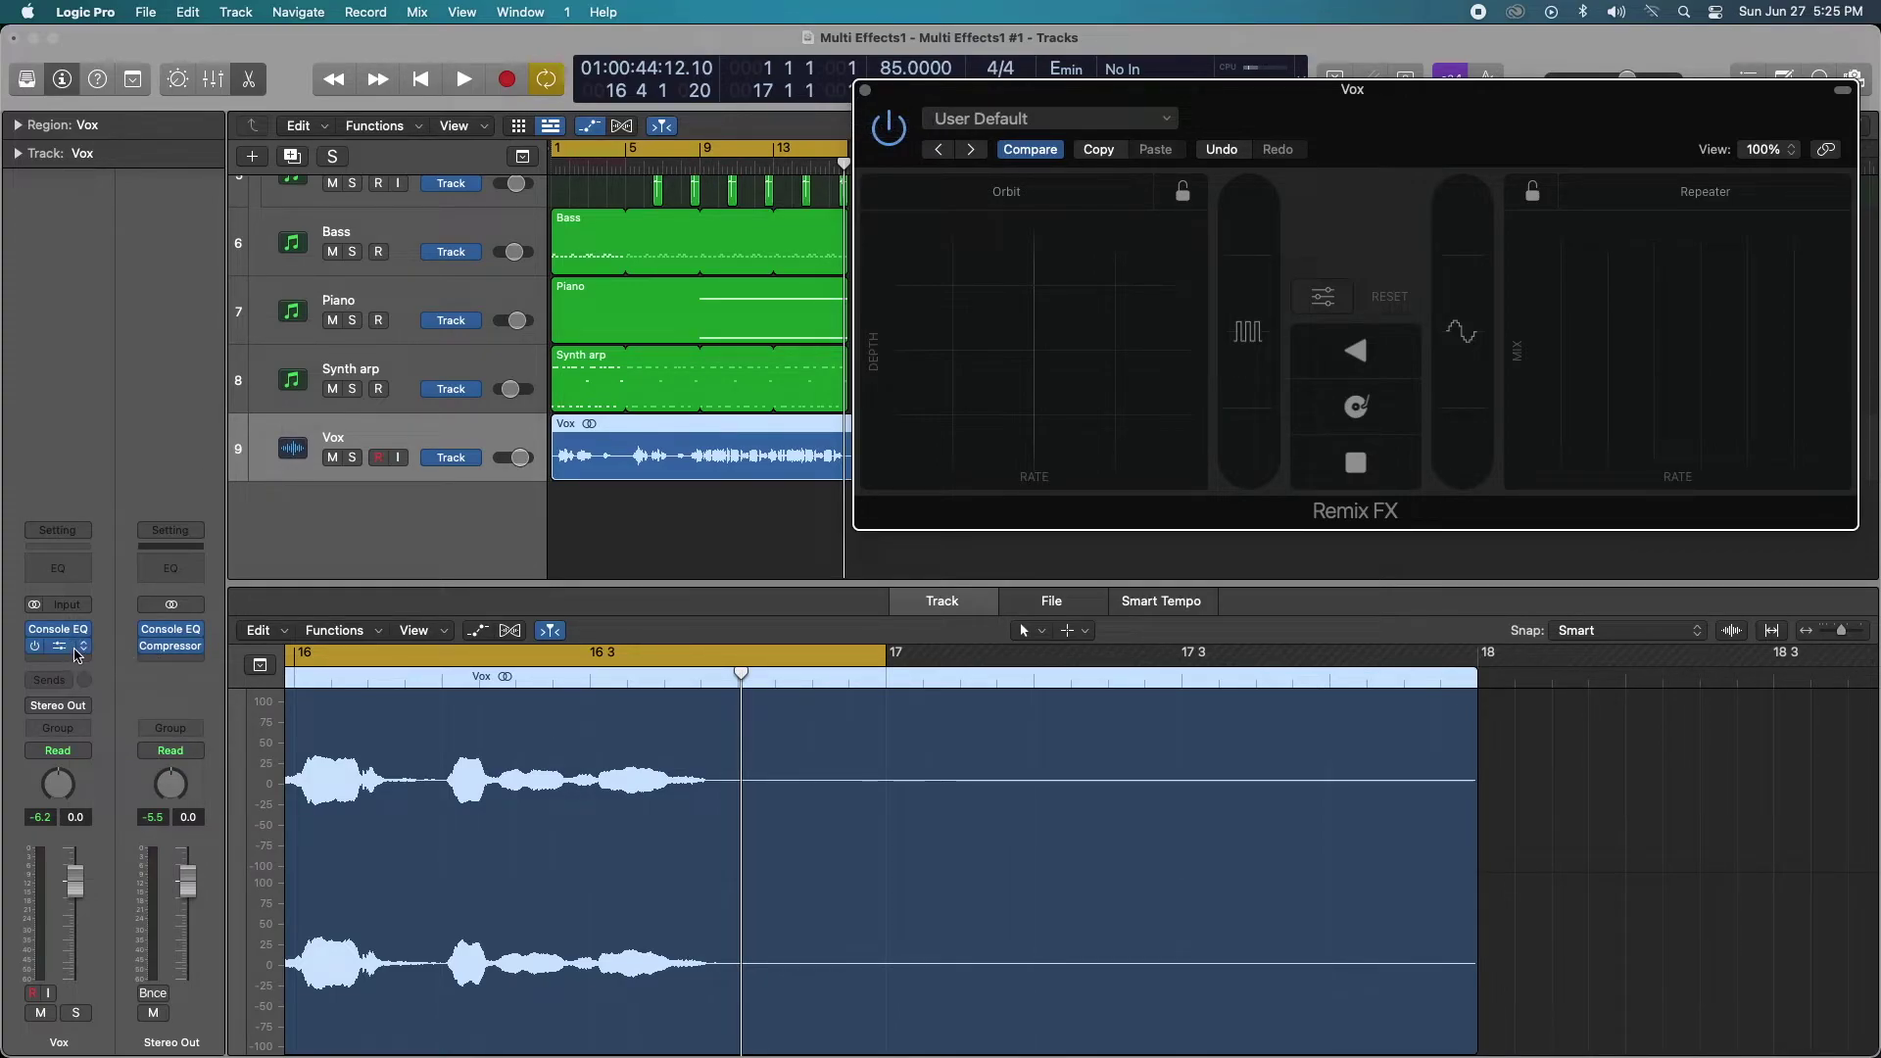
drag(148, 661, 169, 668)
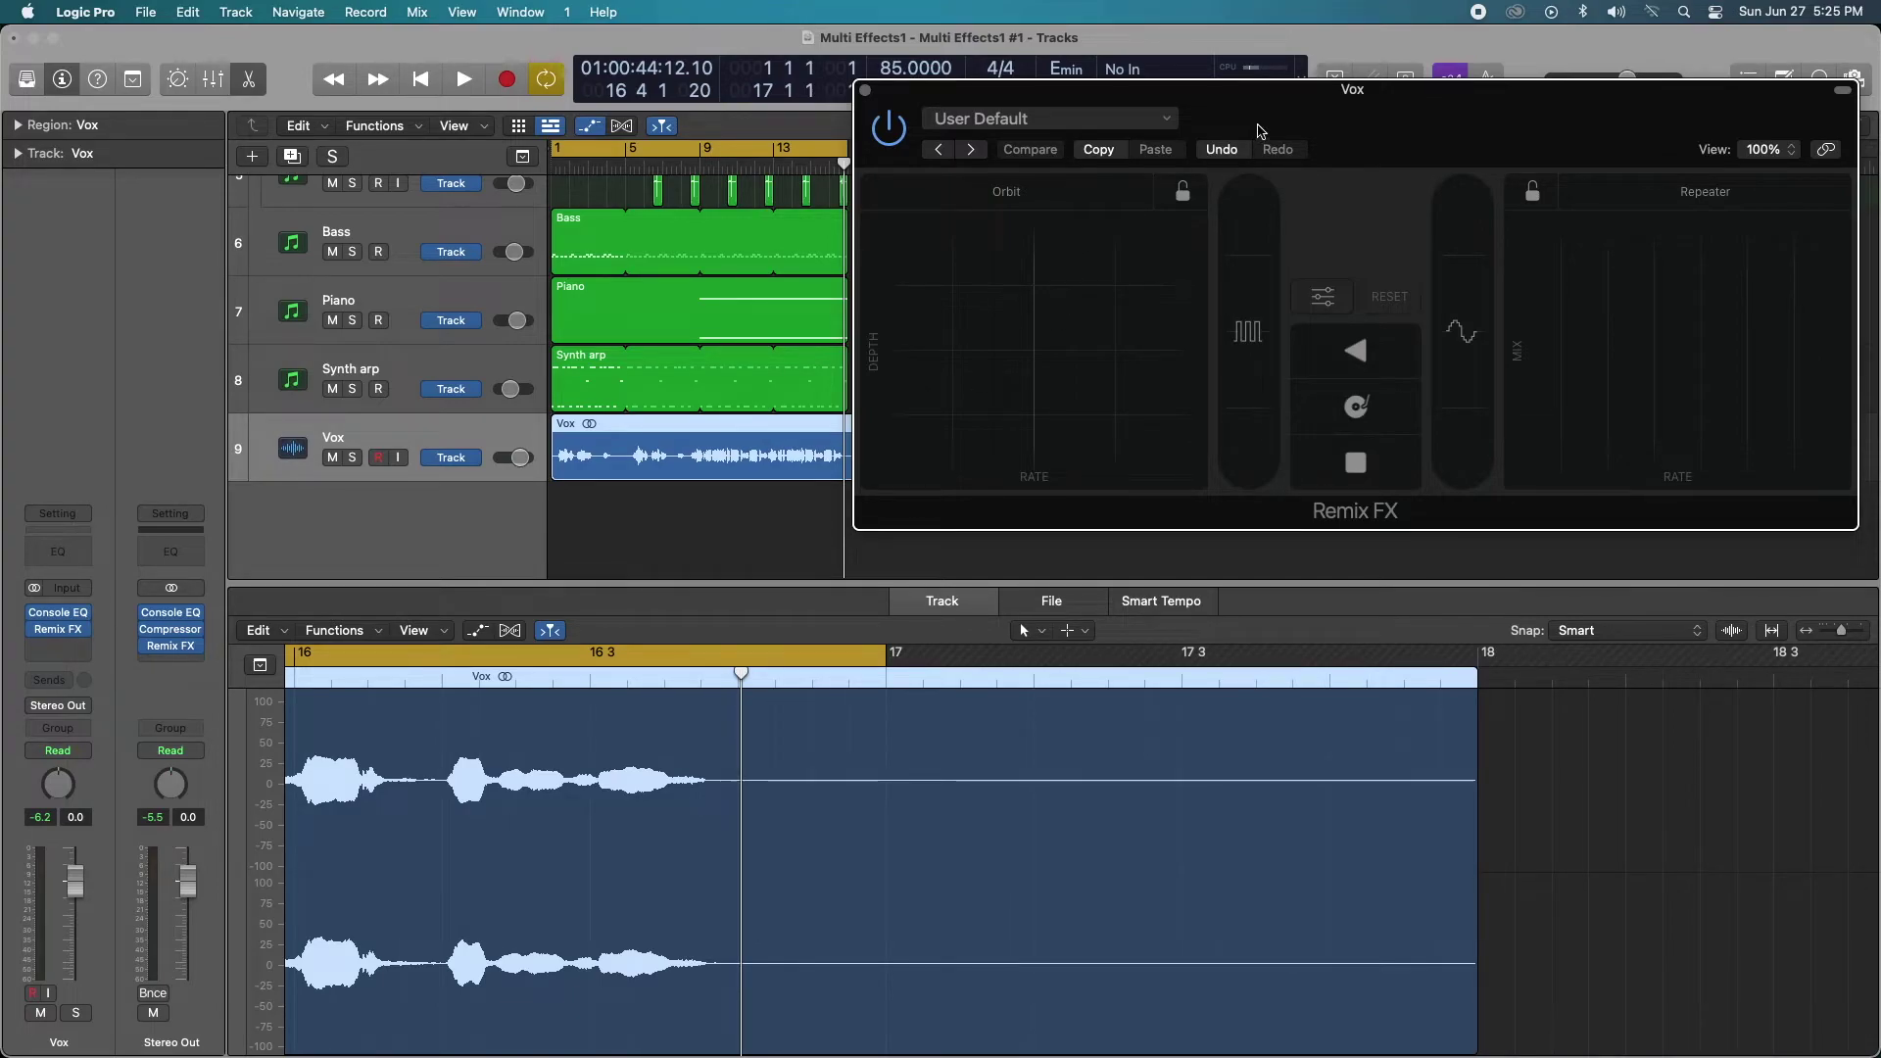
Set the vocal's Remix FX left pad back to Filter and sweep it during playback
drag(1278, 115, 1282, 235)
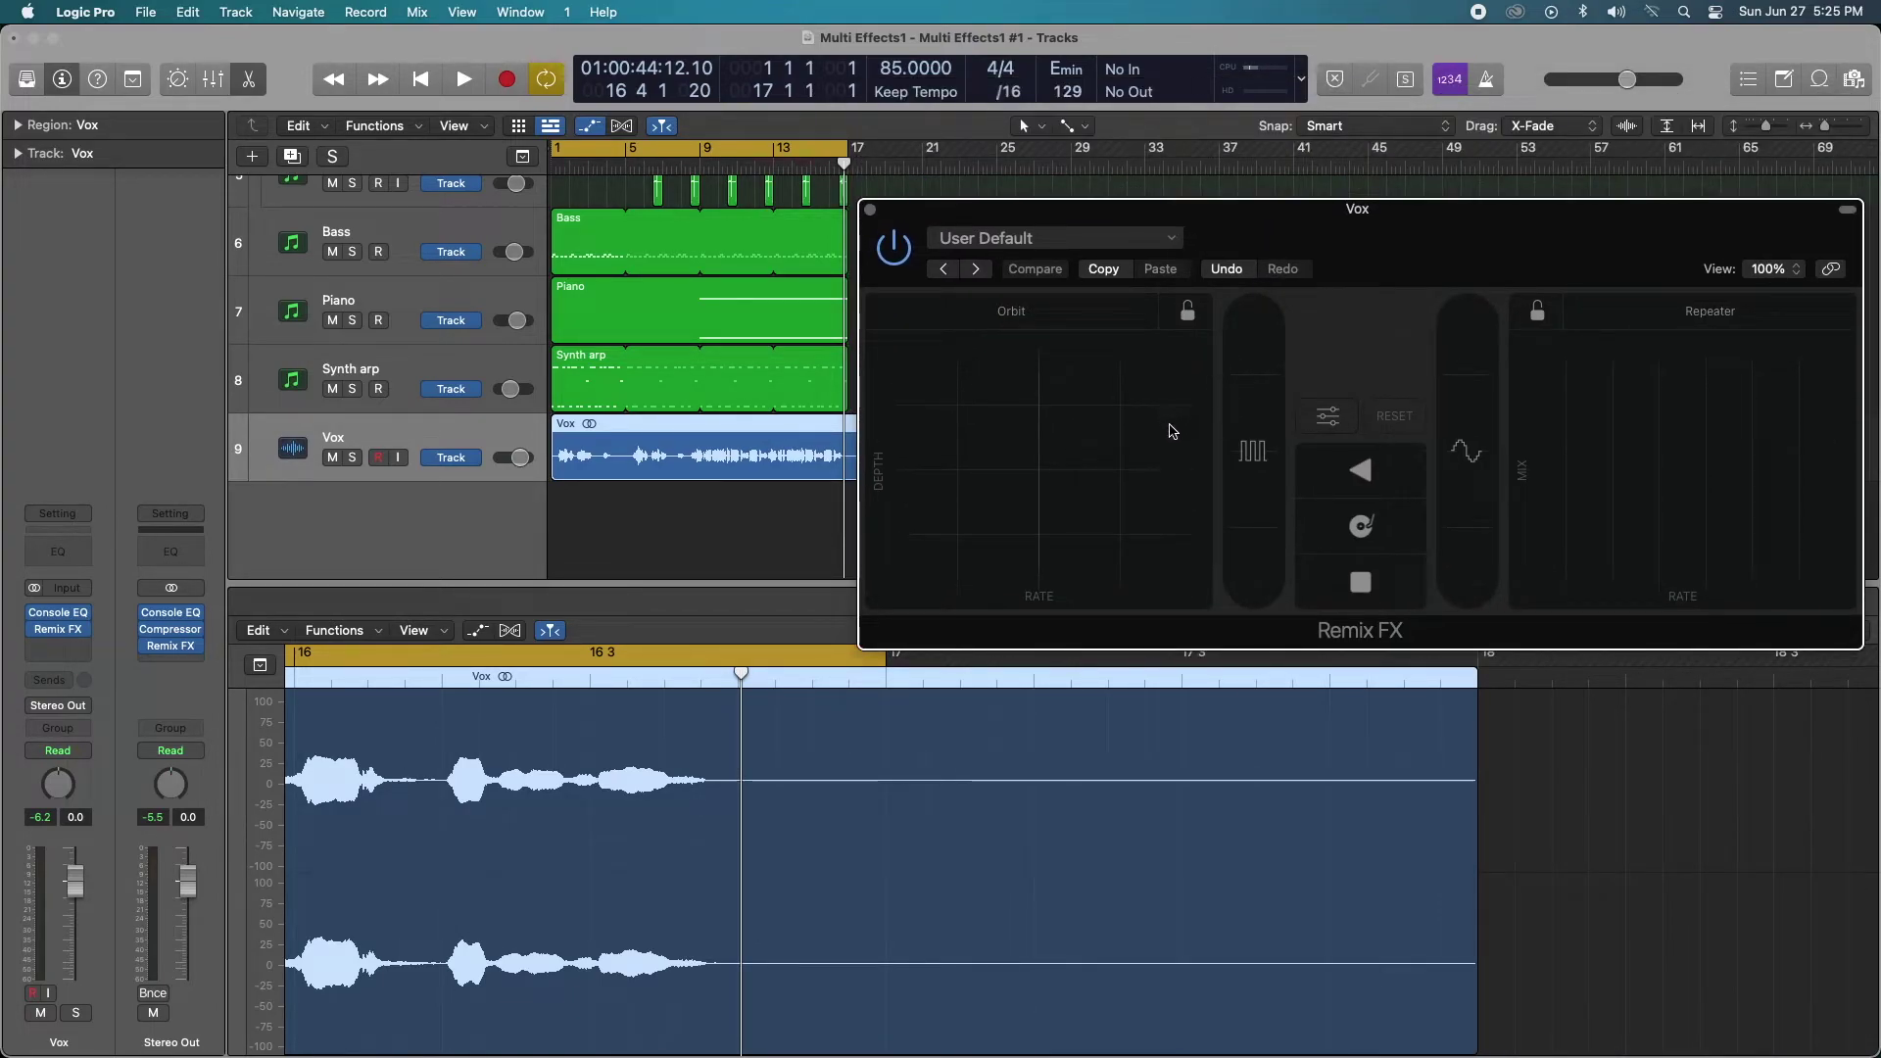
click(1101, 311)
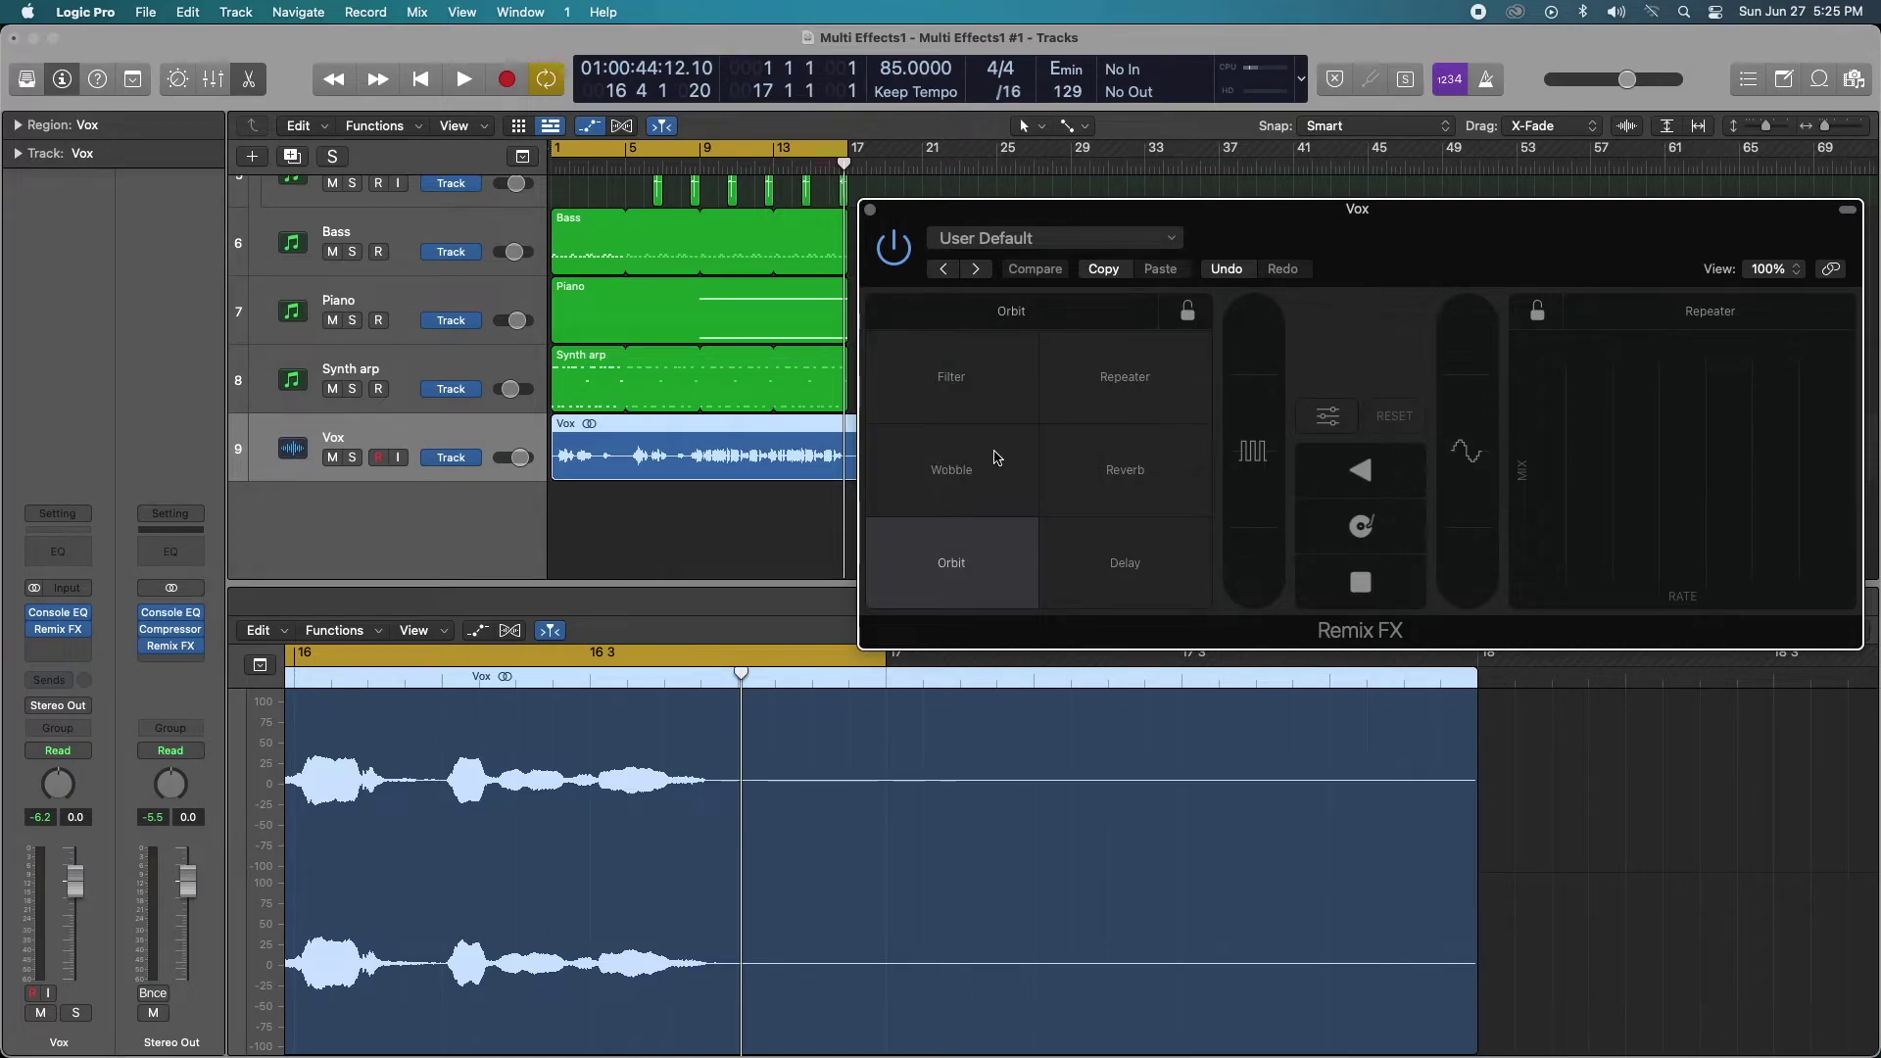
click(1009, 384)
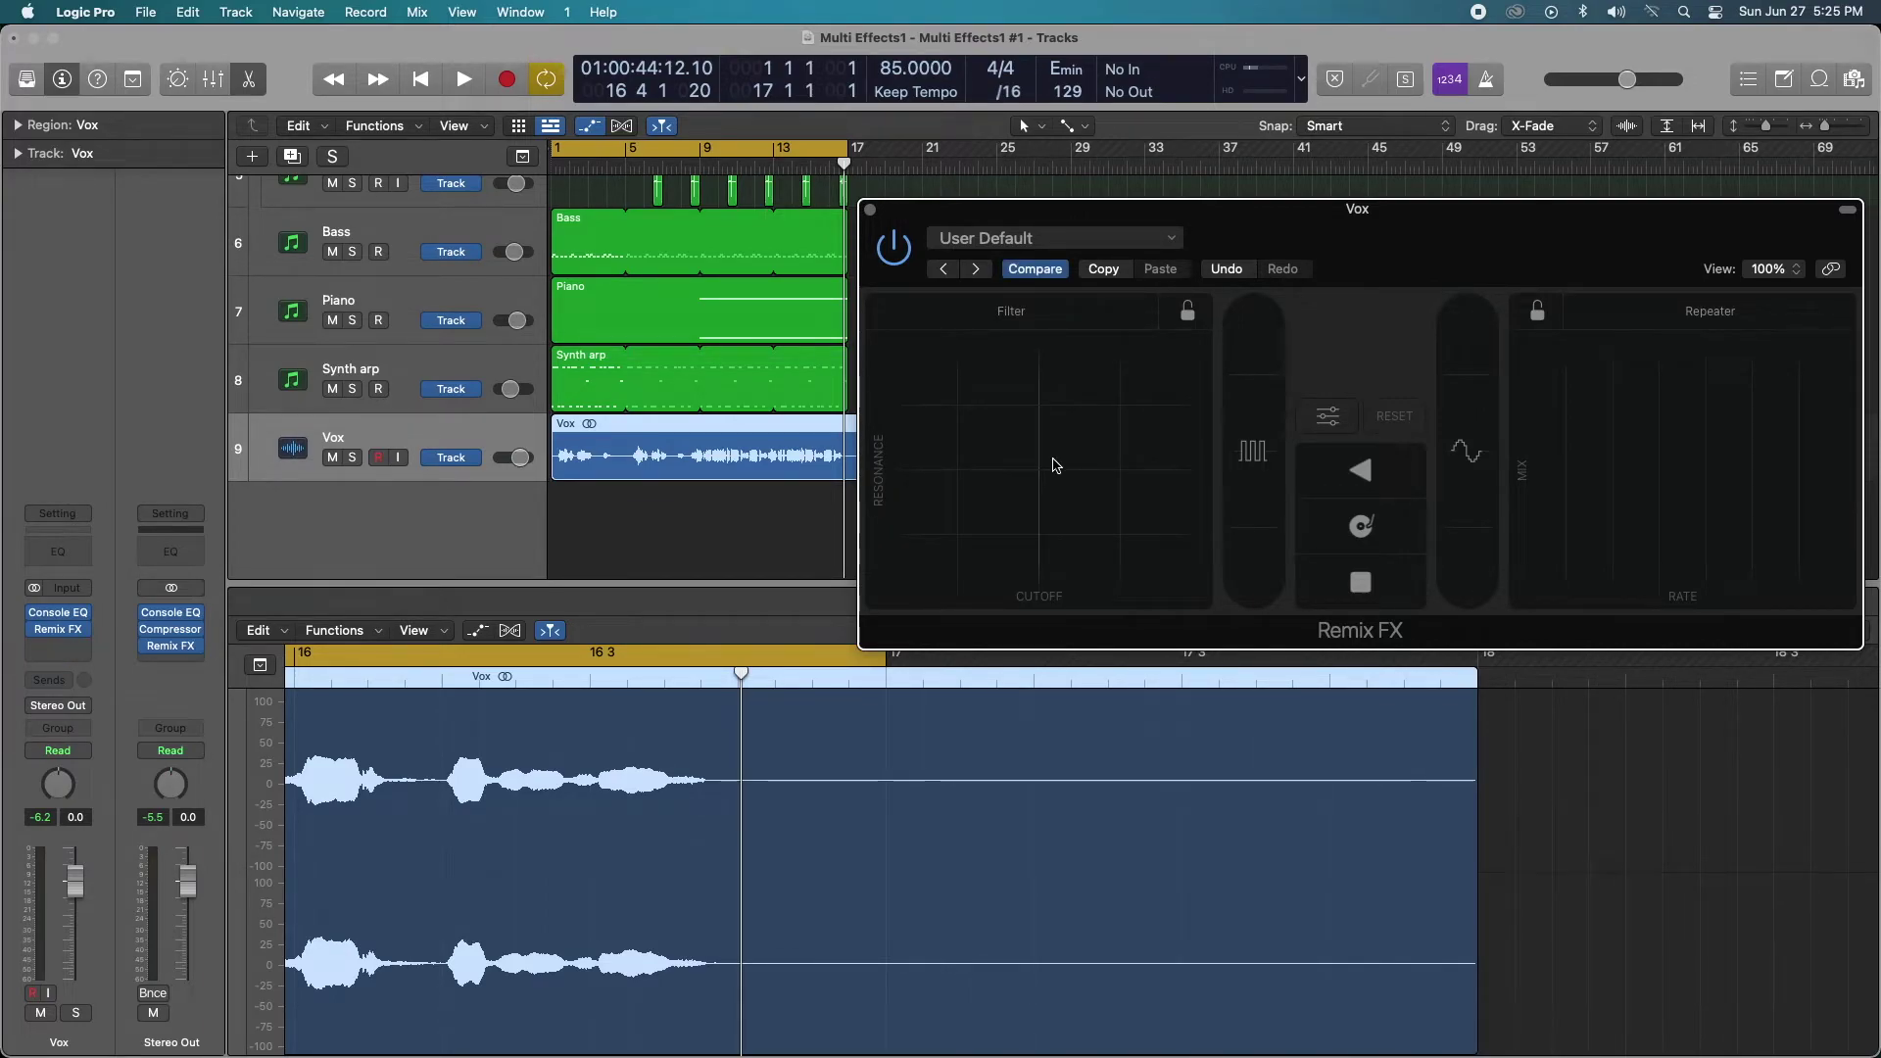
key(space)
drag(1036, 474, 1117, 416)
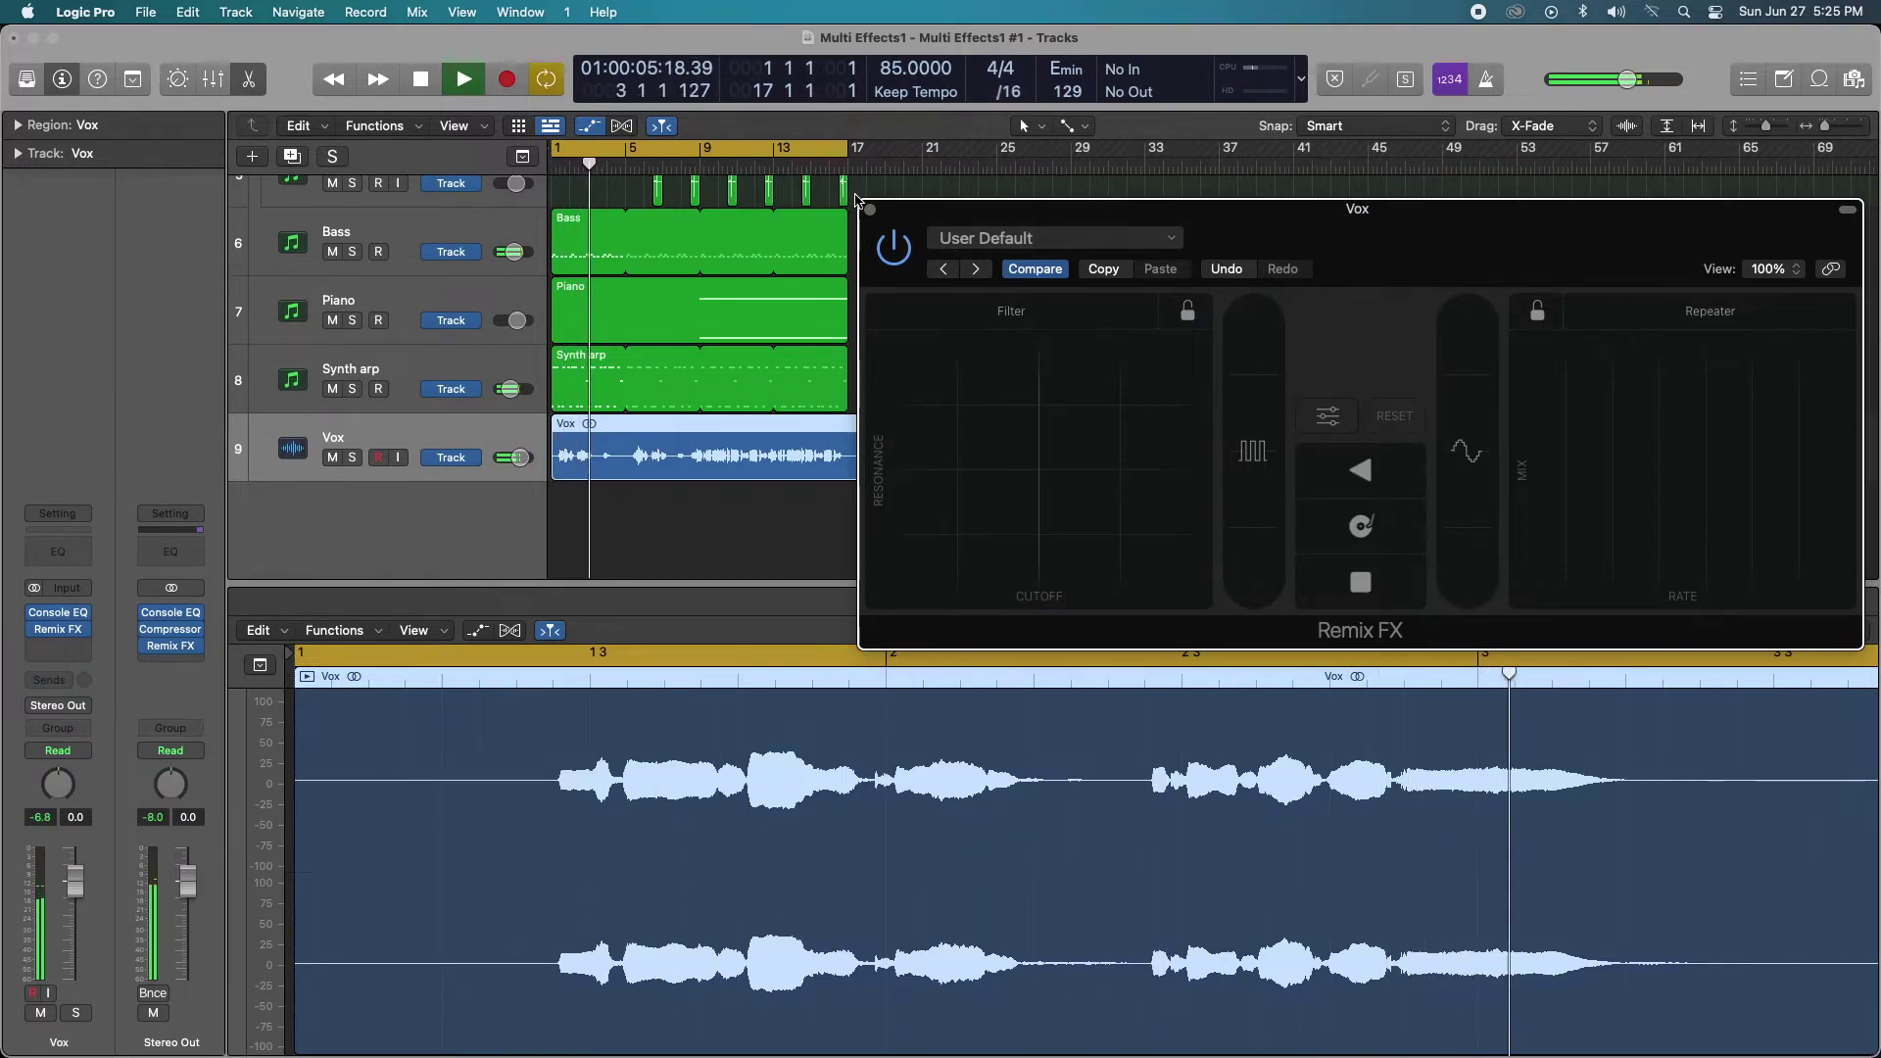
Close the vocal's Remix FX, open the Stereo Out's, and perform Orbit on the mix
key(super+w)
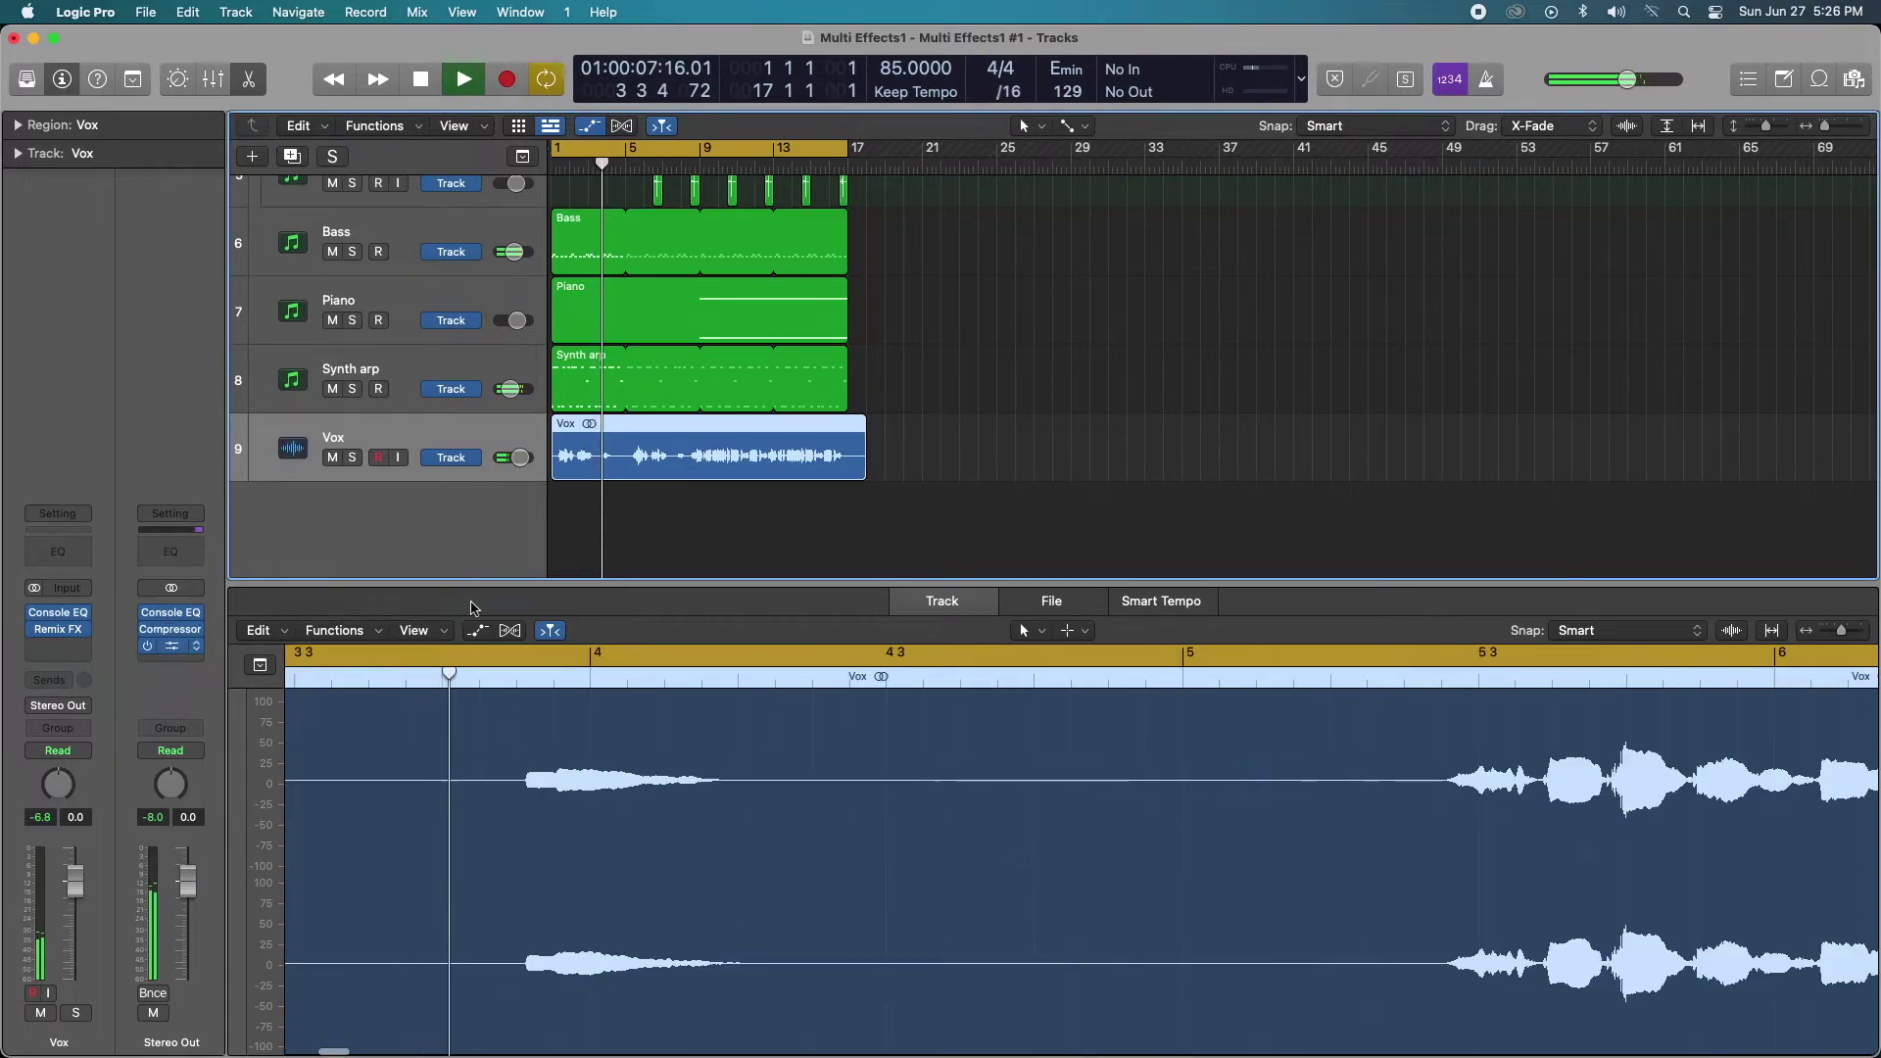
click(171, 645)
drag(768, 542, 686, 587)
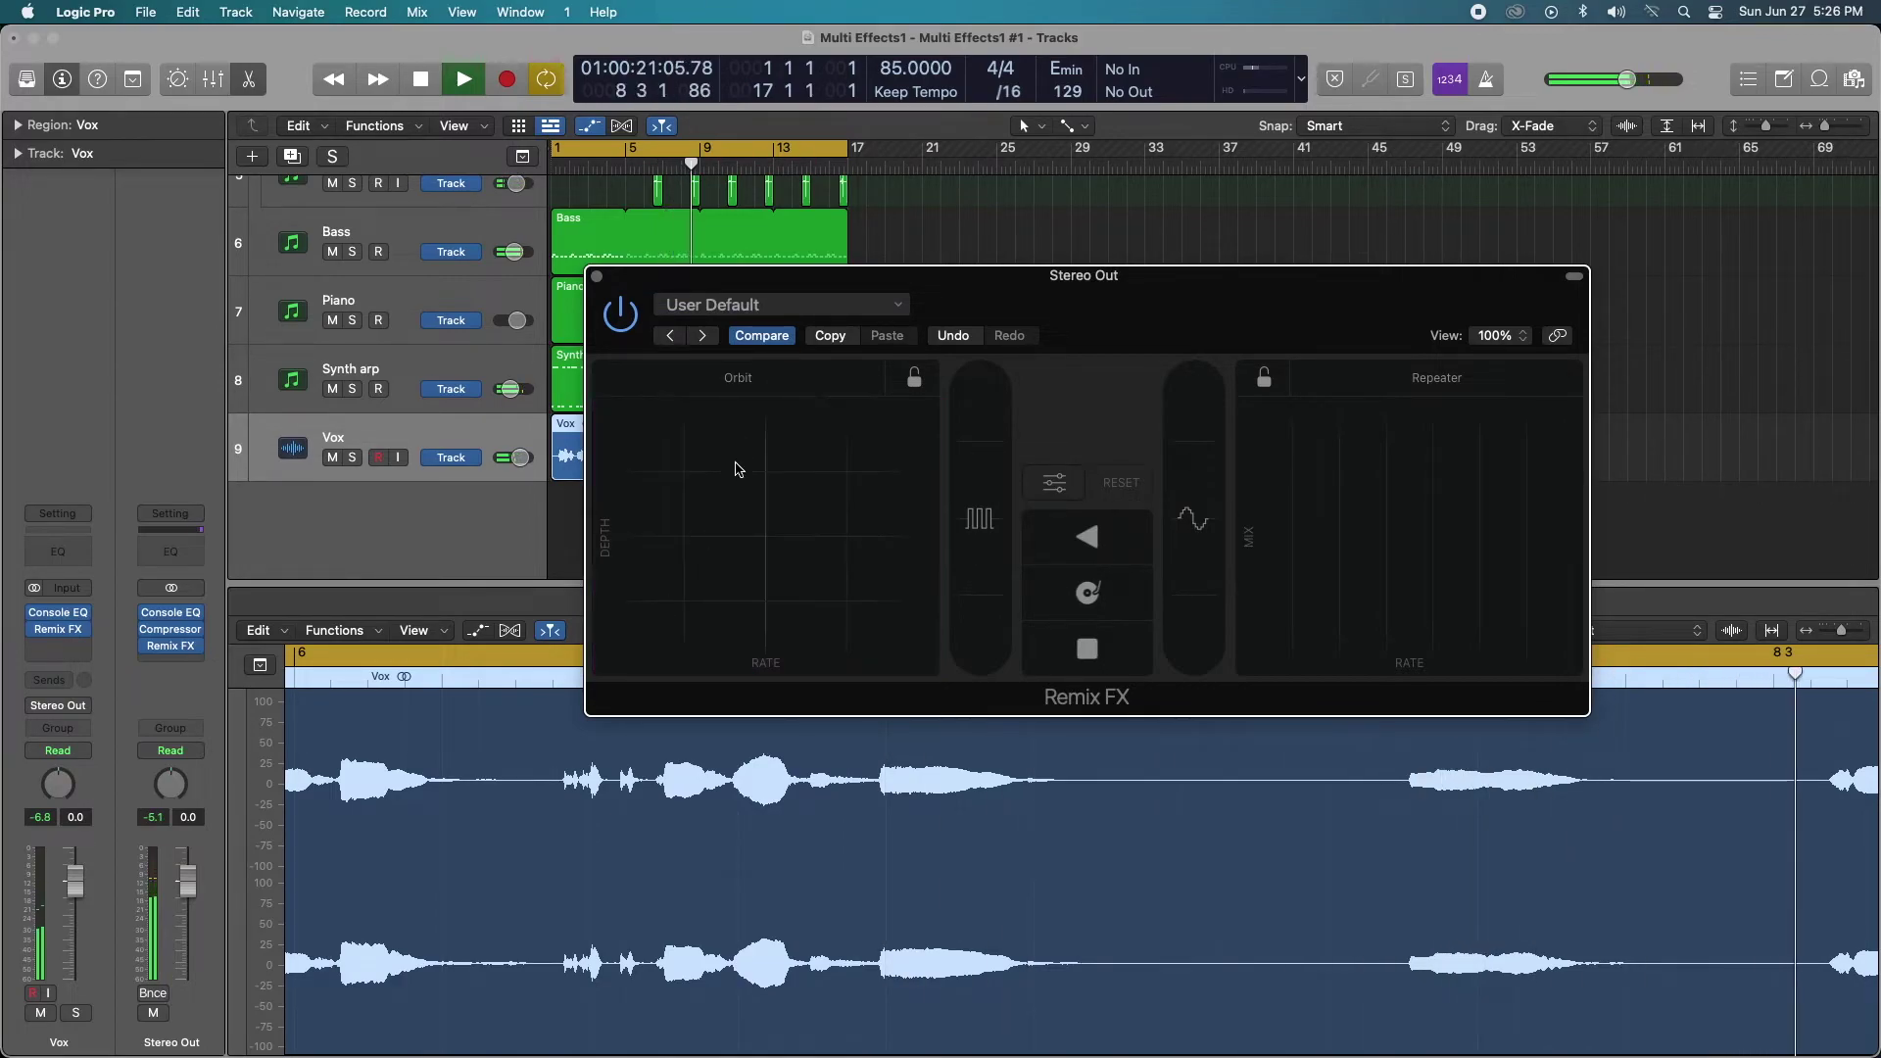
Replace Orbit with Filter on the Stereo Out and sweep it across the mix
click(736, 378)
click(781, 427)
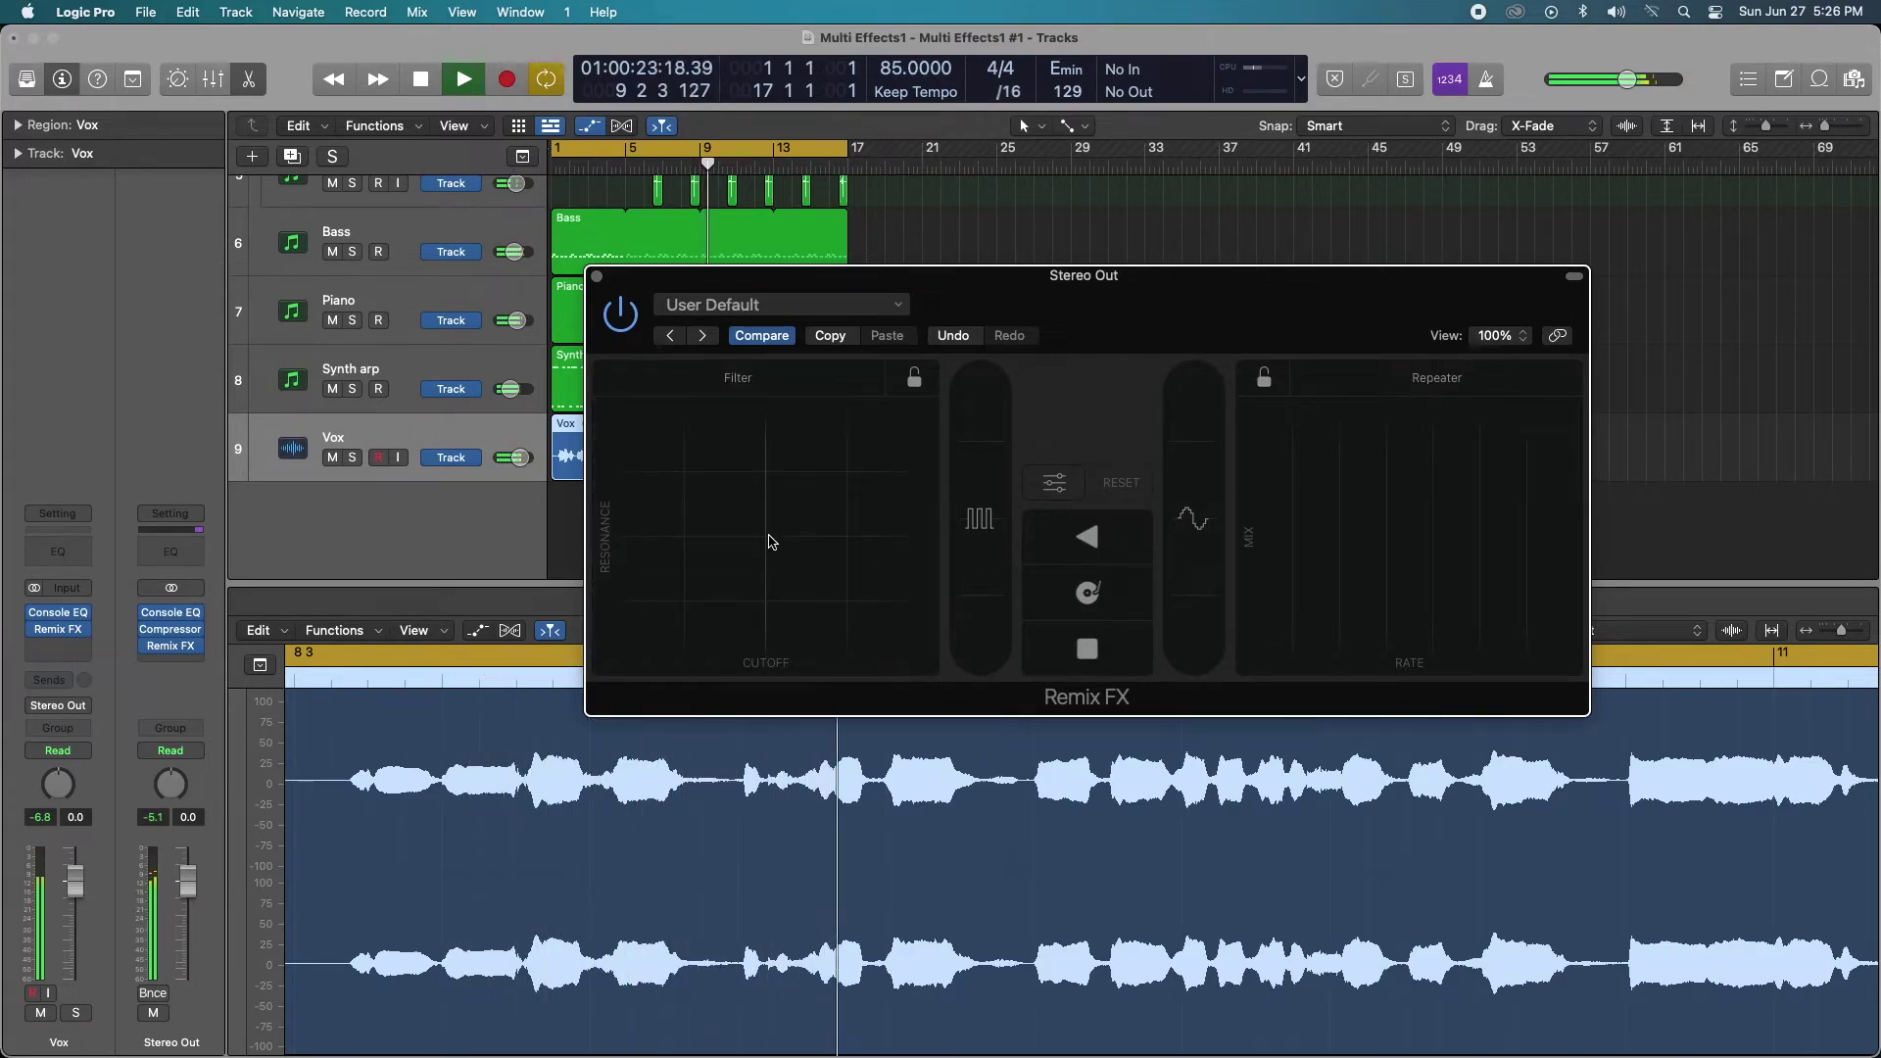
drag(757, 546, 766, 625)
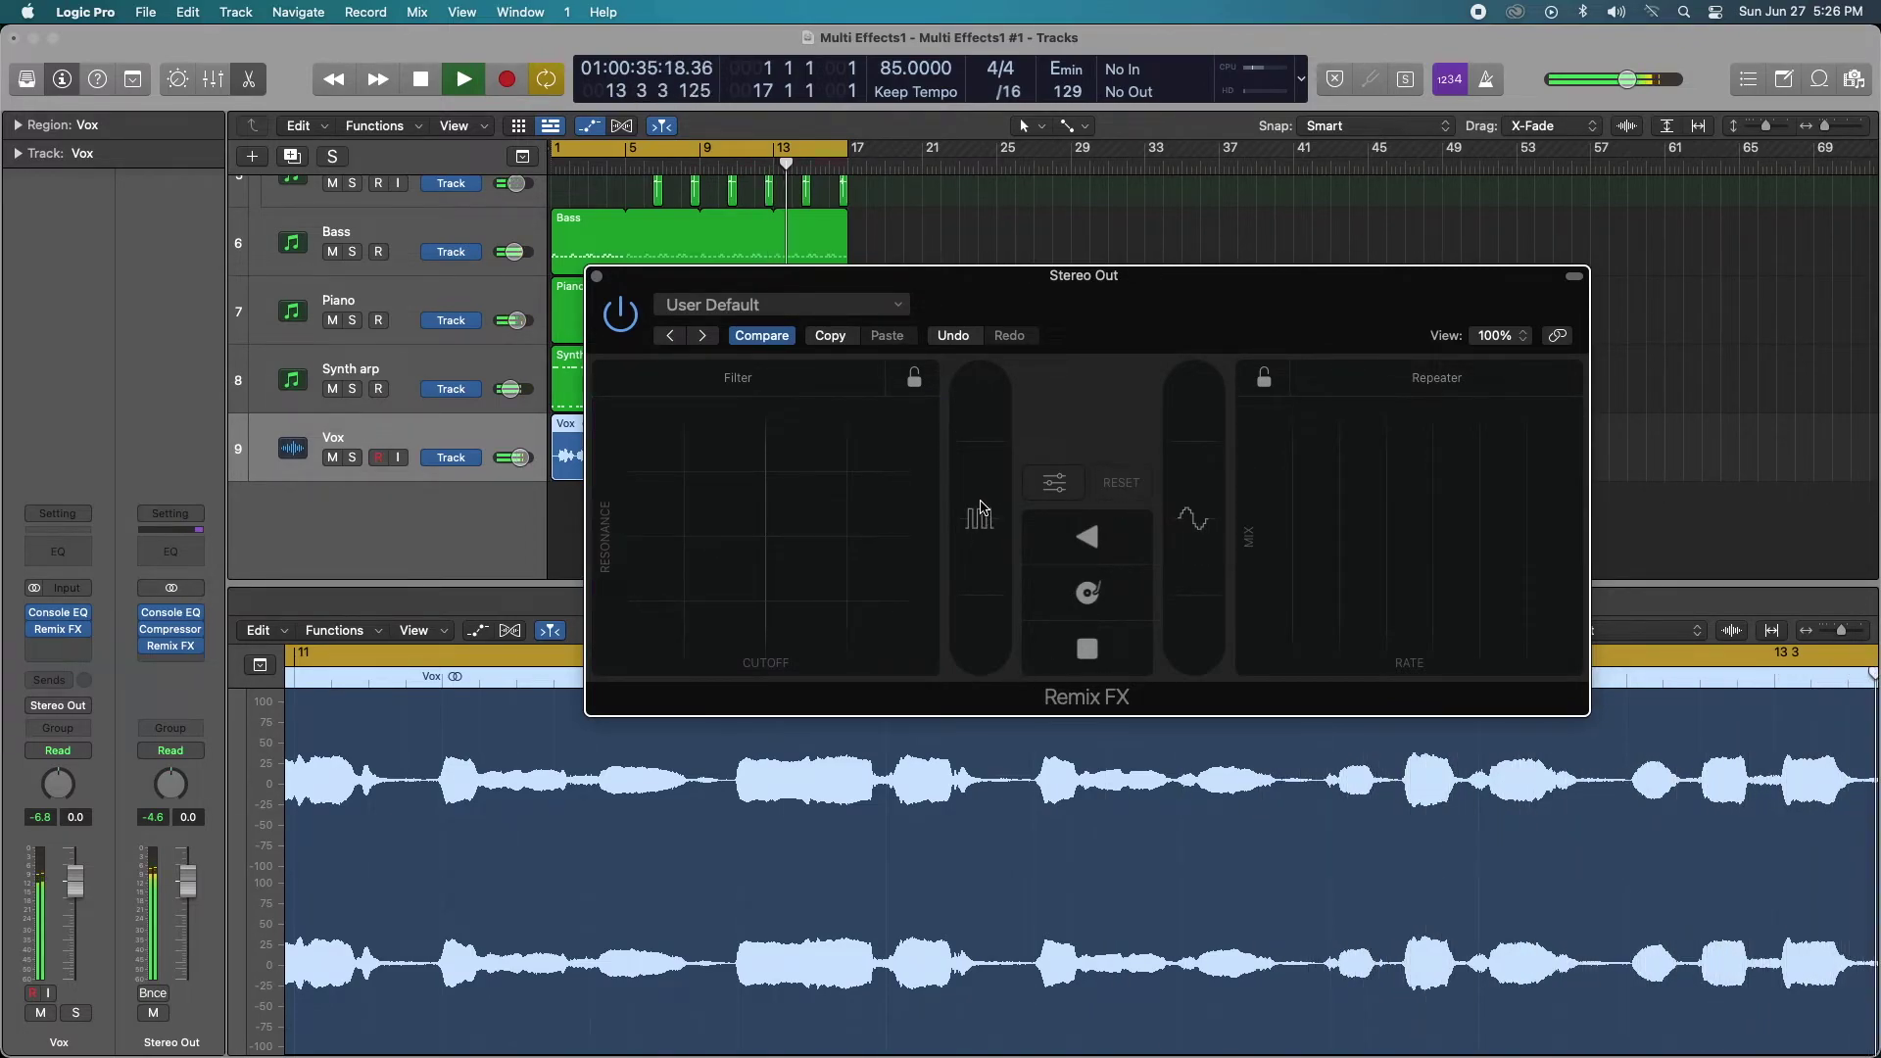
Gate the whole mix rhythmically twice, then stutter it with the Repeater pad
drag(981, 506, 978, 573)
drag(983, 463, 981, 464)
drag(1343, 538, 1354, 520)
drag(1352, 521, 1533, 500)
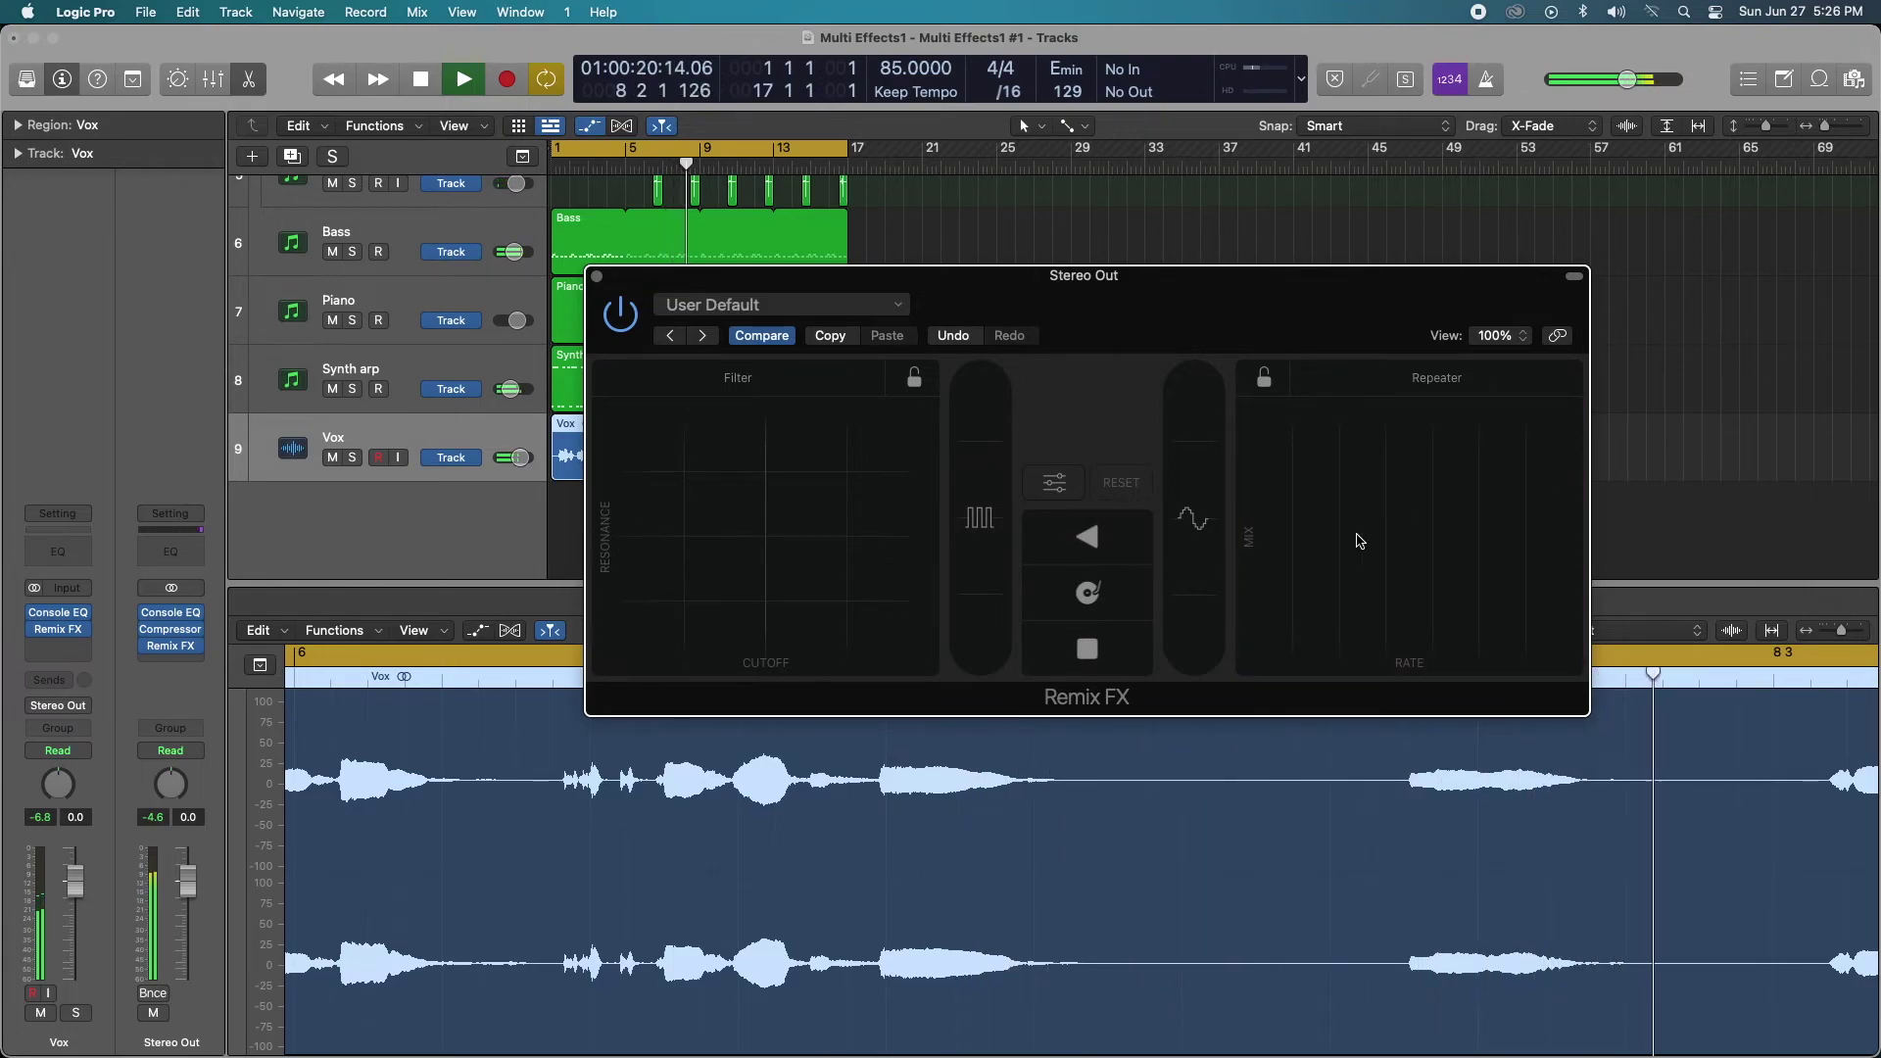
Replace Repeater with Wobble and perform the Wobble pad on the mix
click(1436, 379)
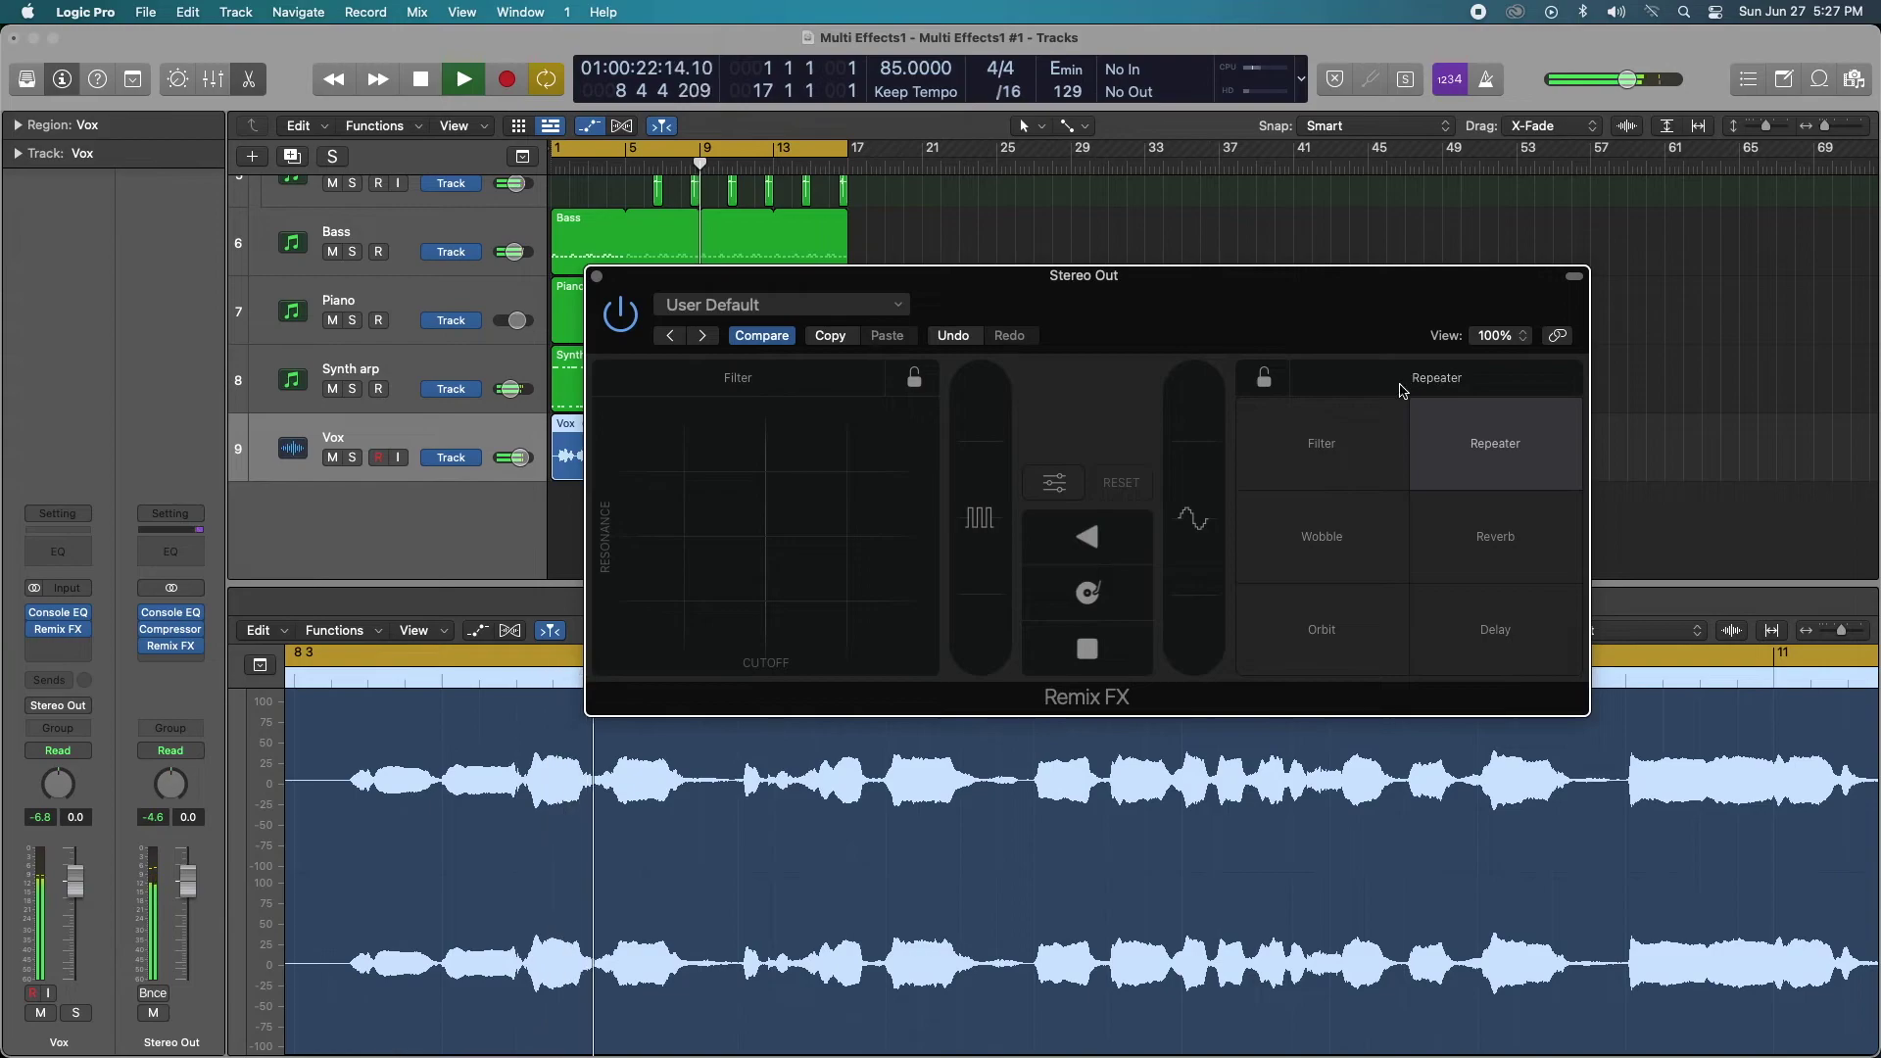
click(1341, 540)
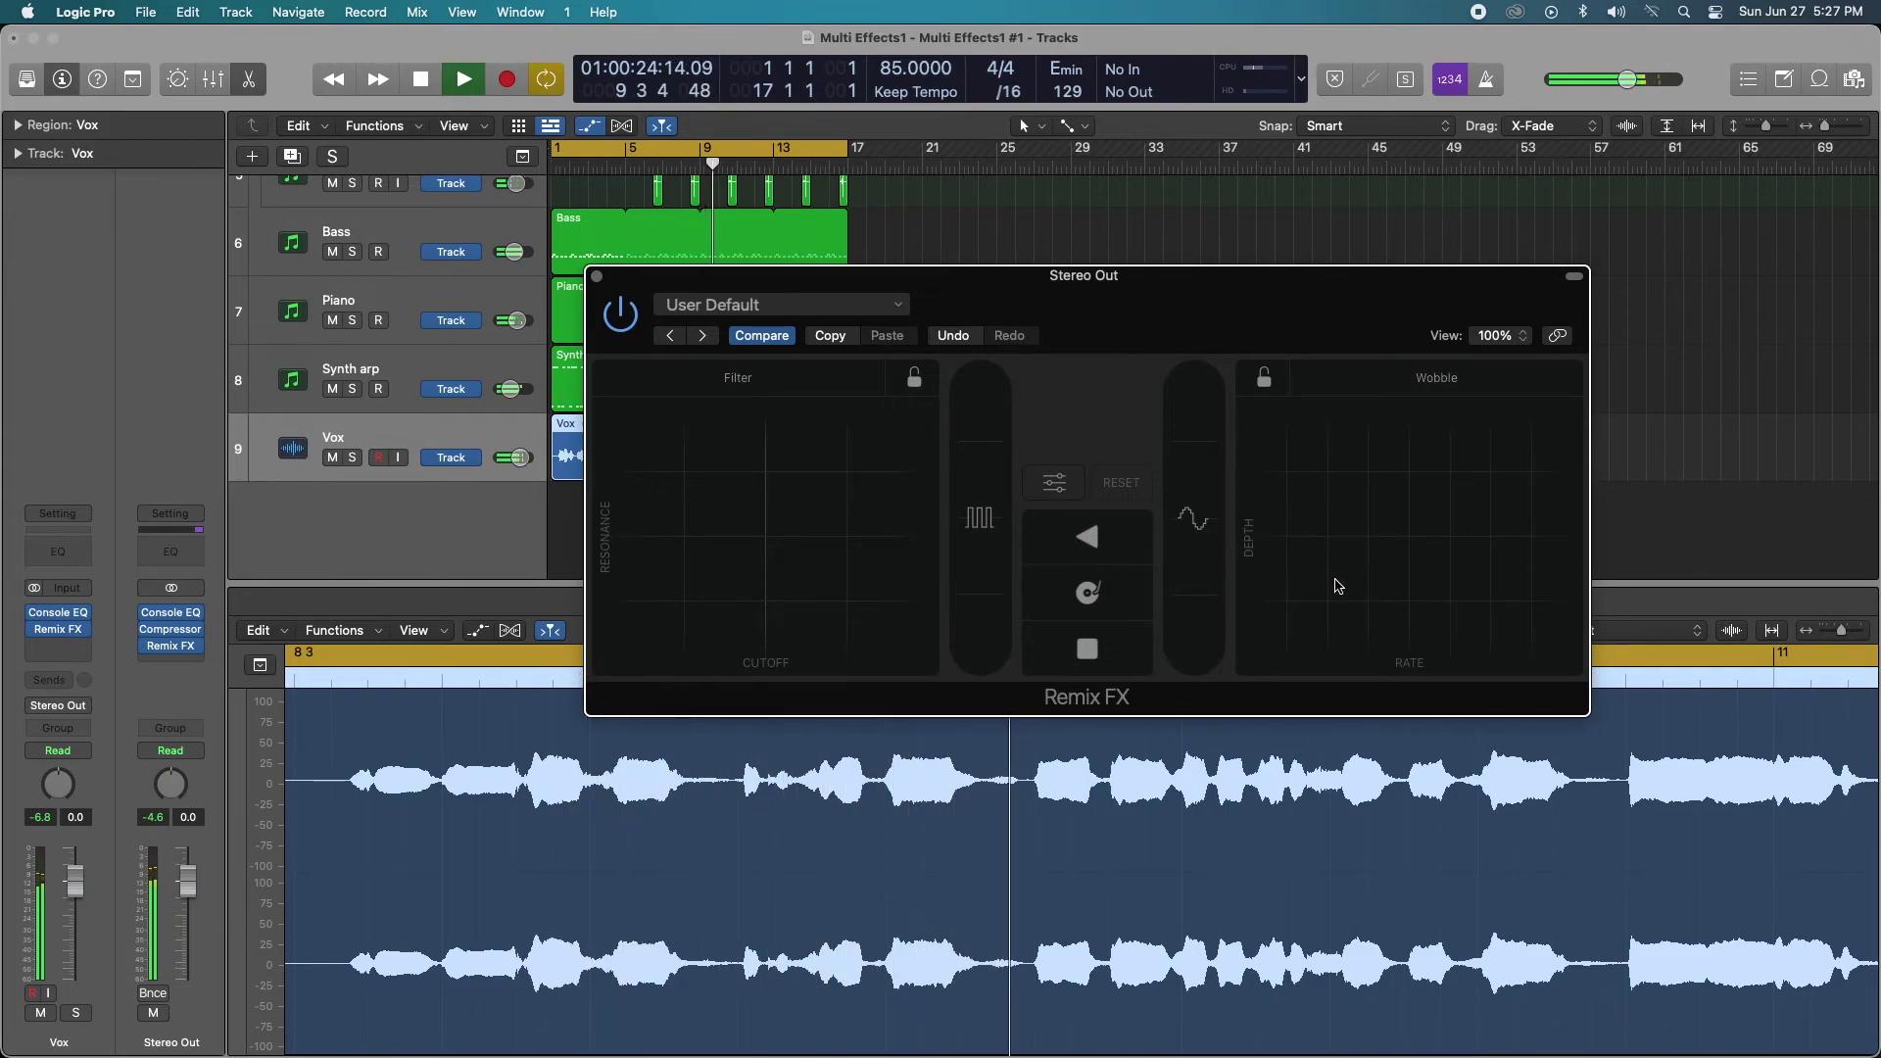
drag(1332, 579, 1499, 454)
Stop playback and close the Stereo Out's Remix FX plug-in window
key(space)
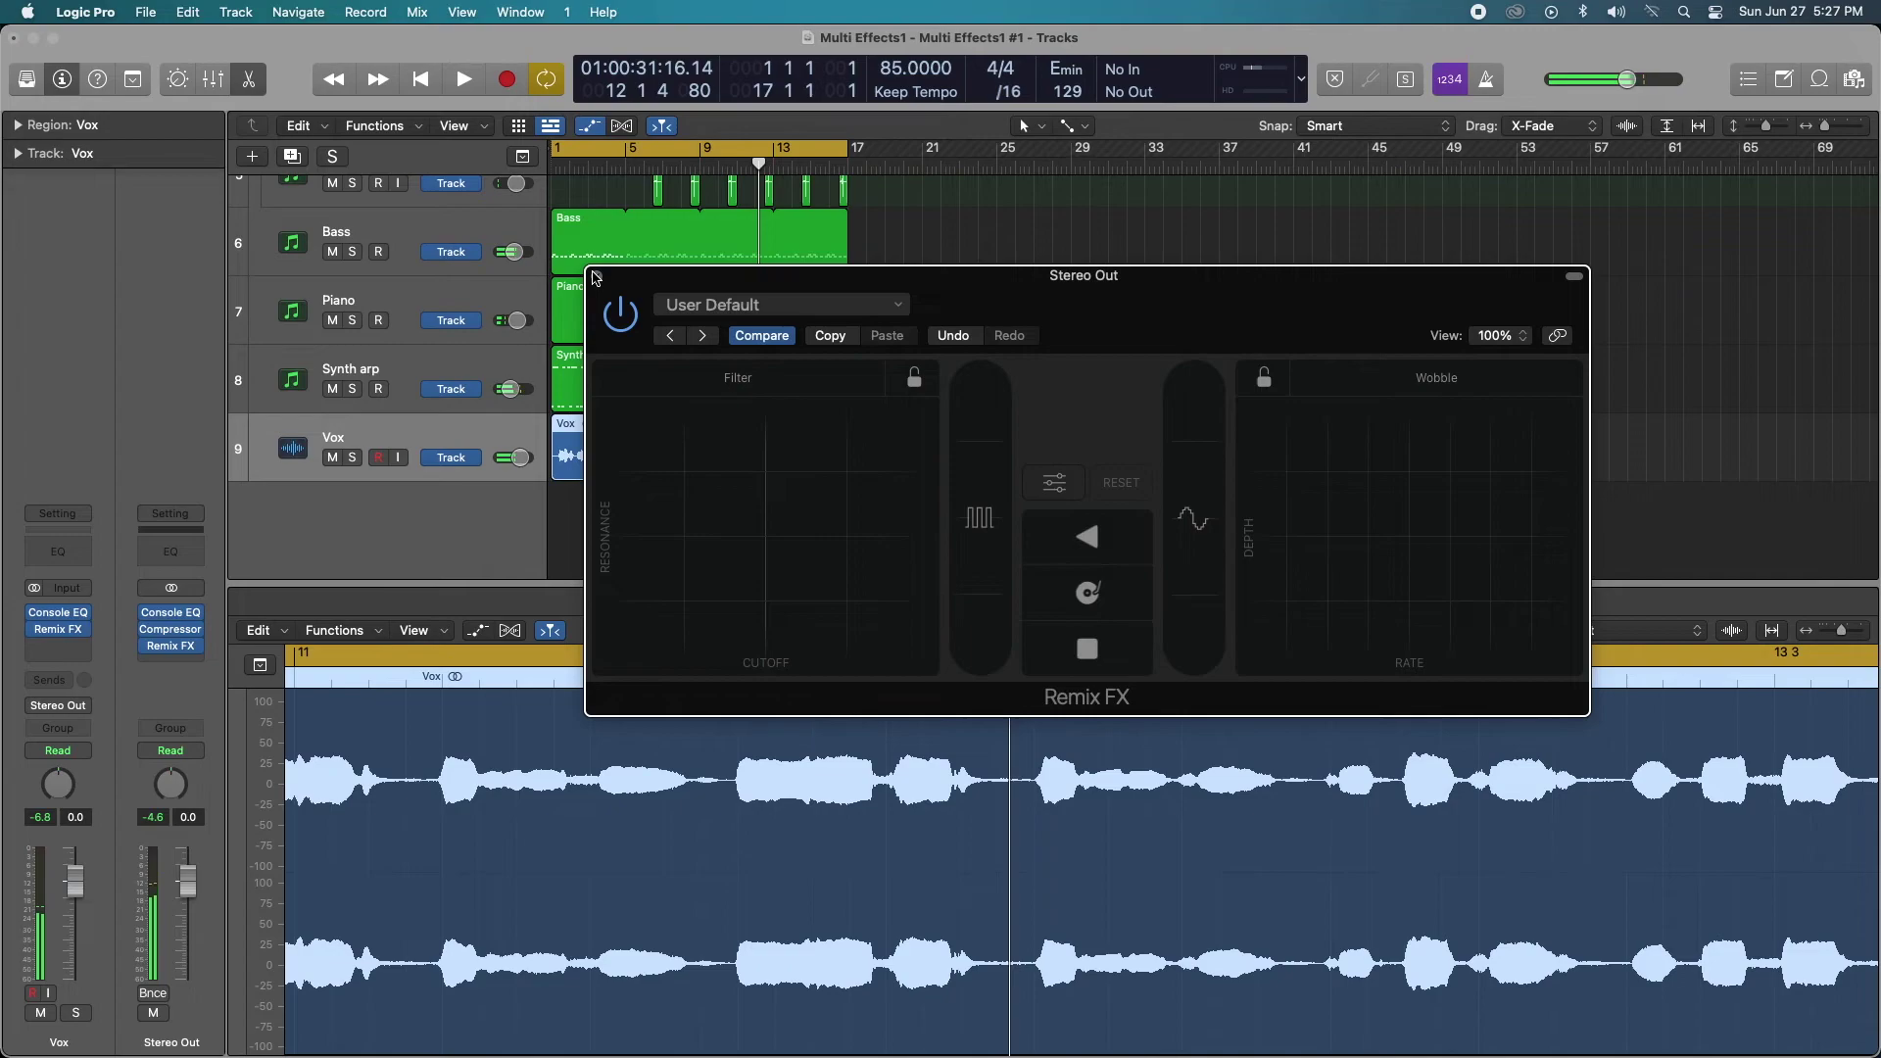
click(596, 276)
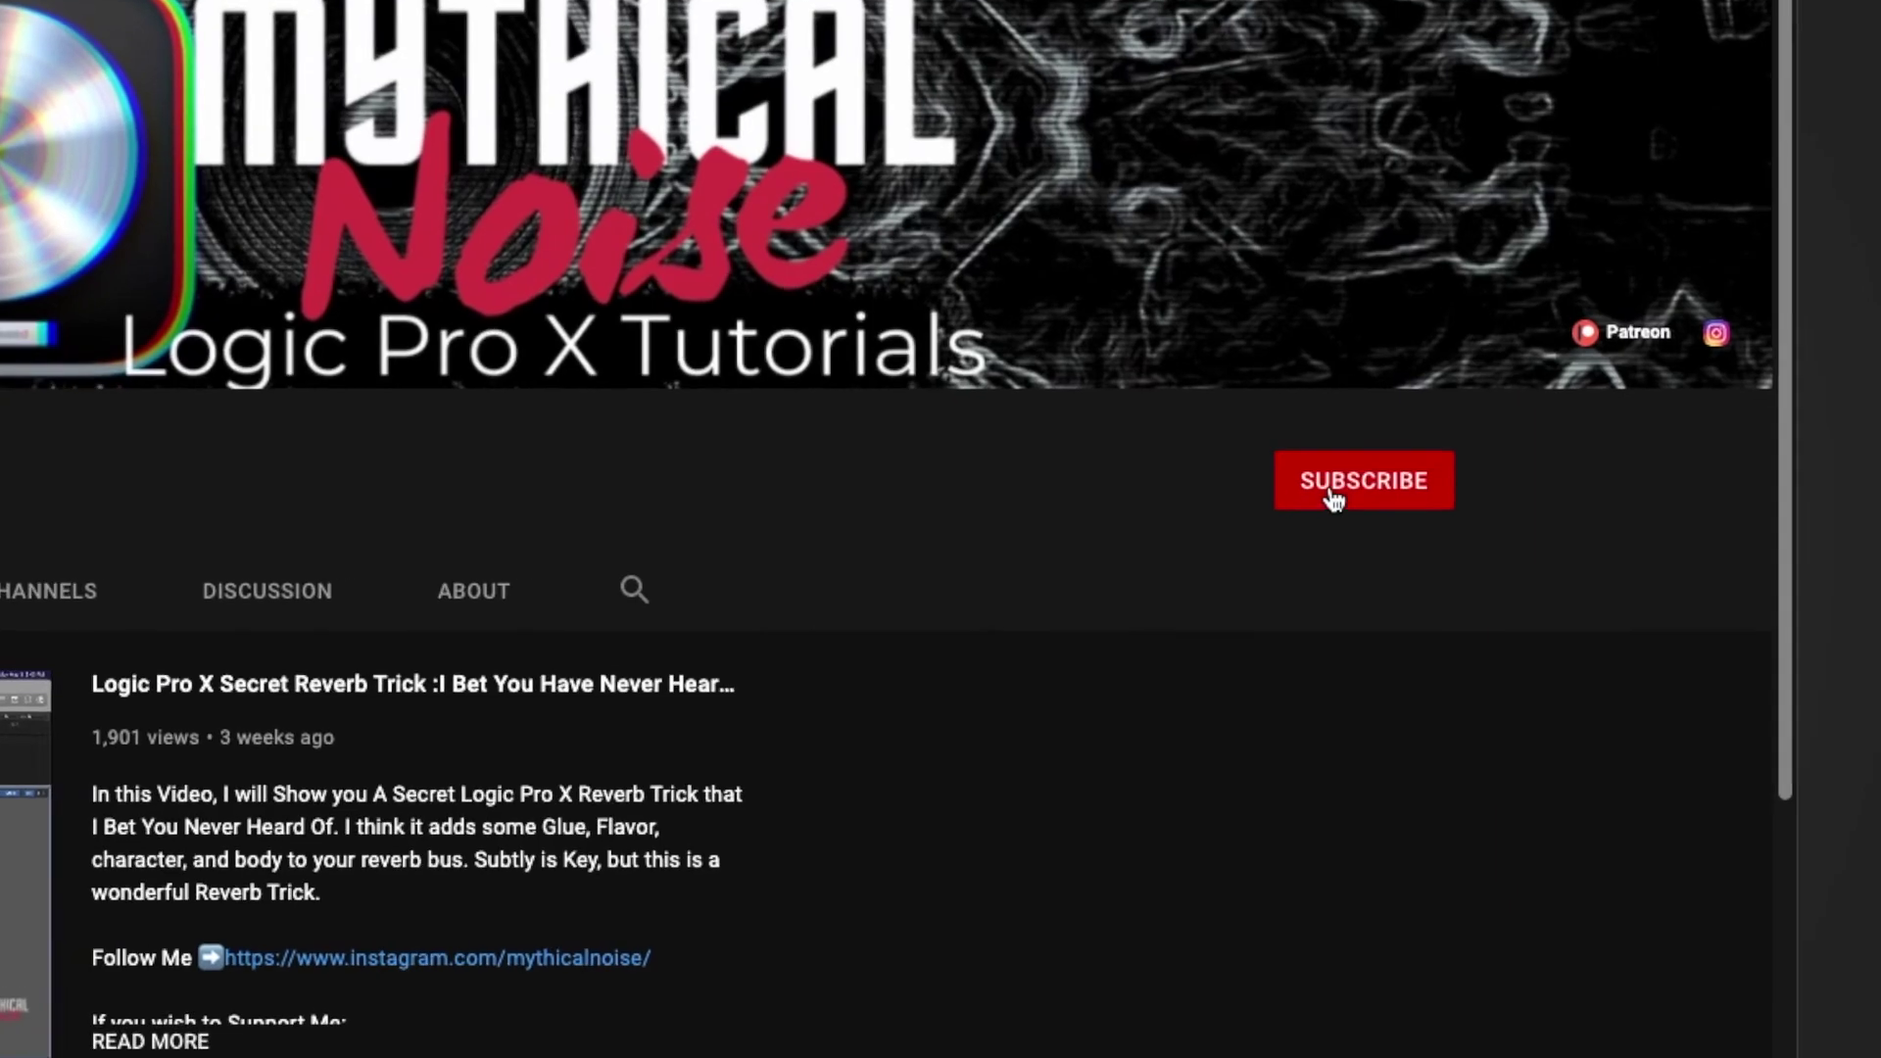
Subscribe to the Logic Pro X Tutorials channel and set its bell notifications to All
click(1626, 480)
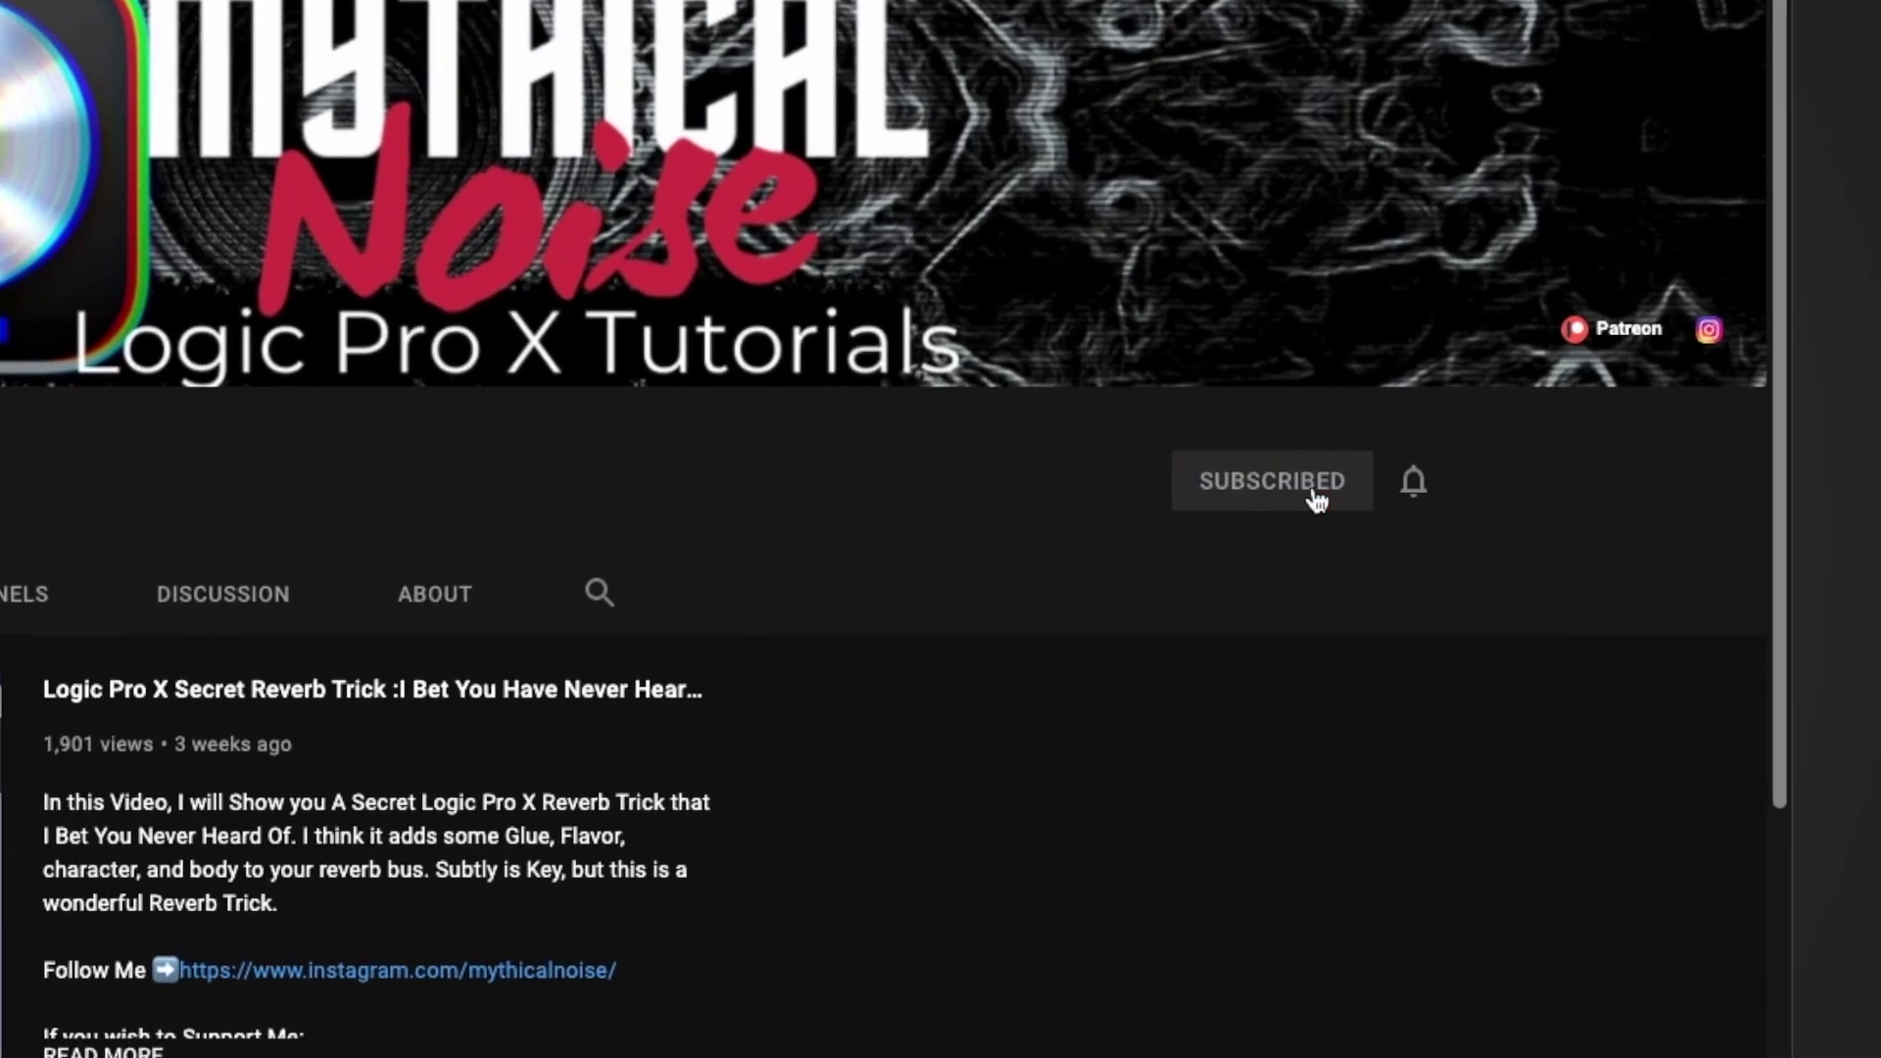
click(1413, 494)
click(1457, 558)
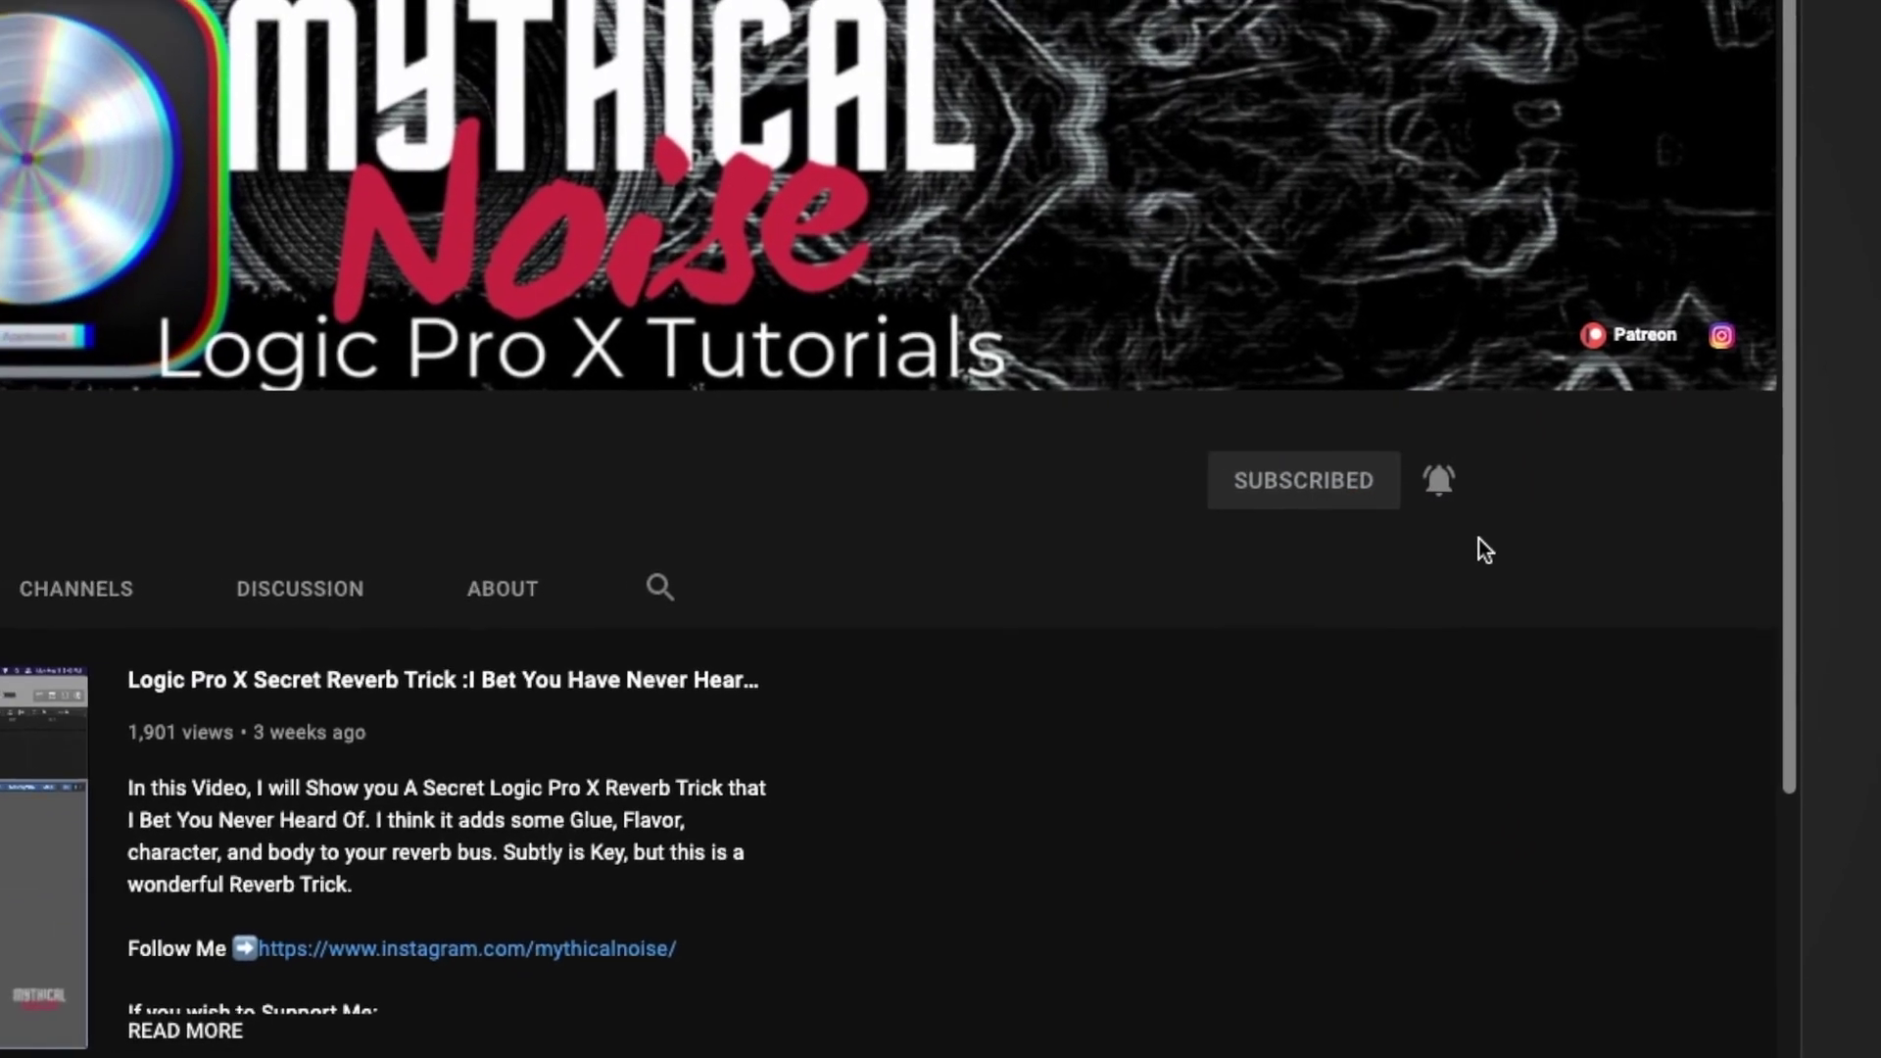